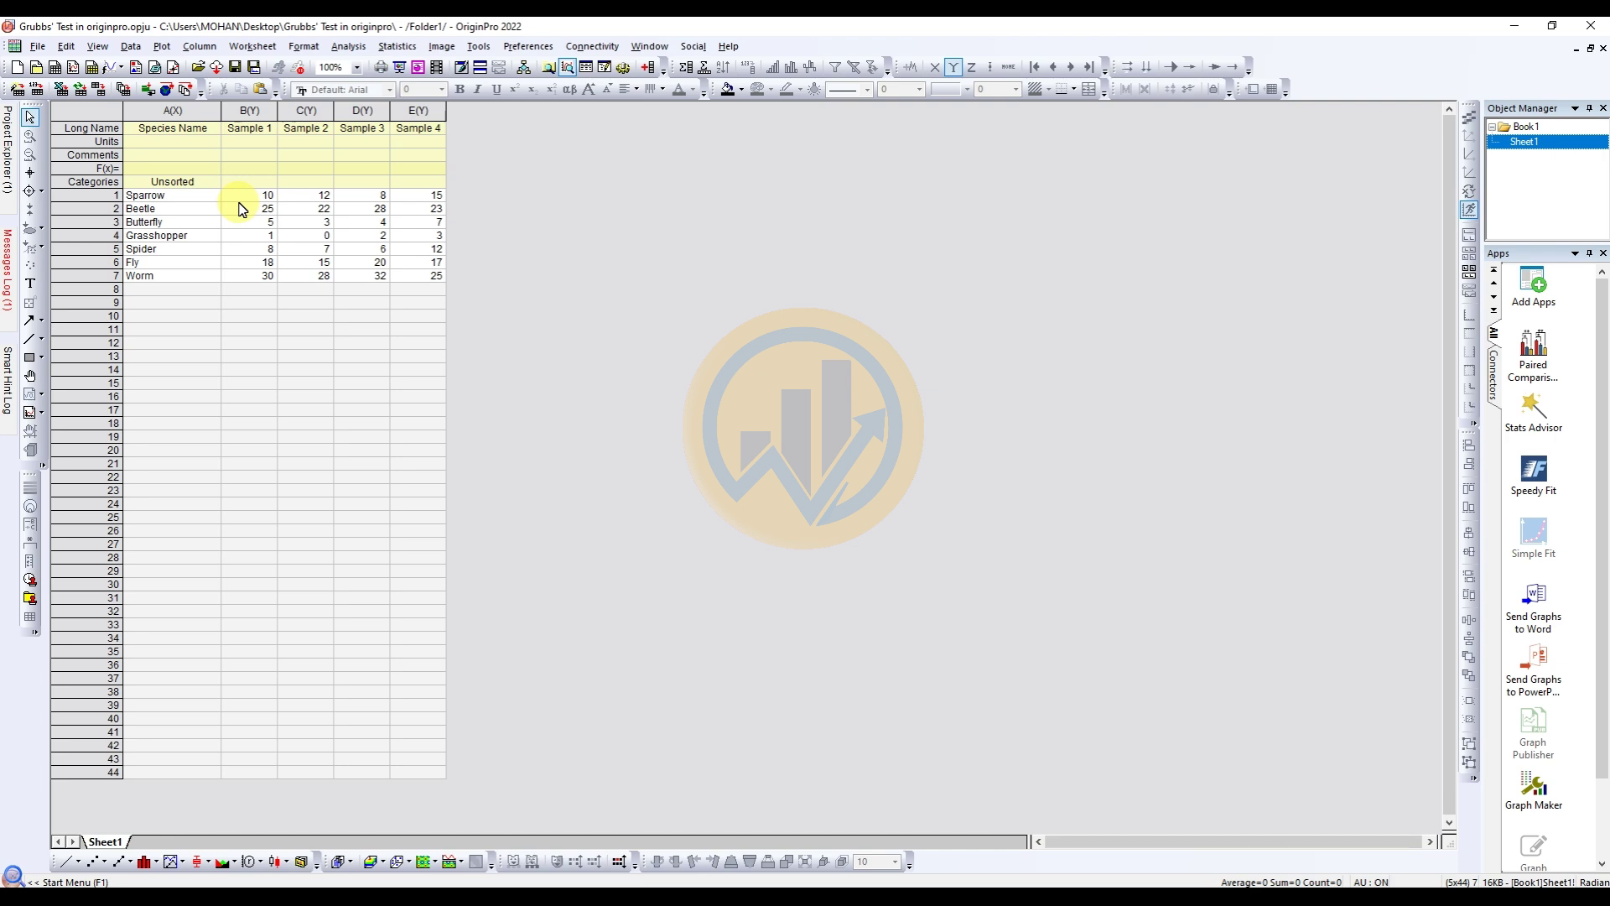
Open the Grubbs Test dialog and choose the Sample 1 column as the input data.
left_click(398, 49)
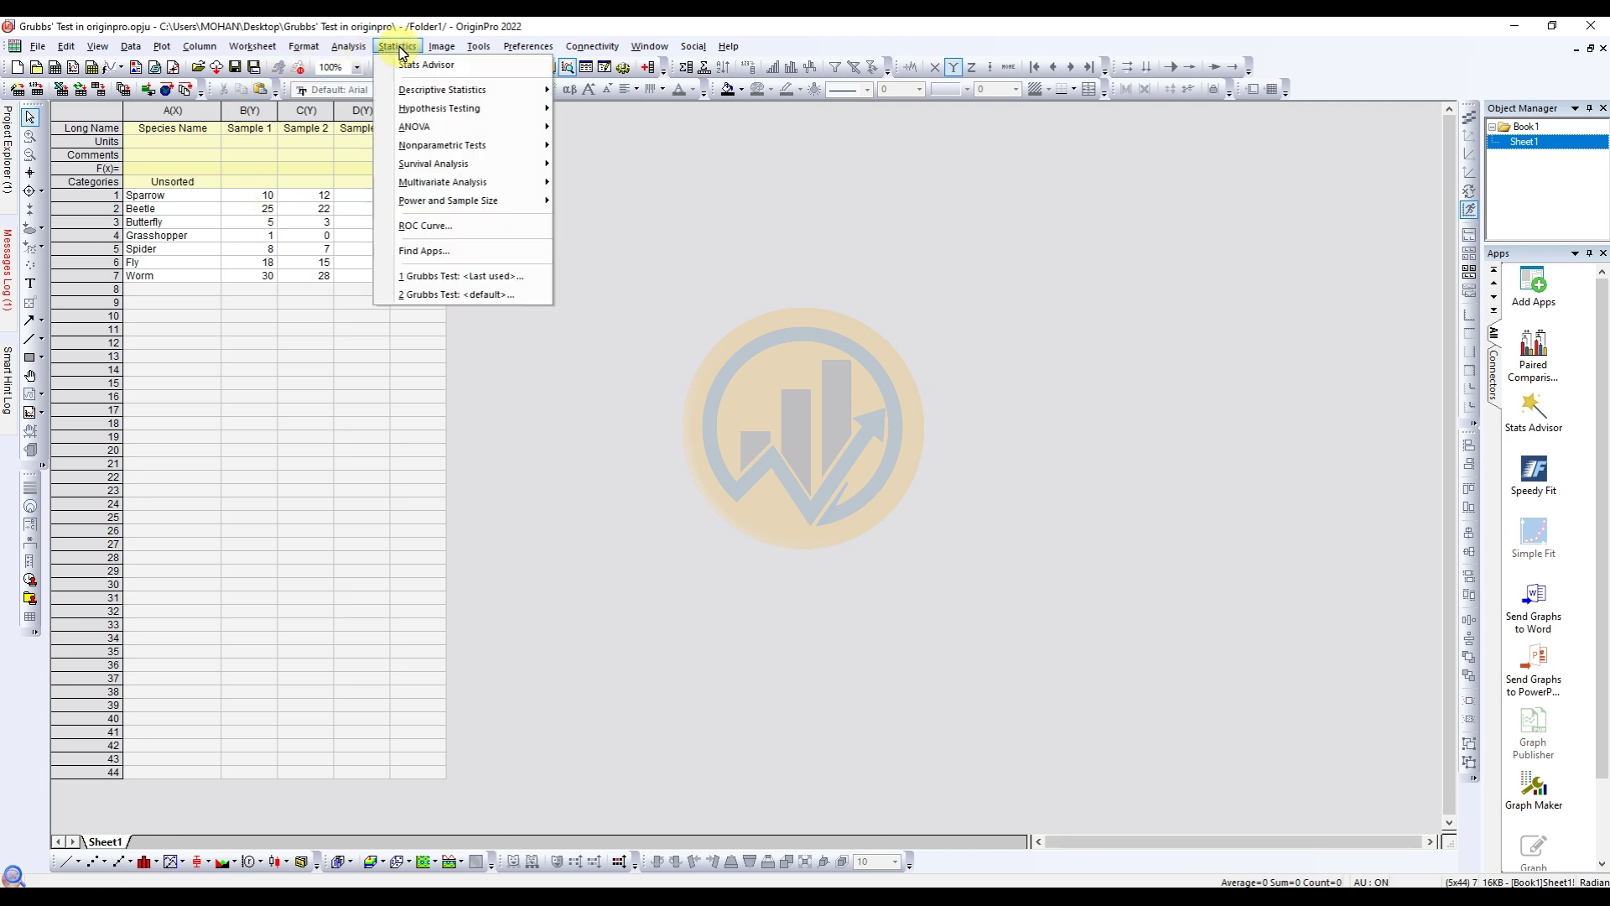
mouse_move(401, 91)
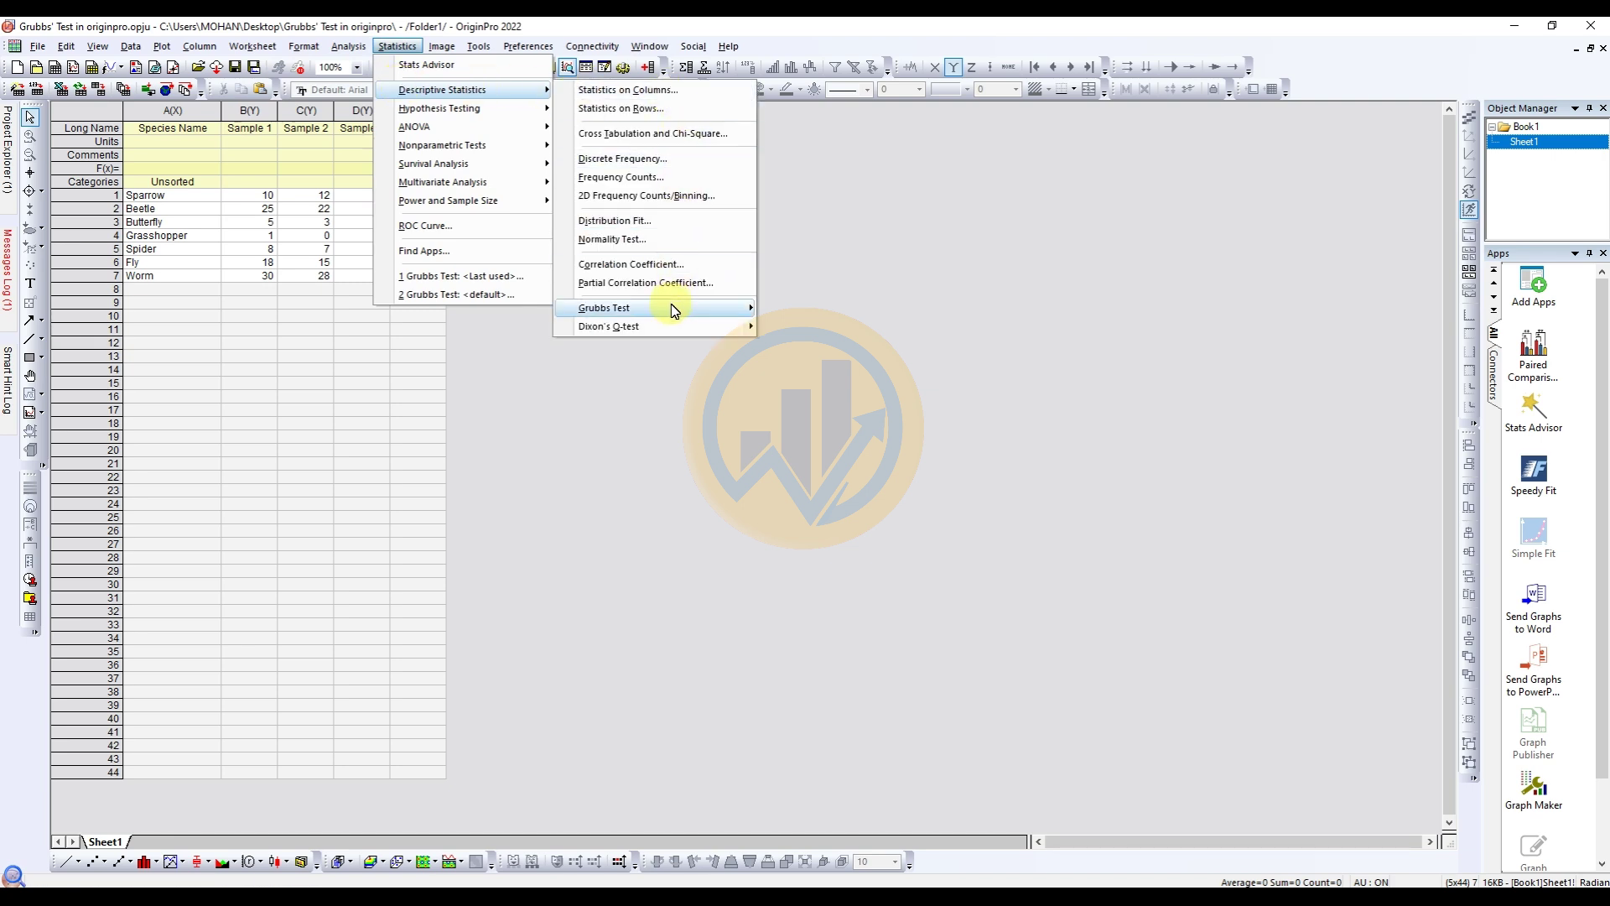
mouse_move(674, 311)
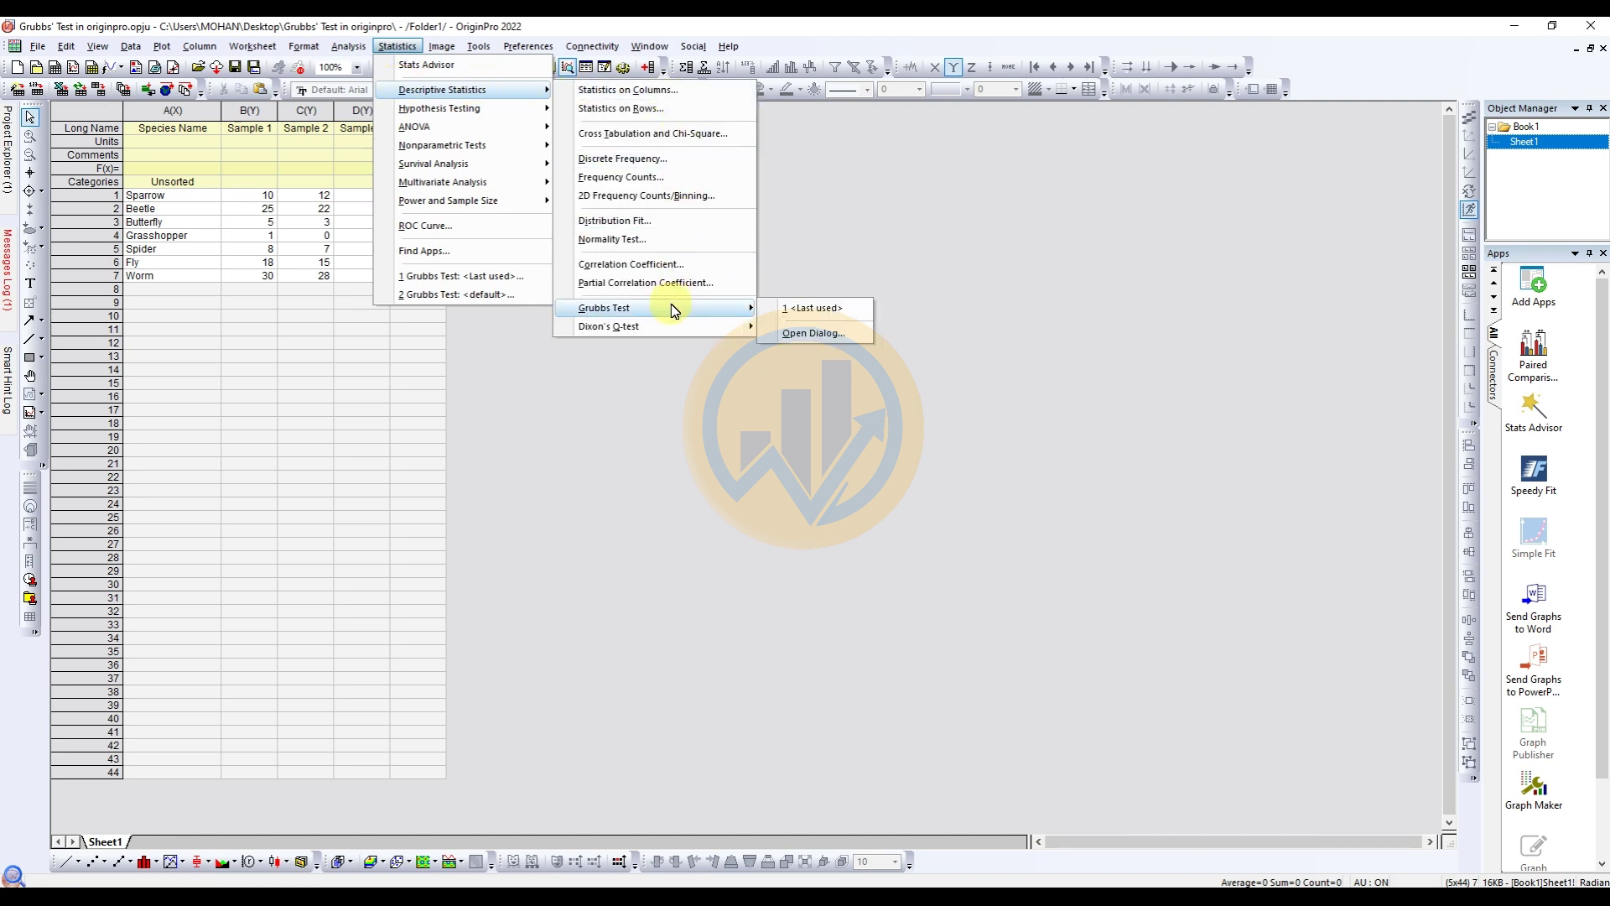
left_click(828, 334)
left_click_drag(764, 314, 748, 266)
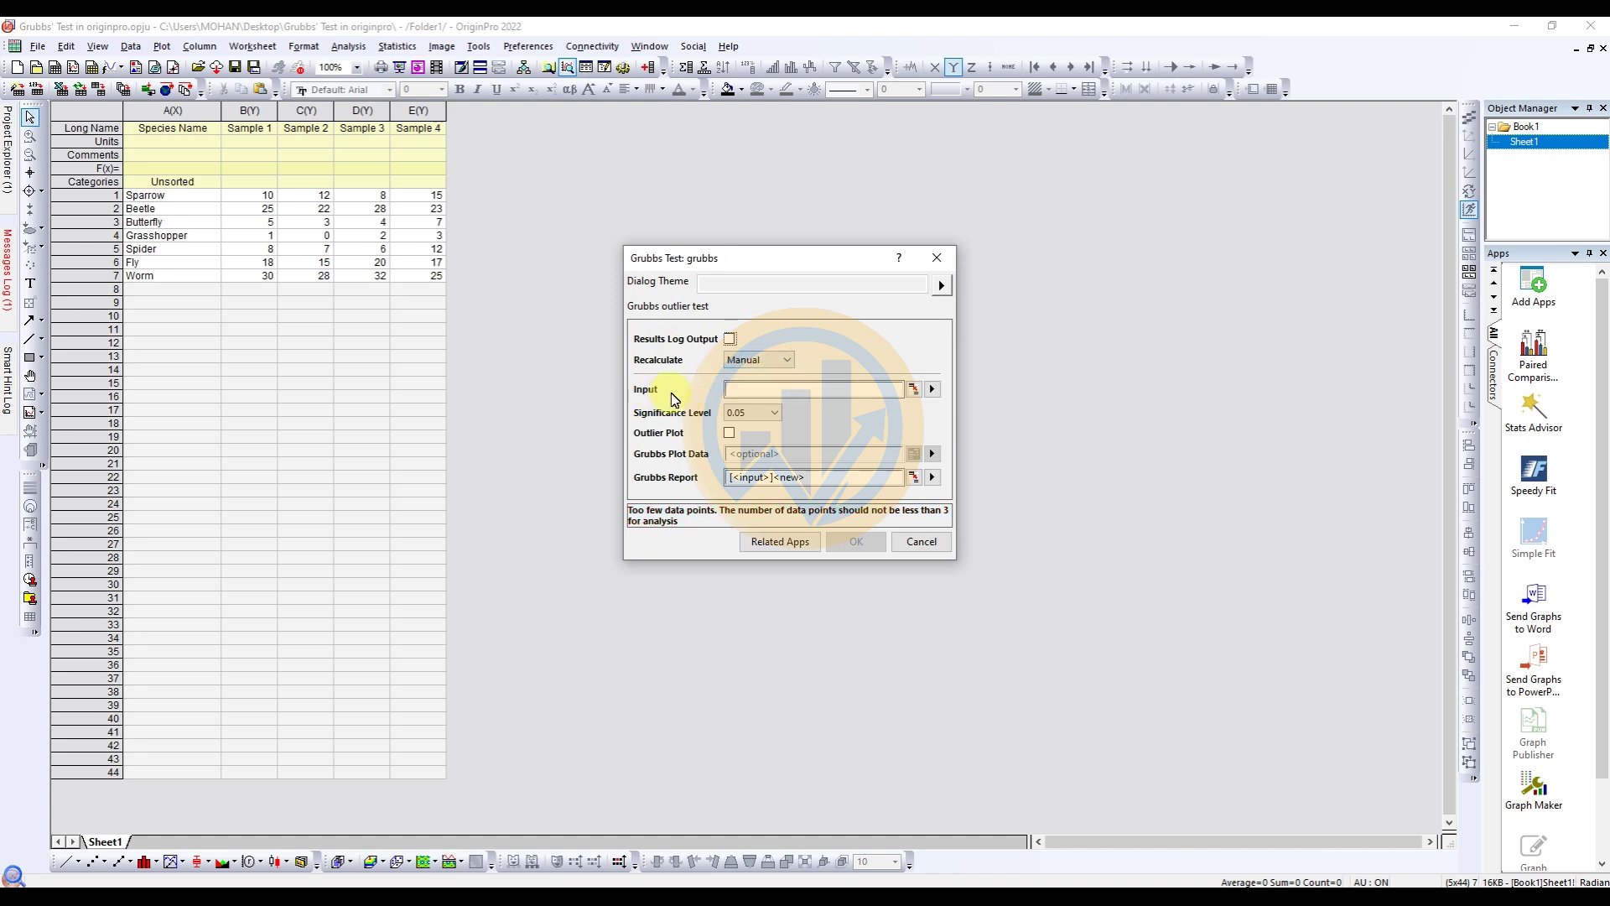
left_click(932, 389)
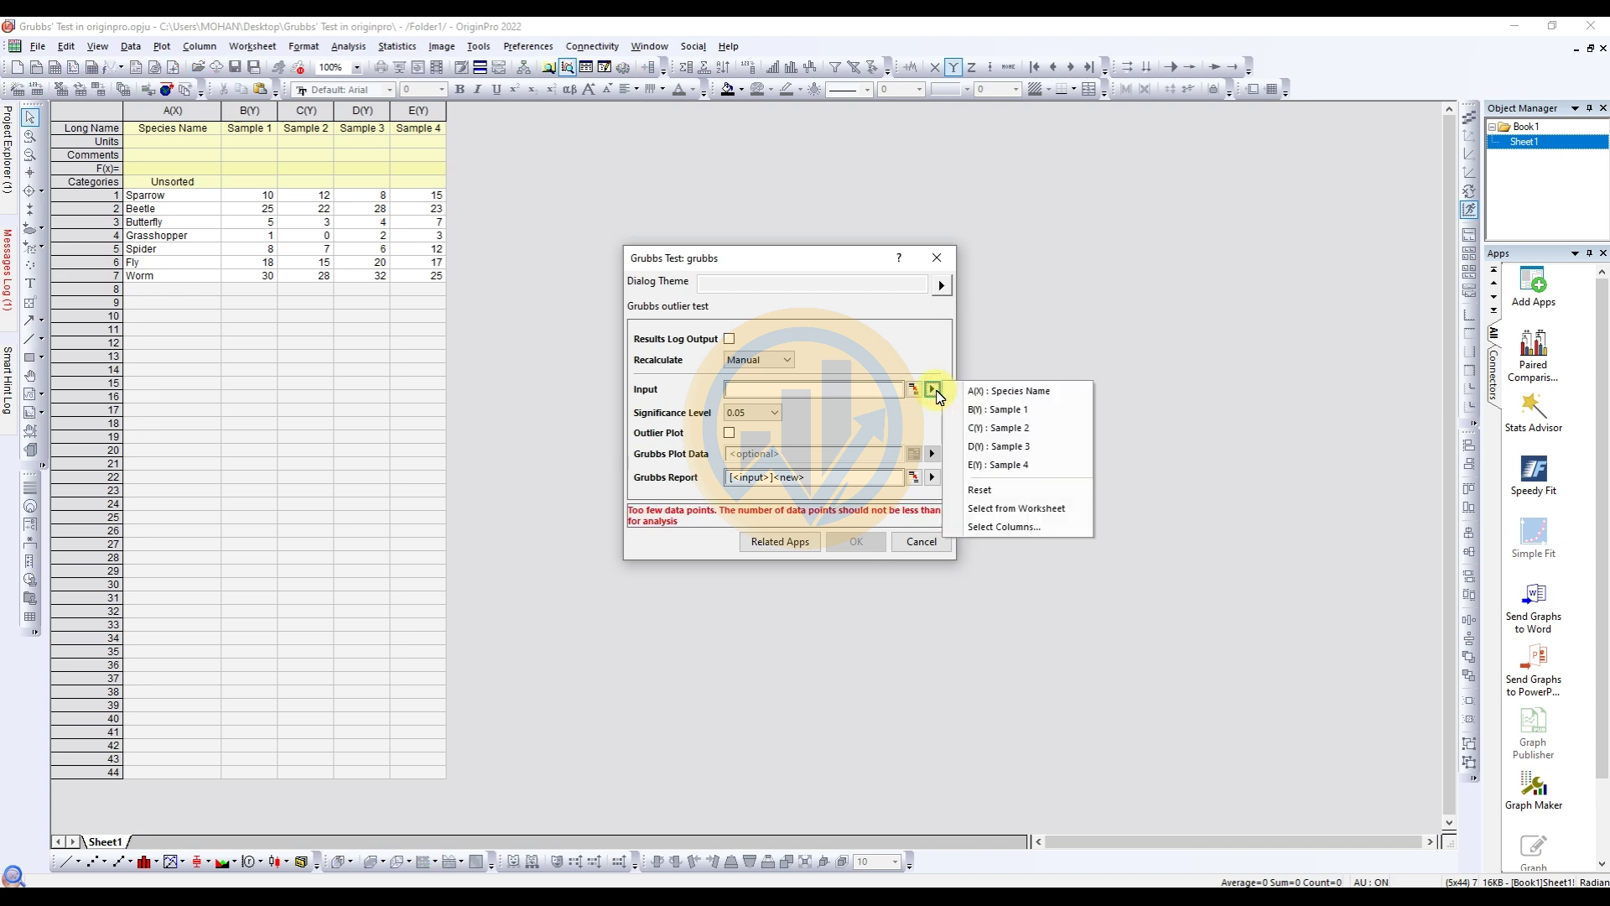
left_click(975, 412)
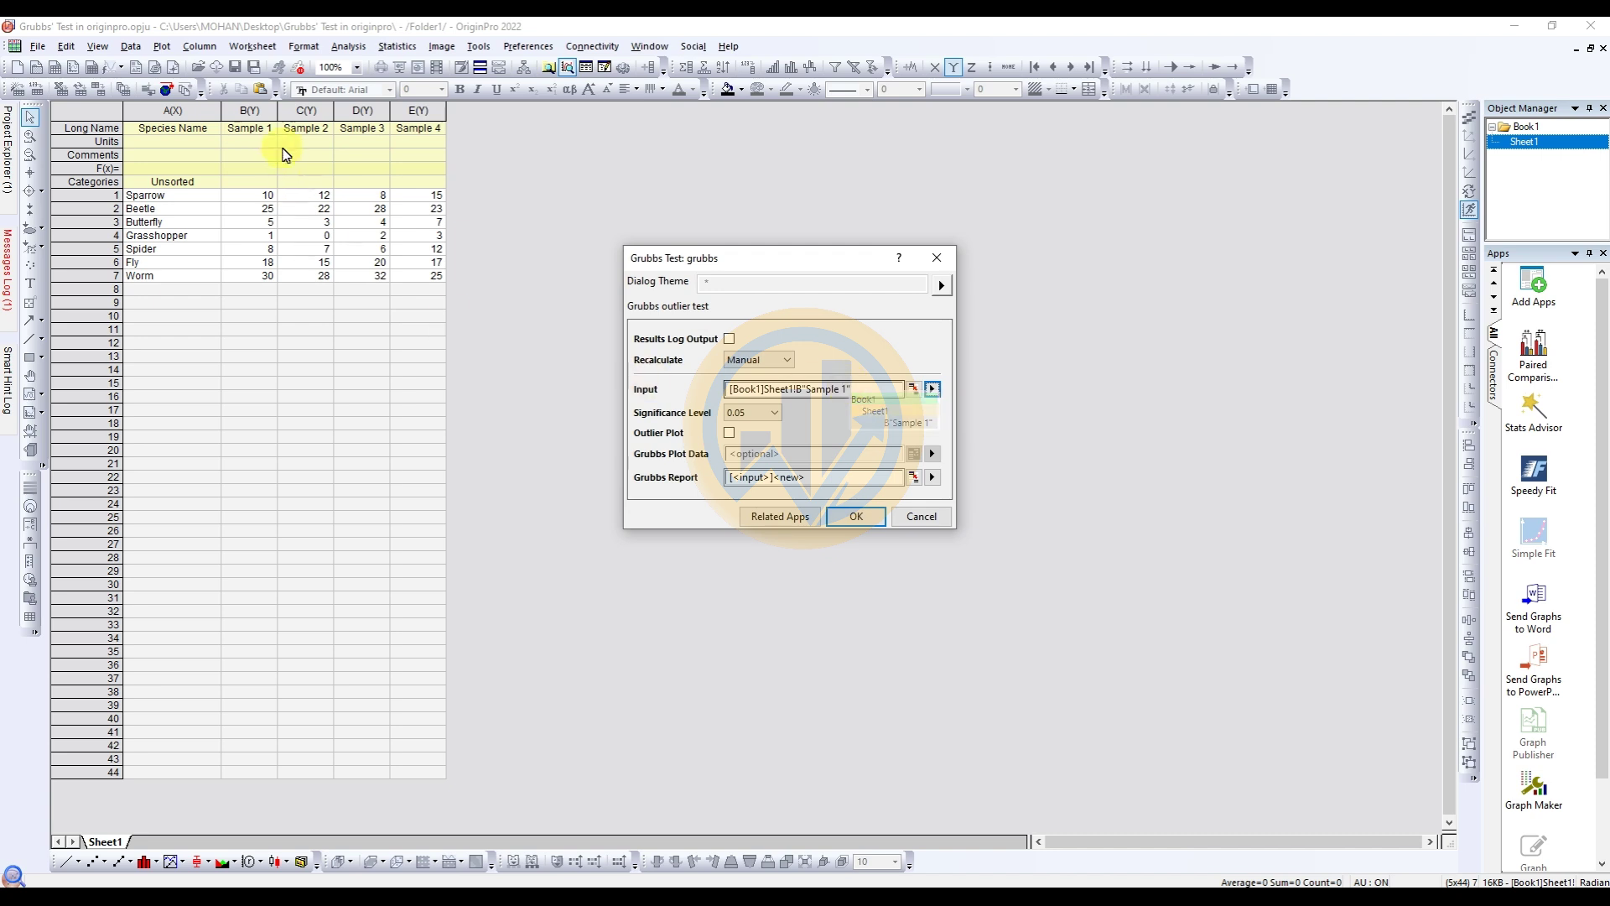
right_click(854, 385)
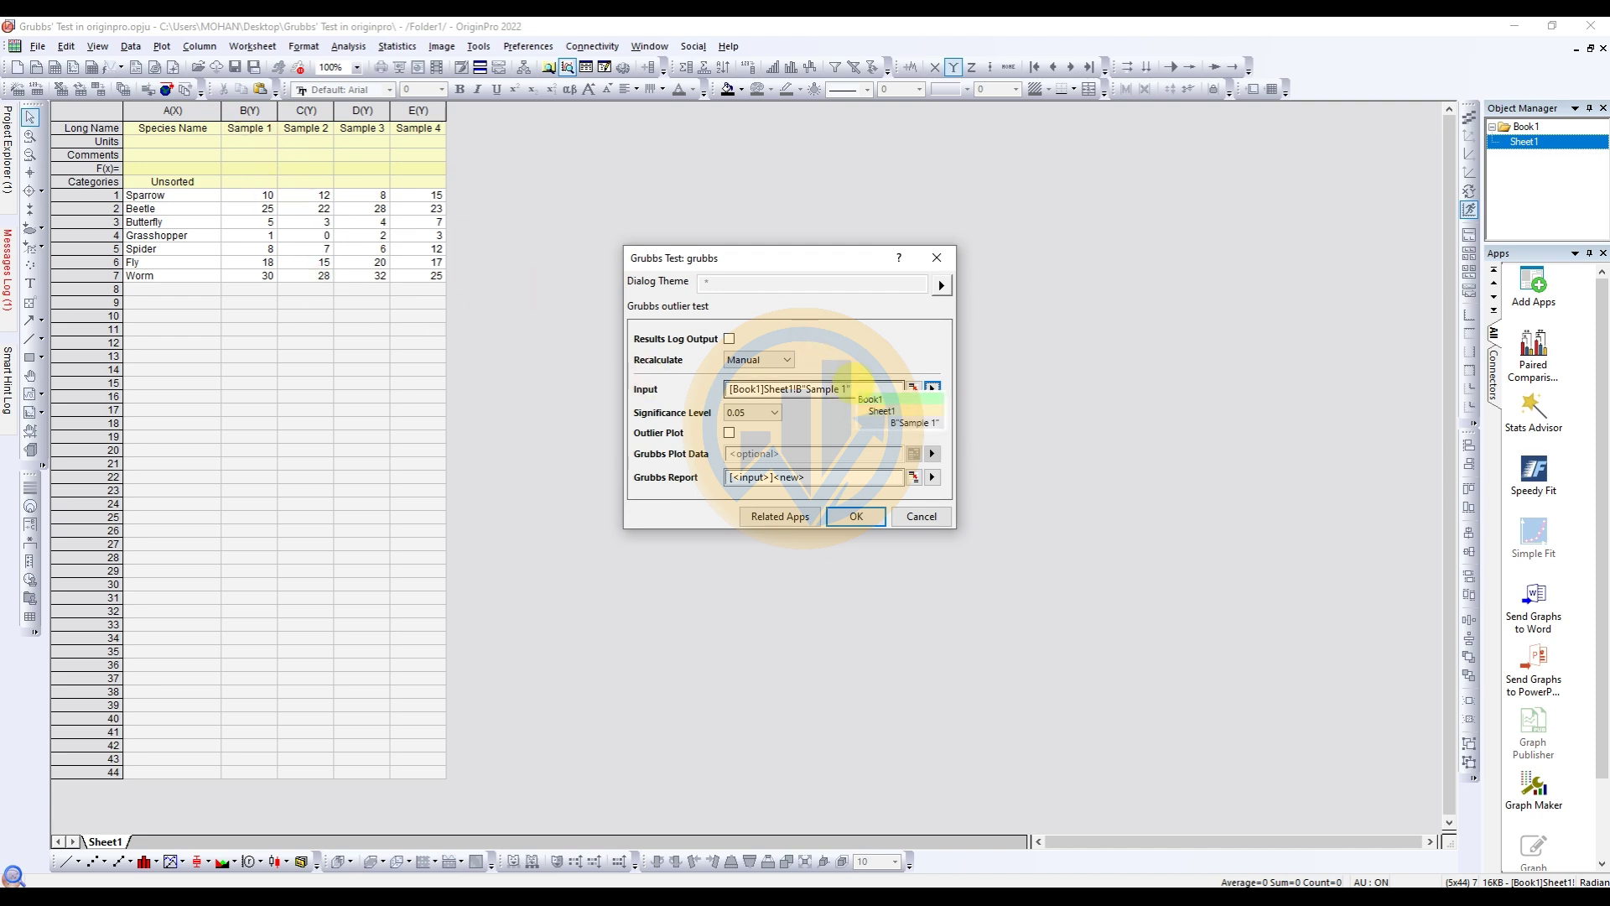
Run the Grubbs test at a significance level of 0.05 with the outlier plot enabled.
left_click(783, 420)
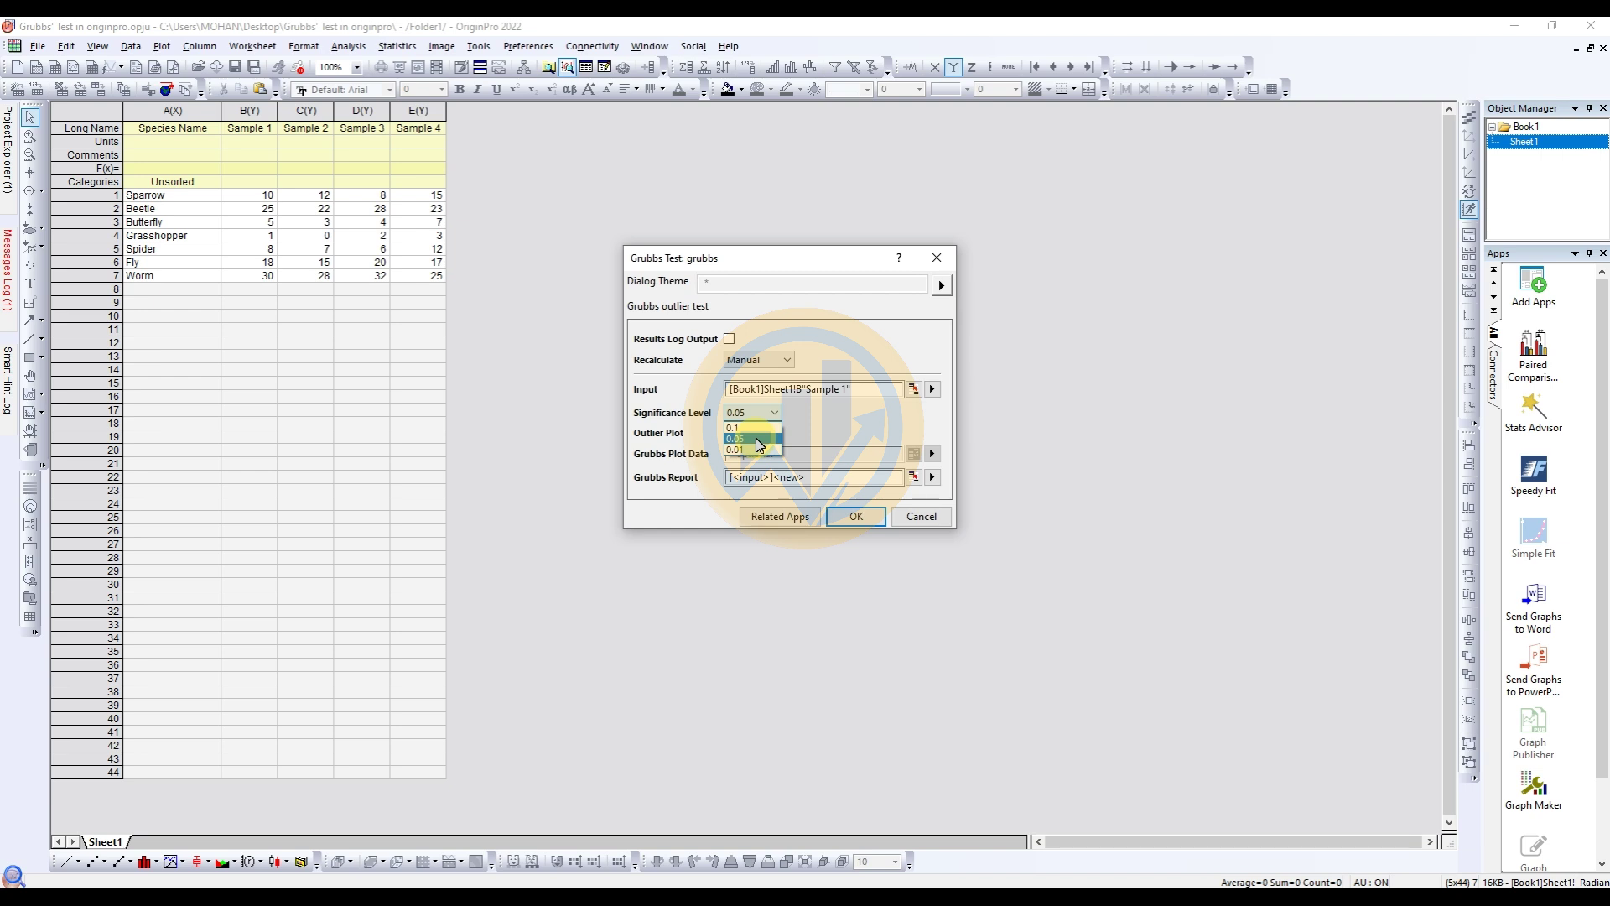
left_click(758, 440)
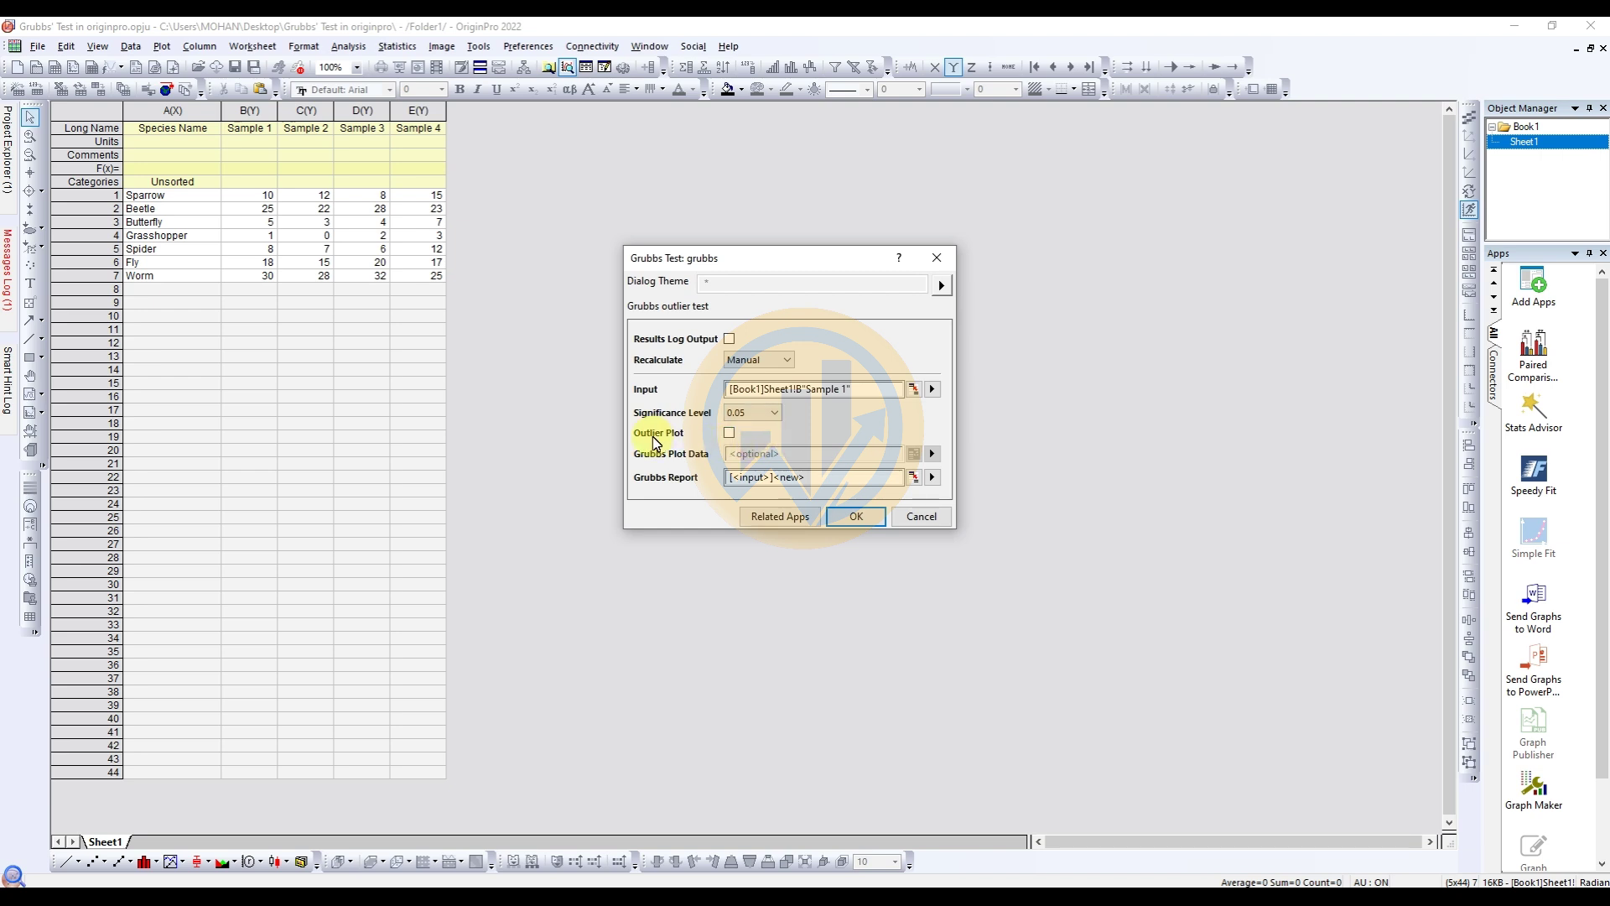
left_click(728, 434)
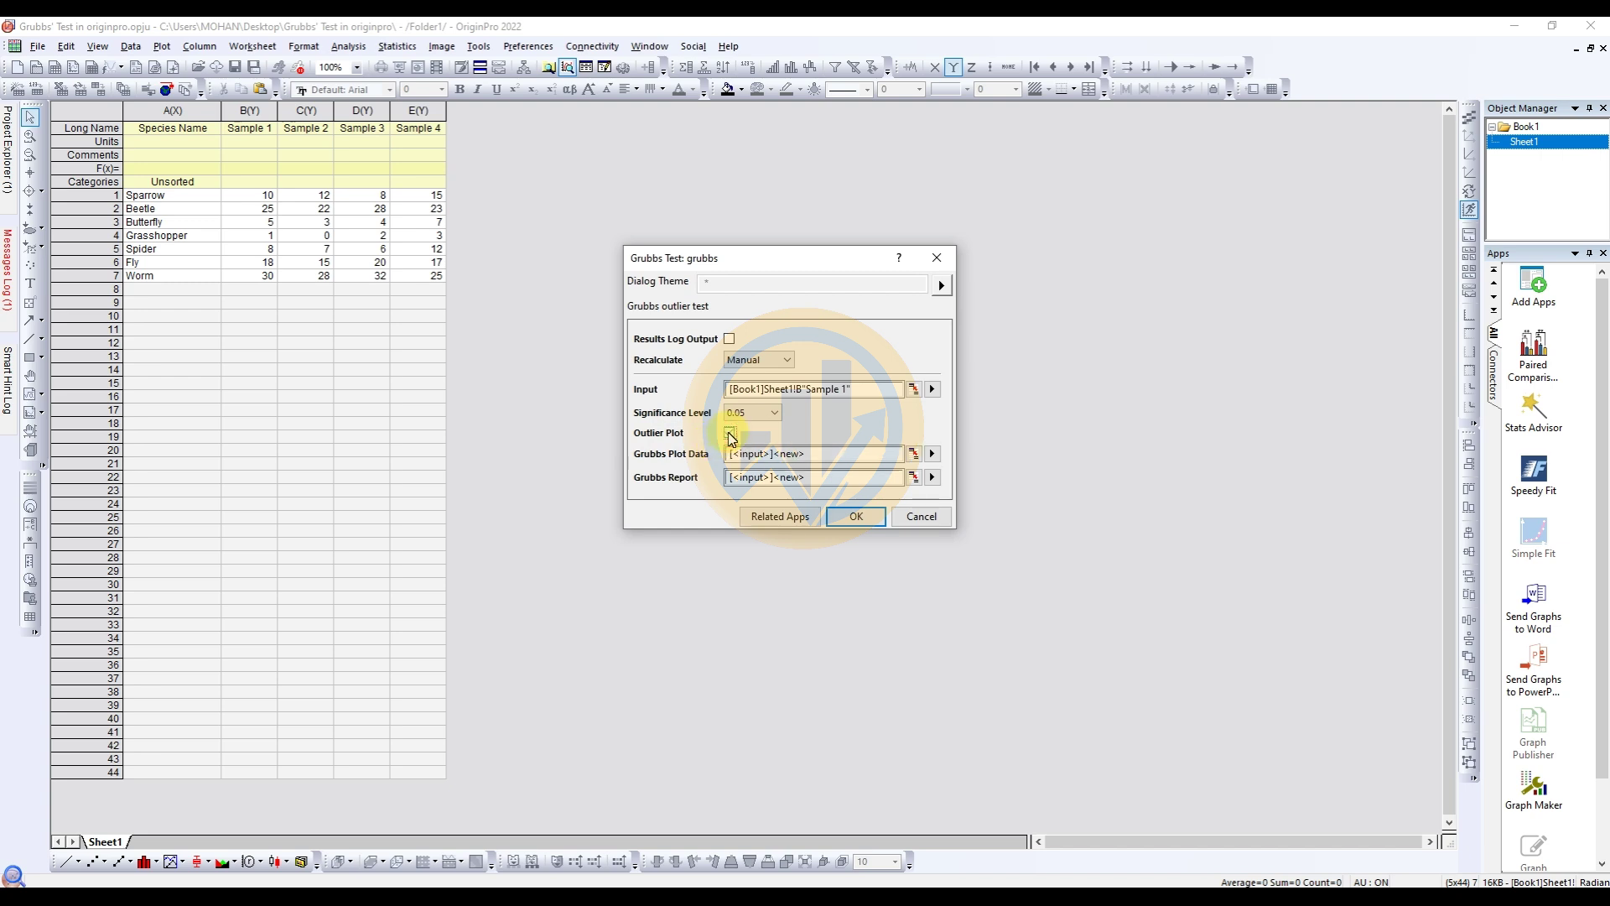
left_click(857, 518)
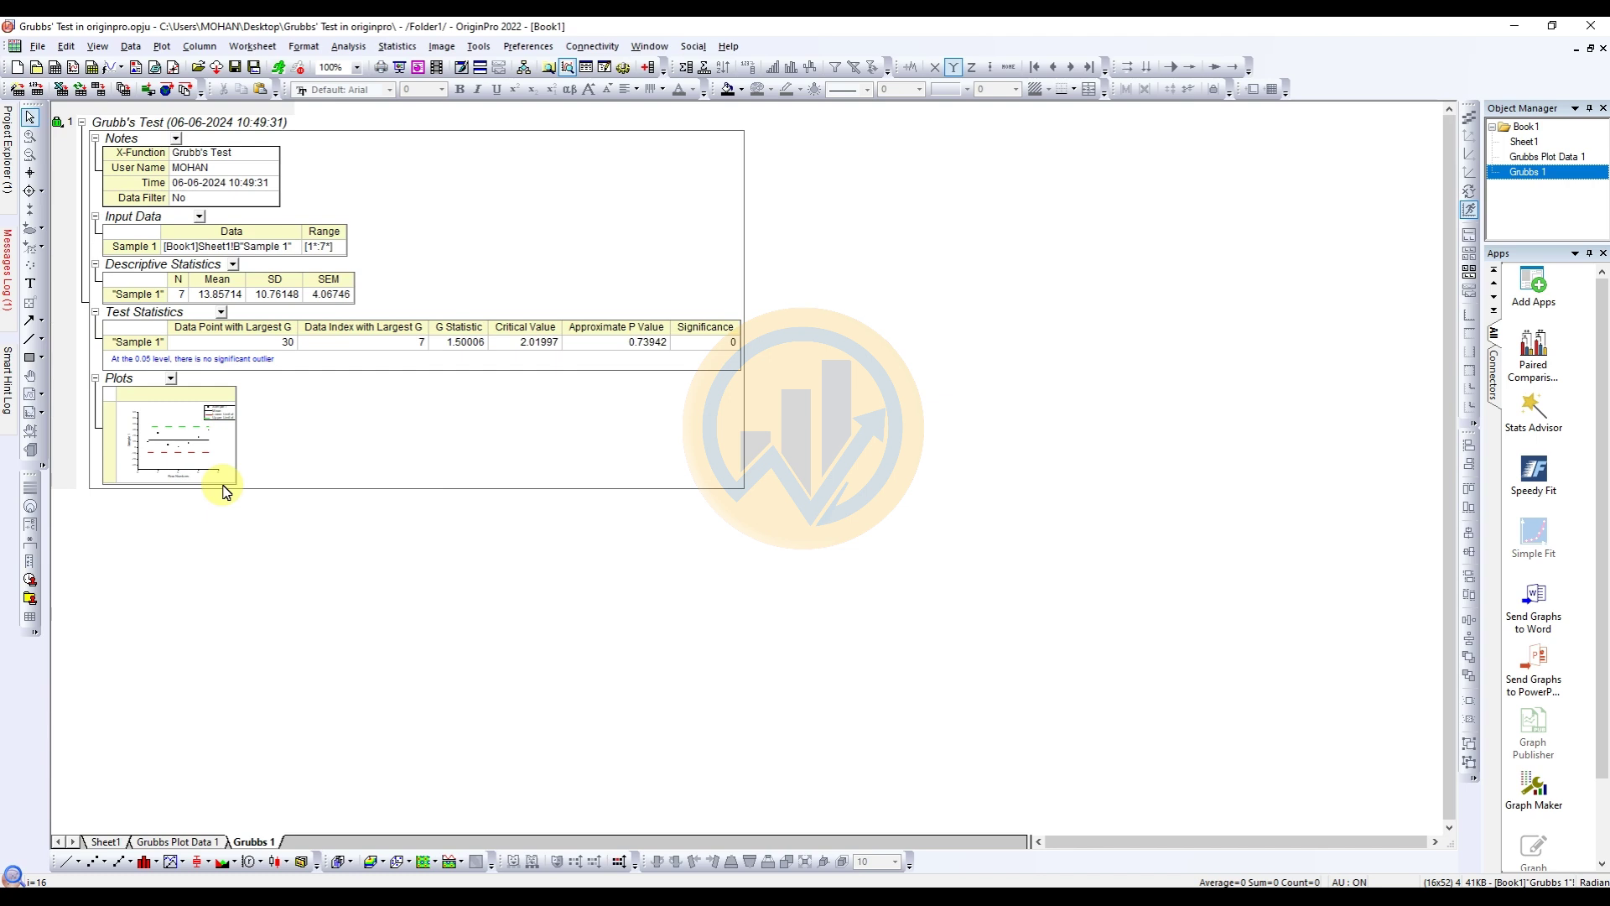
Review the Grubbs Plot Data 1 sheet and collapse the Notes and Input Data sections of the Grubbs 1 report.
left_click(204, 841)
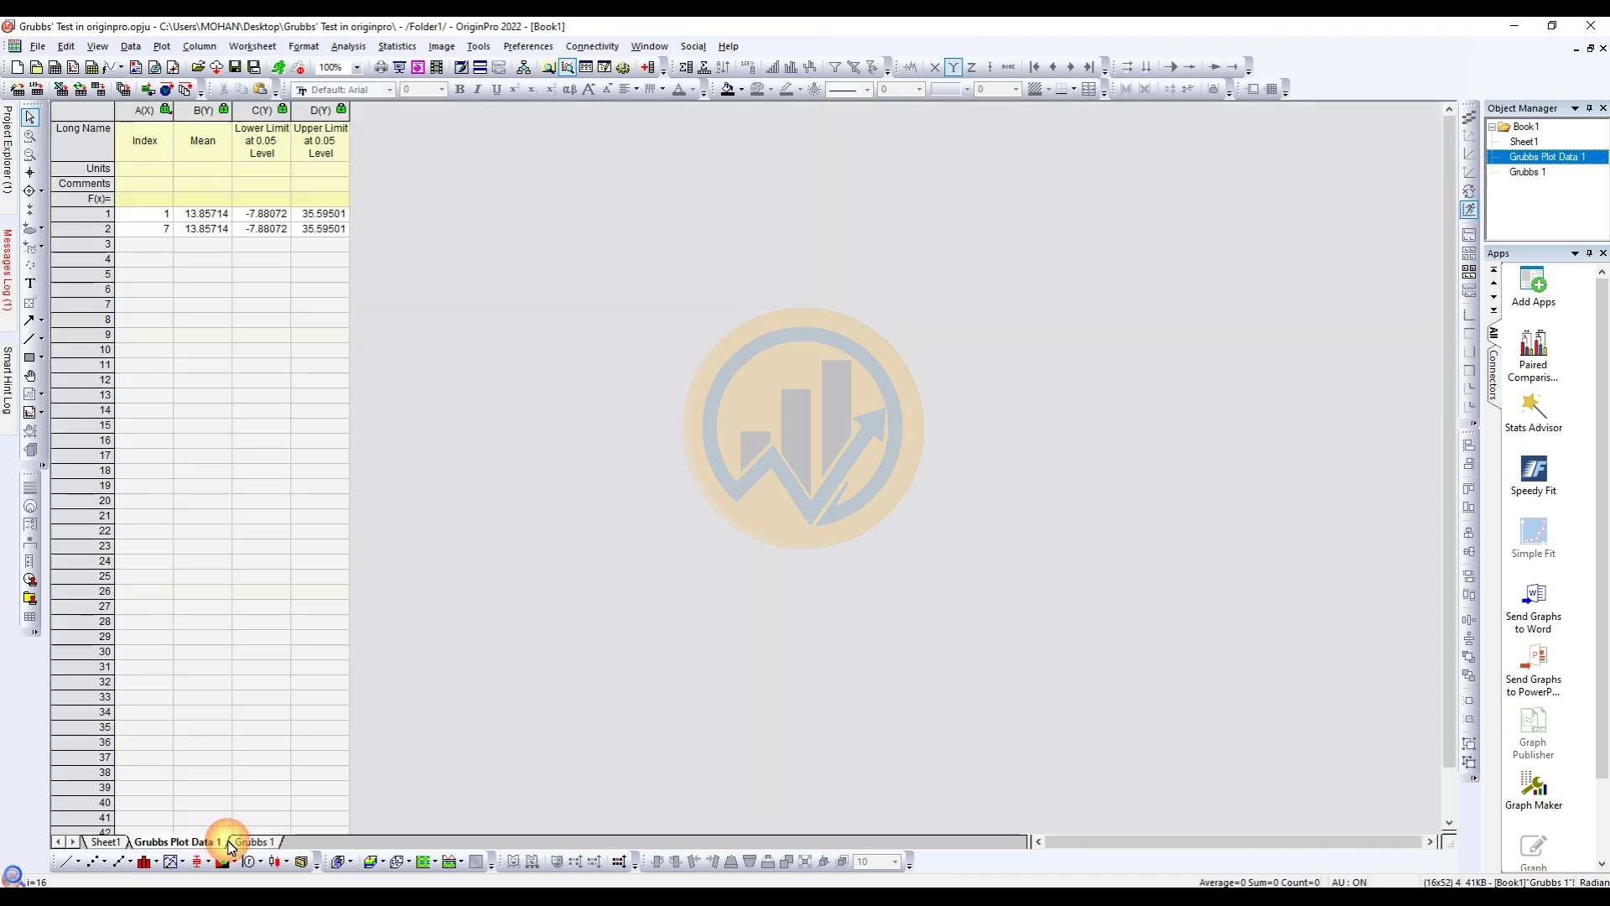
left_click(251, 842)
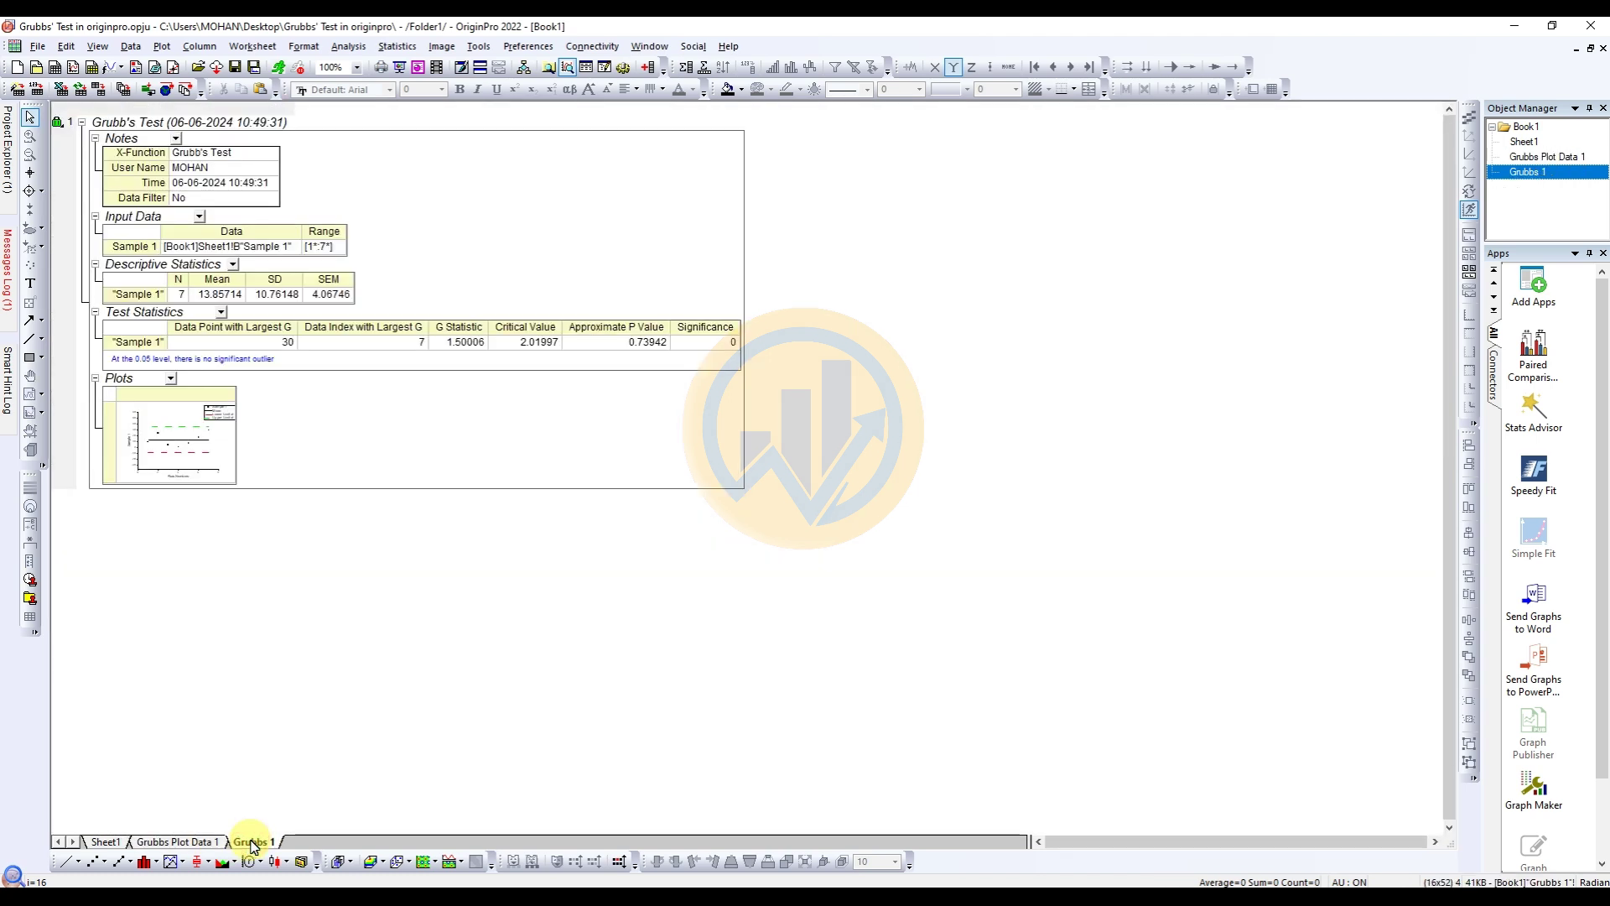
left_click(159, 843)
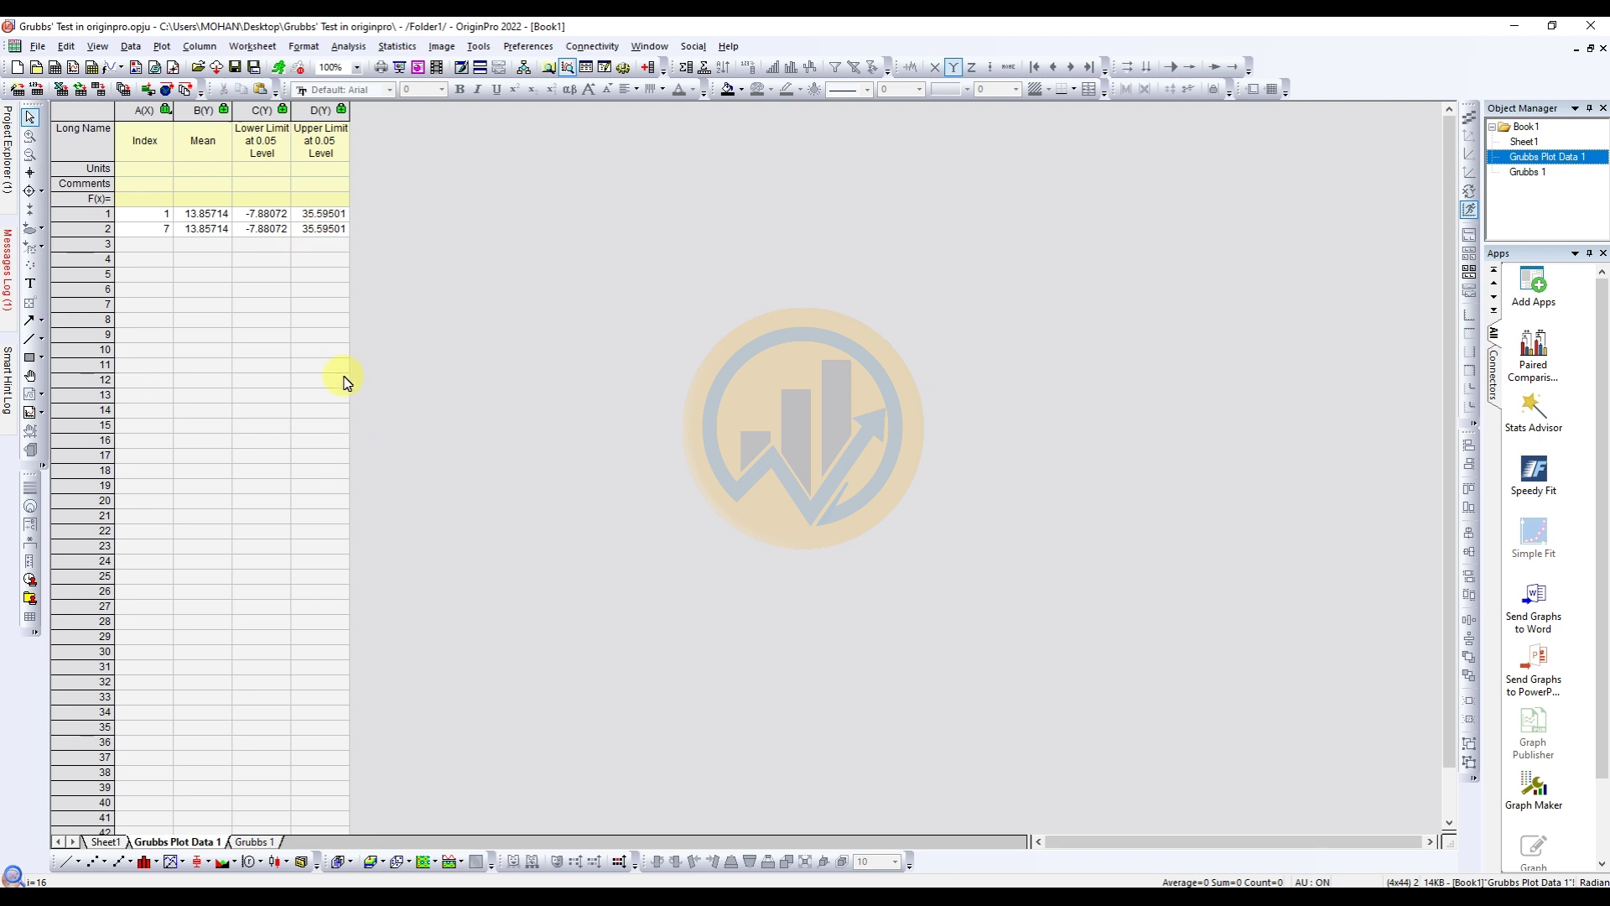
left_click(256, 843)
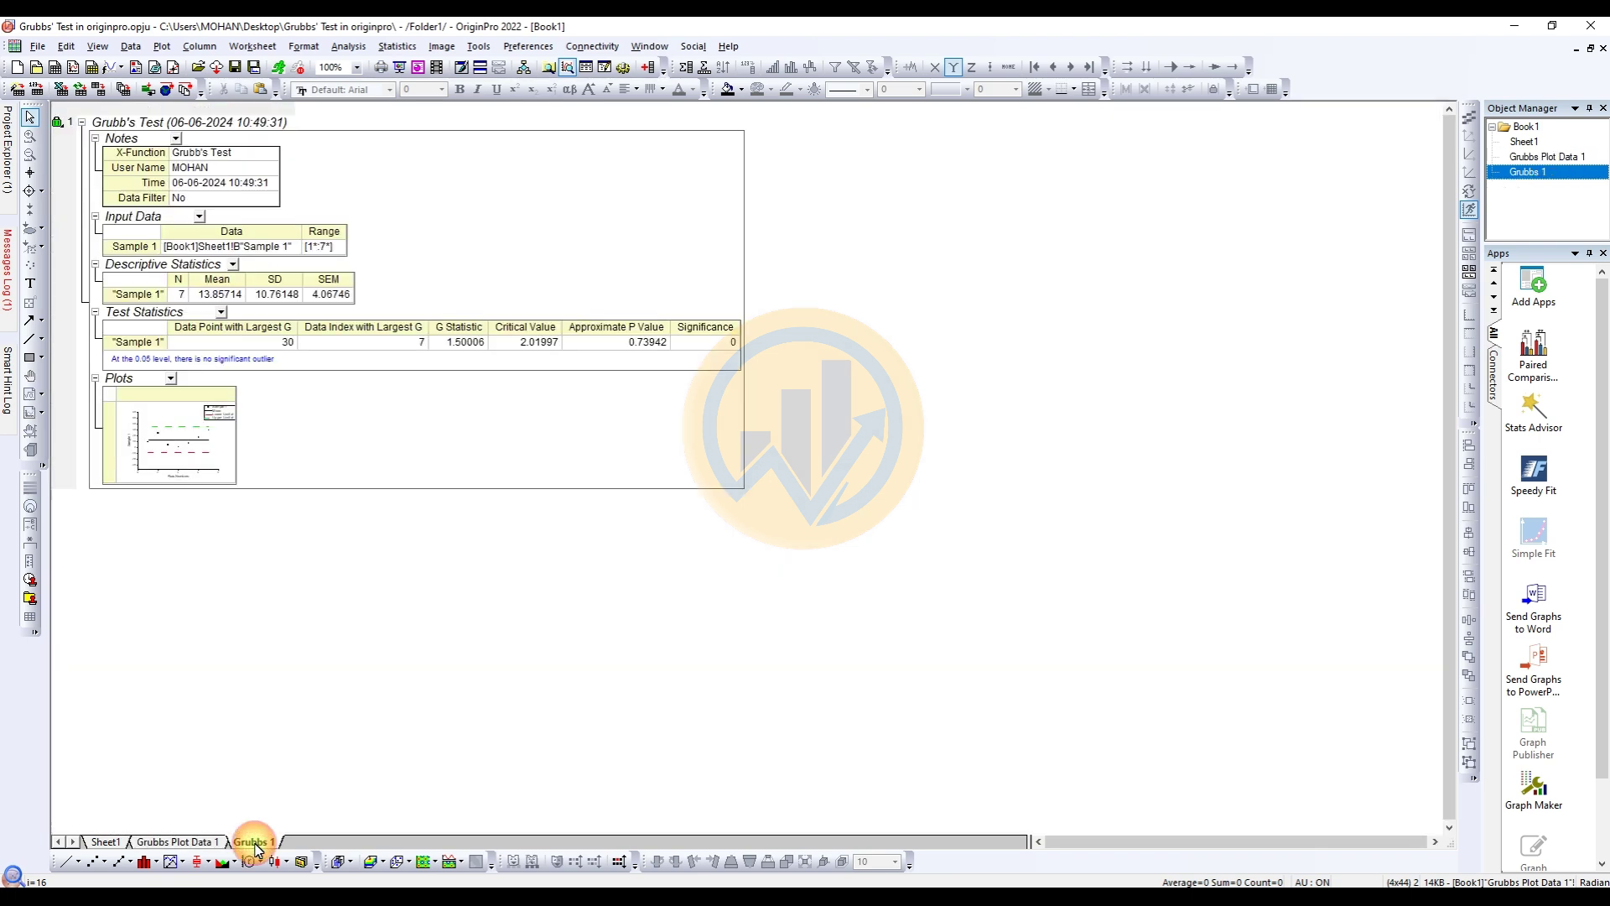
left_click(95, 138)
left_click(96, 153)
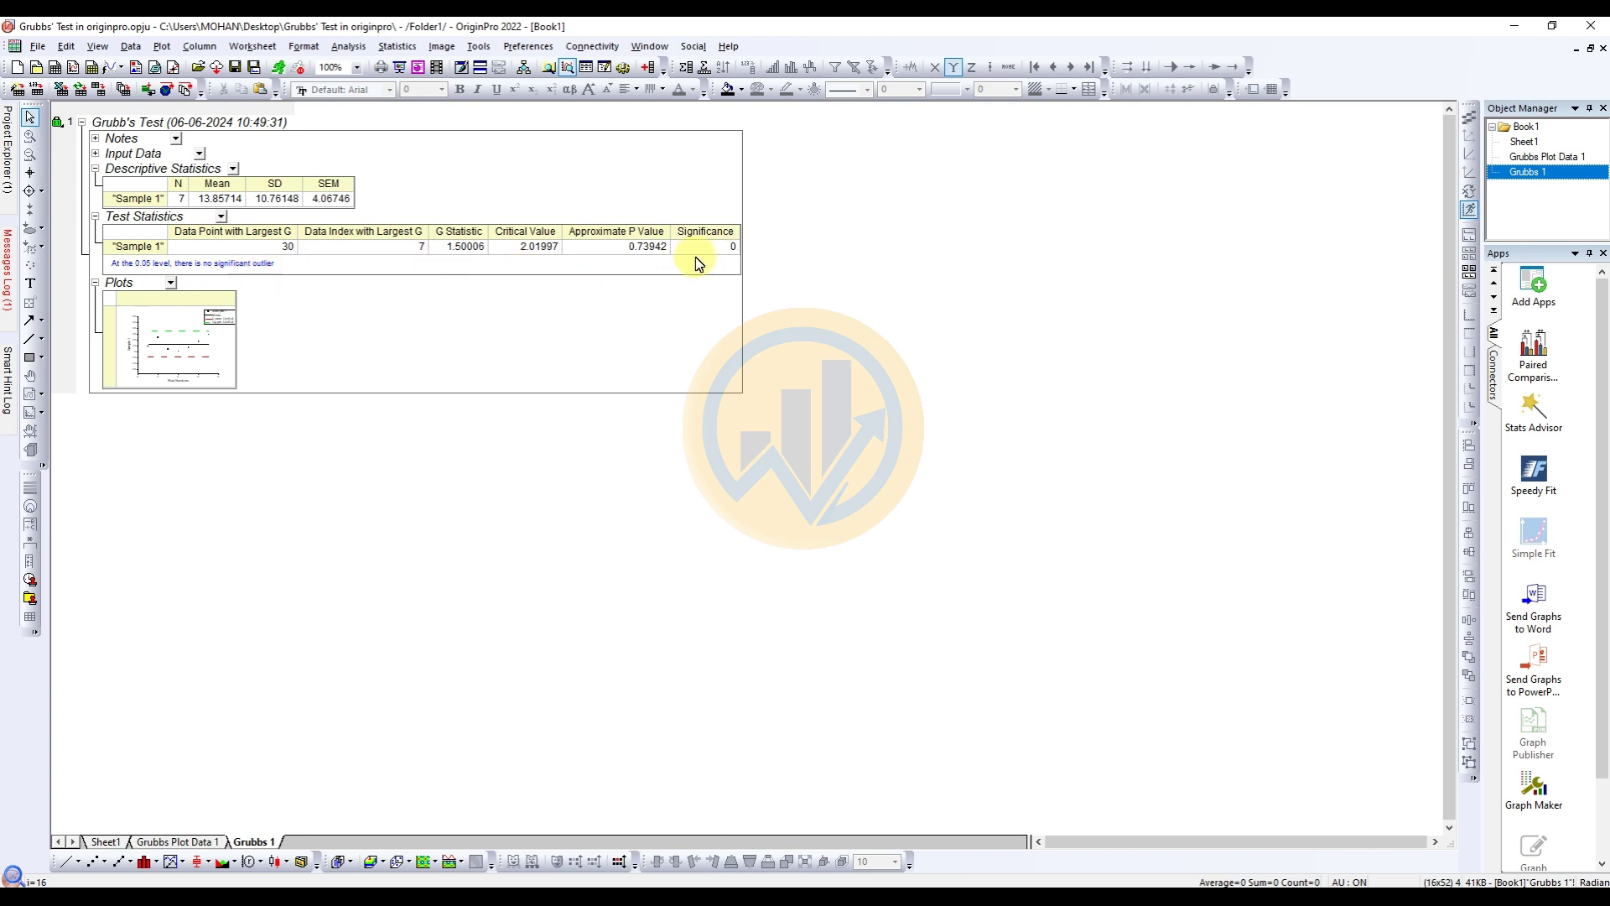
Open the outlier plot from the report as a graph and move its legend to the upper middle of the plot area.
mouse_move(158, 317)
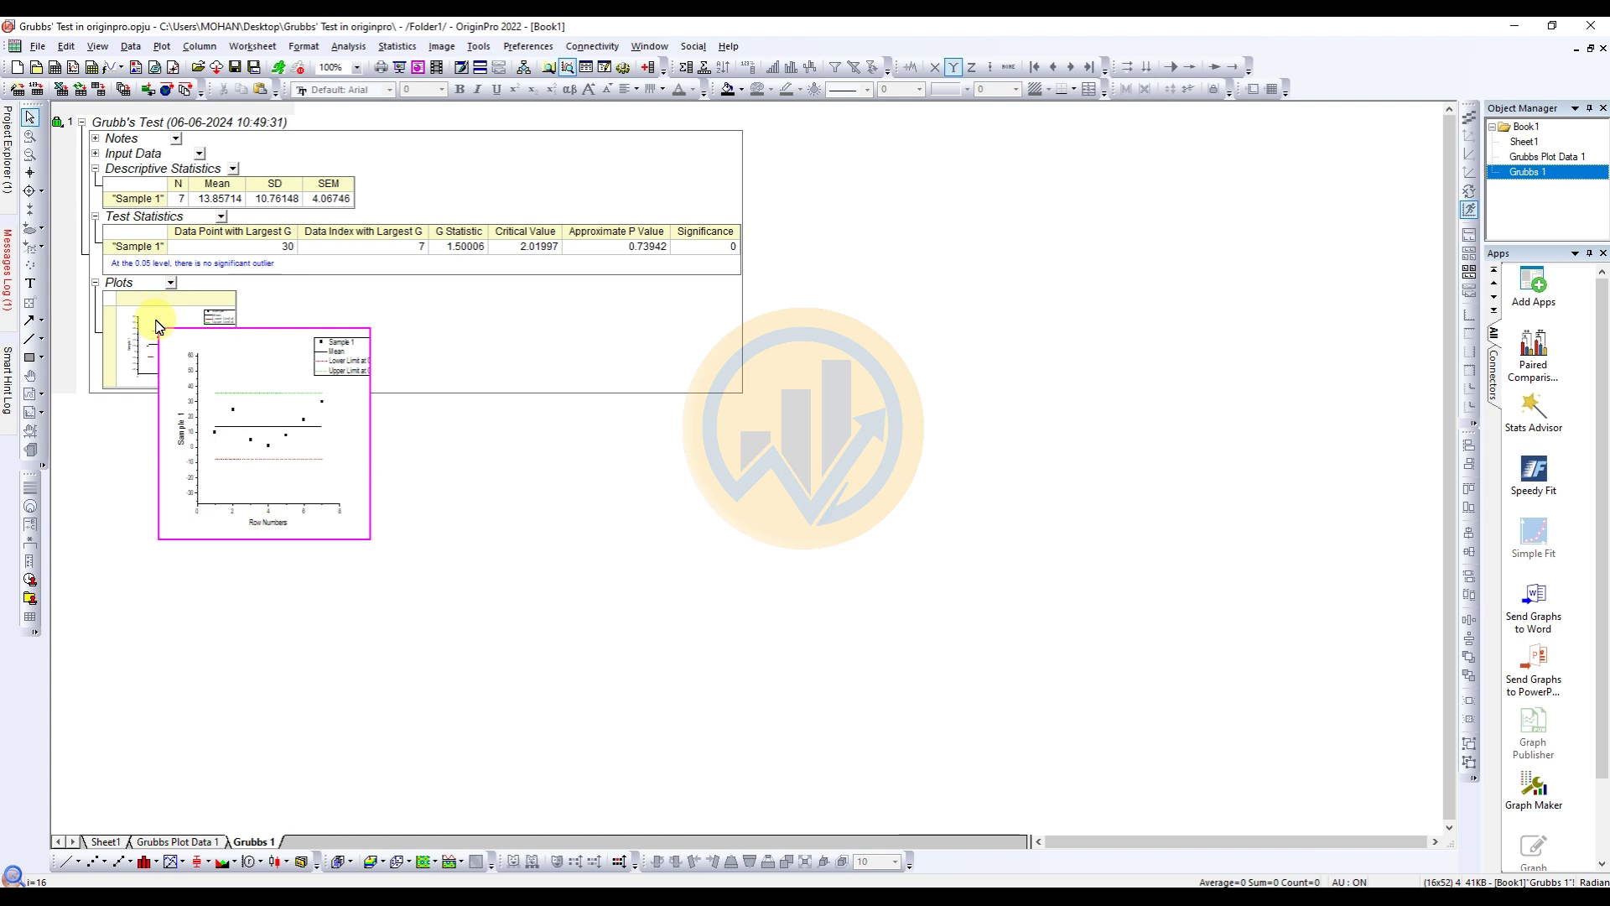
double_click(158, 325)
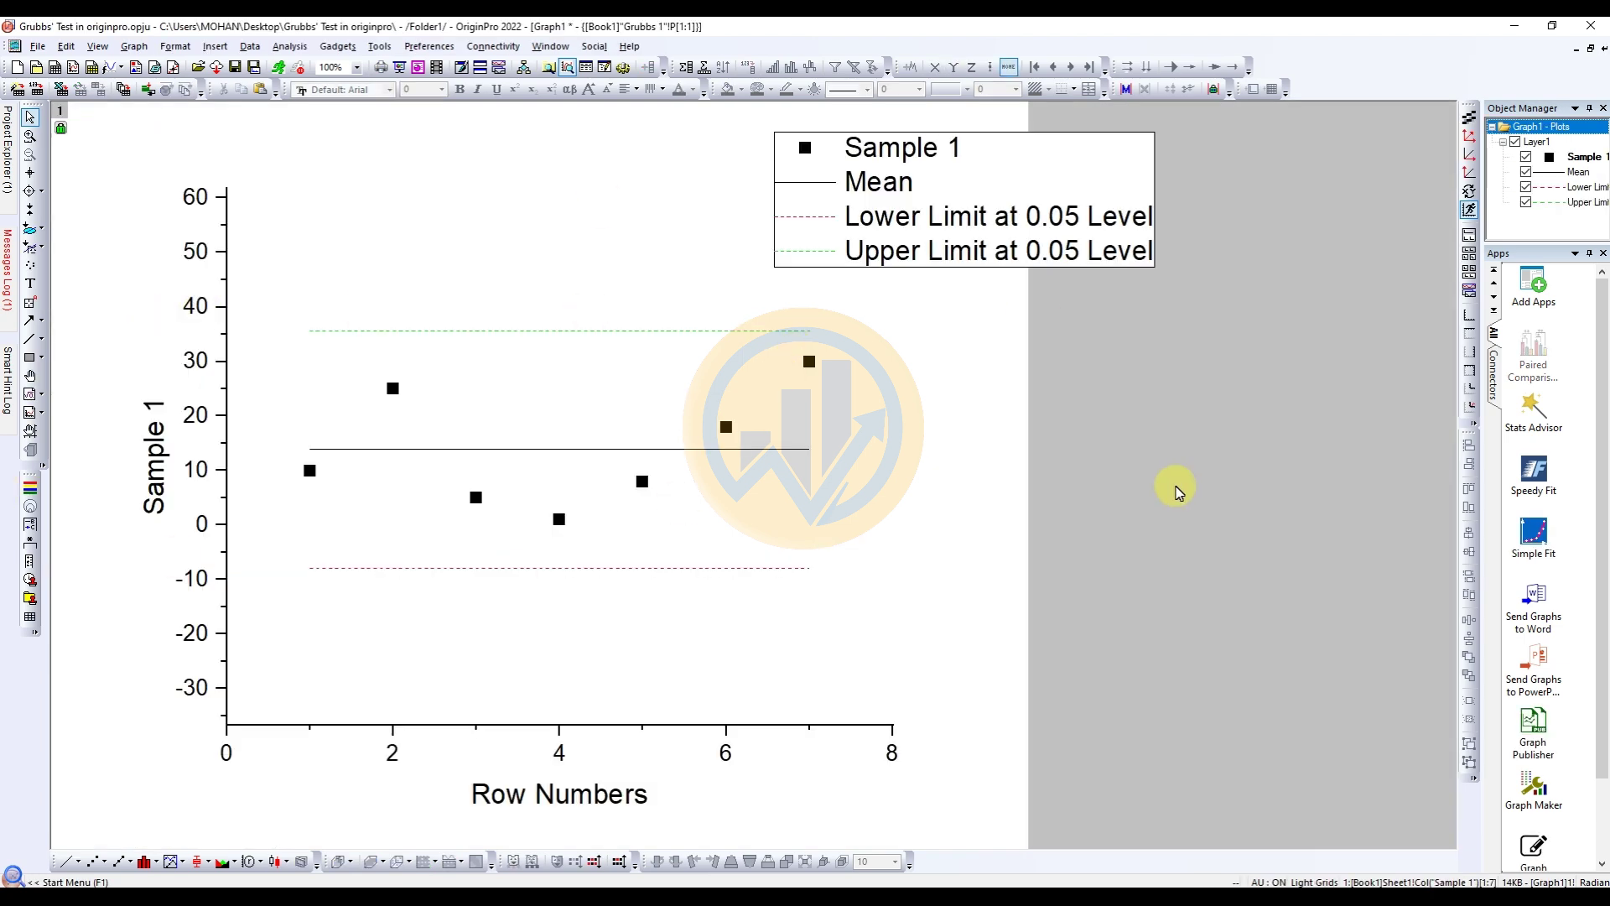
left_click_drag(1098, 180, 730, 218)
left_click(998, 369)
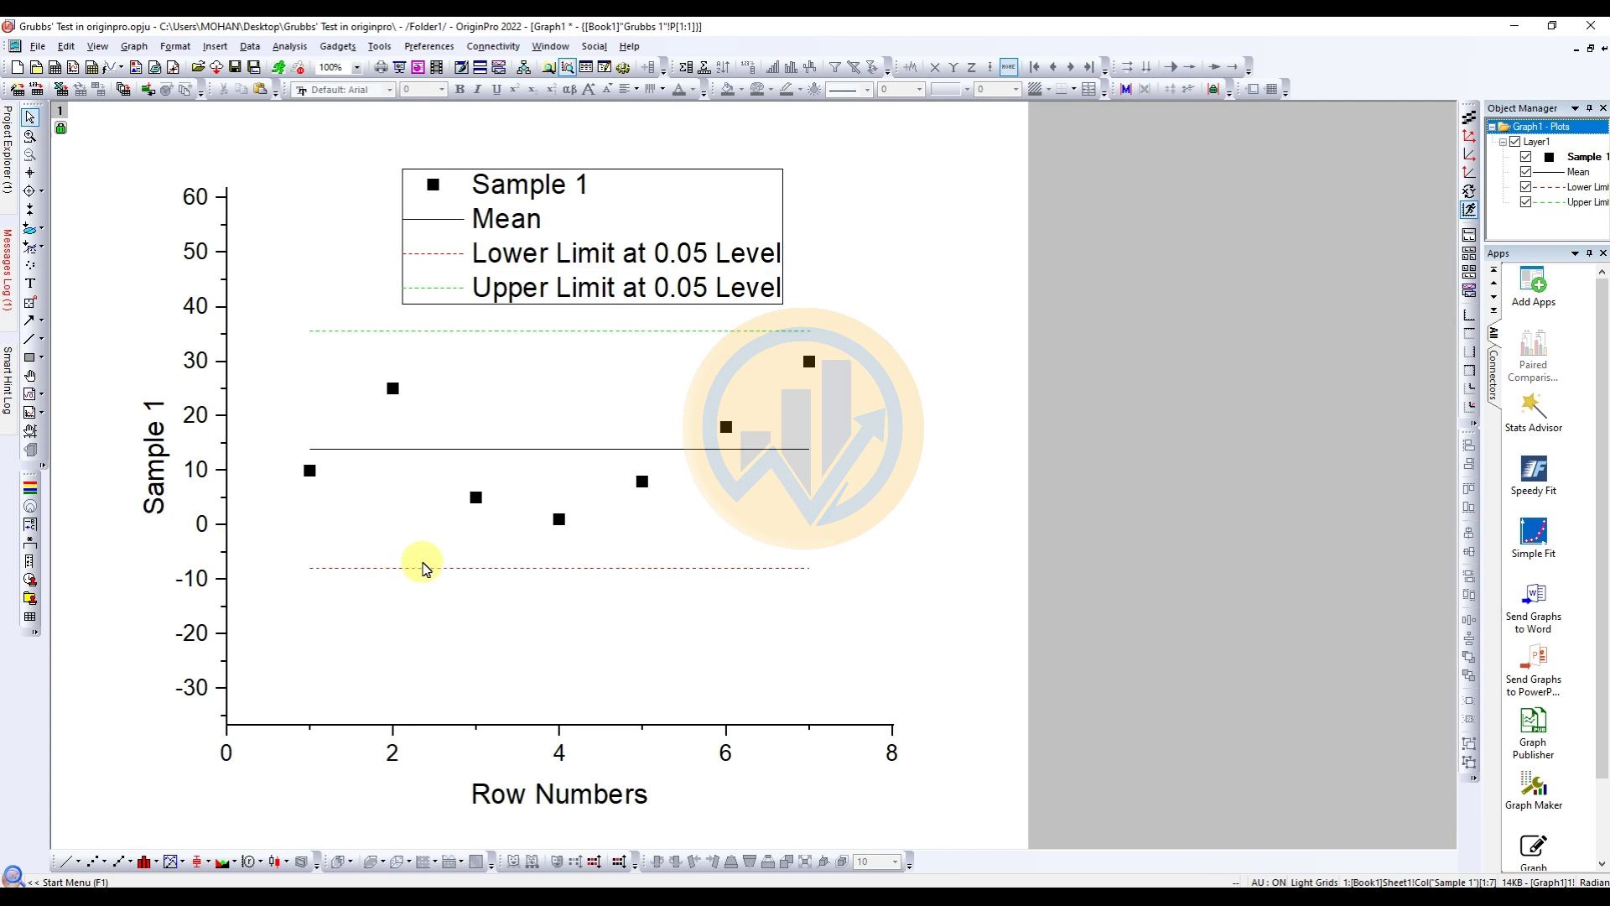
Set the symbol size of the Sample 1 data points to 8 points, keeping the solid square shape.
double_click(476, 501)
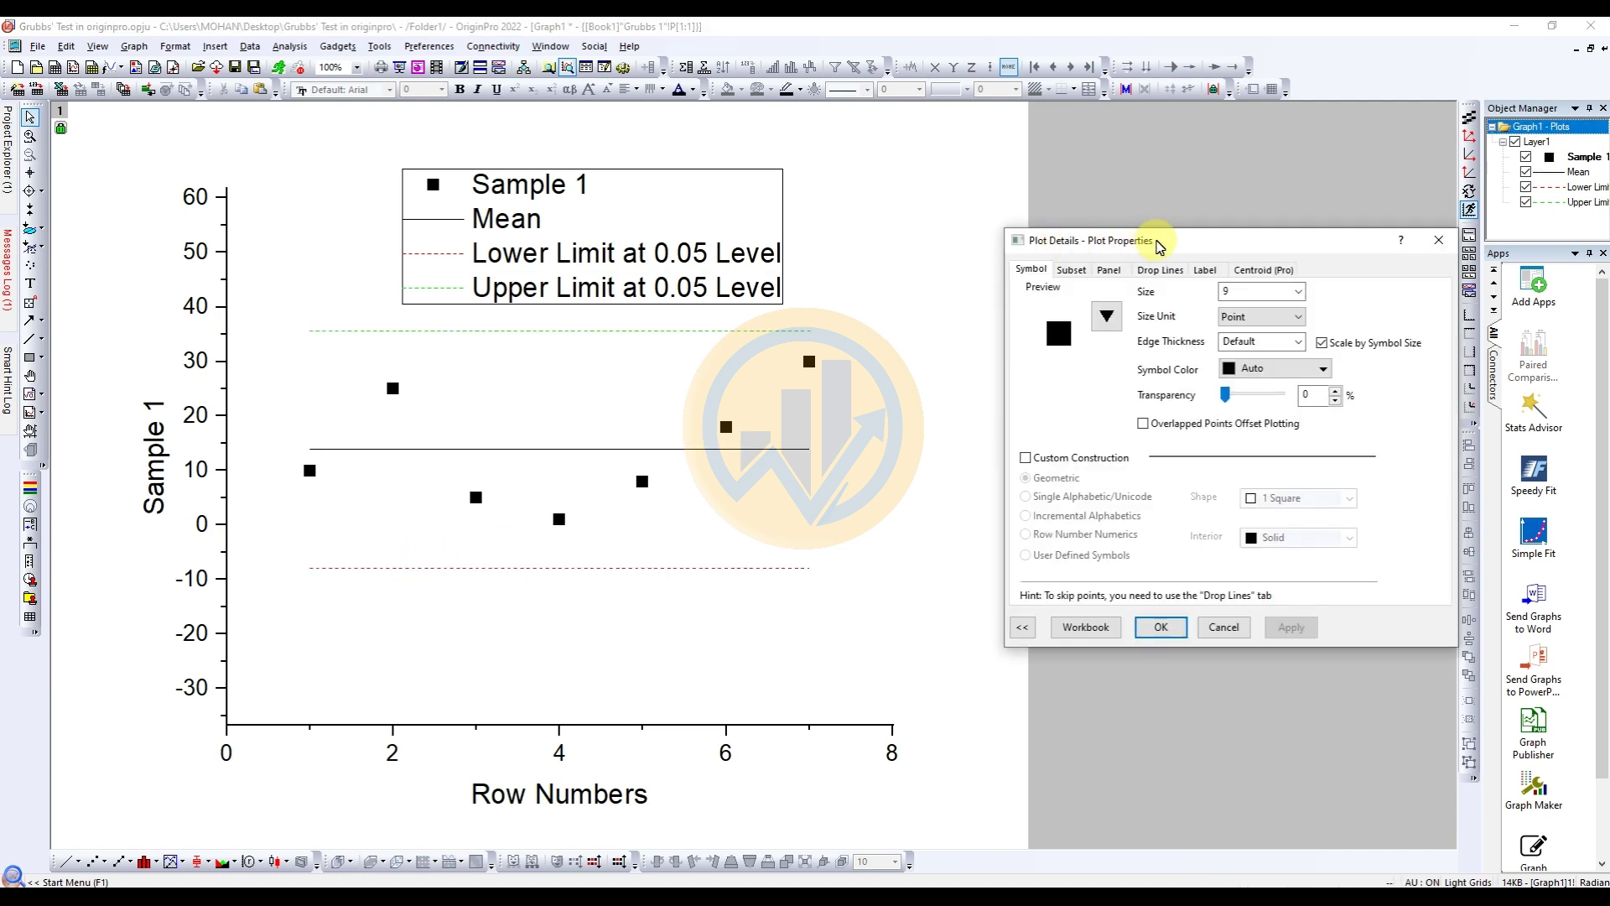
left_click_drag(1236, 238, 1094, 252)
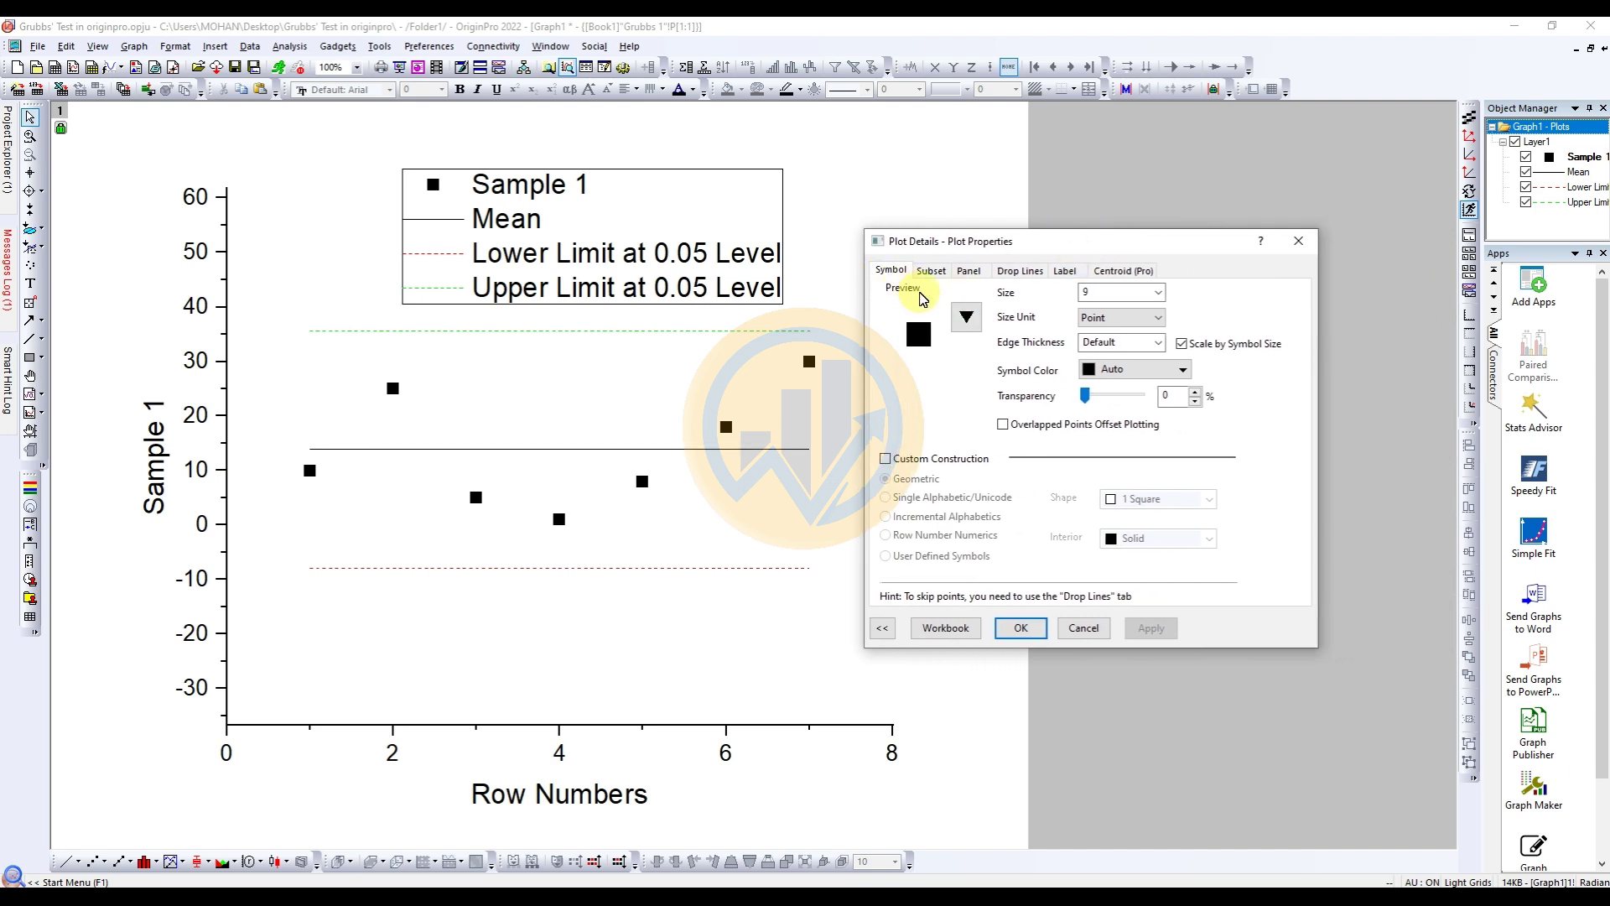
left_click(969, 319)
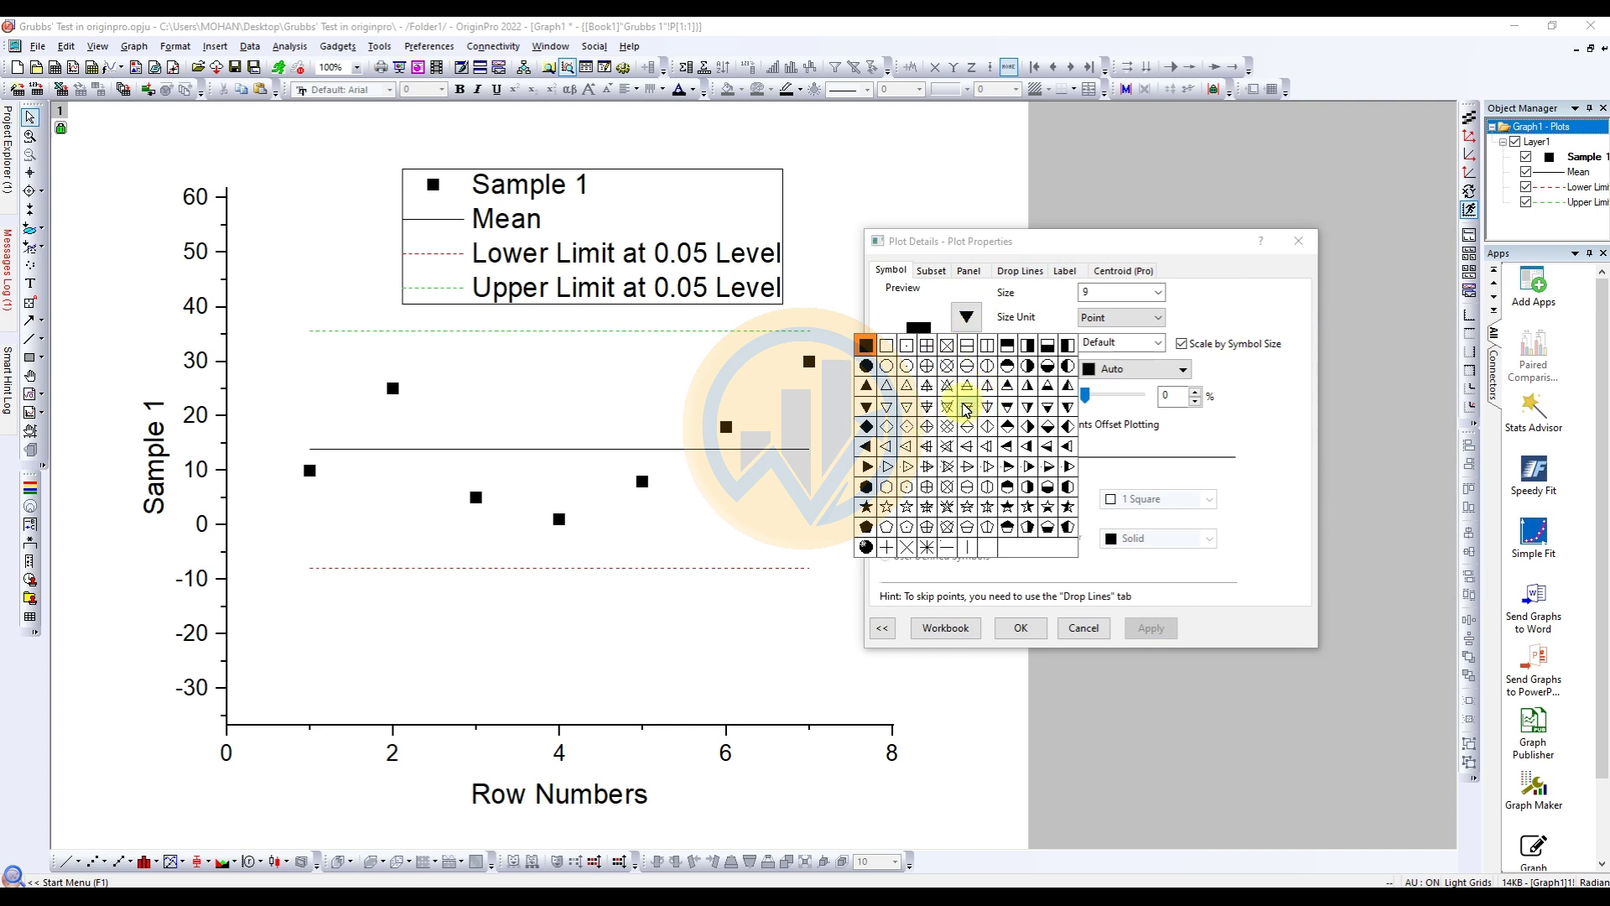
left_click(966, 317)
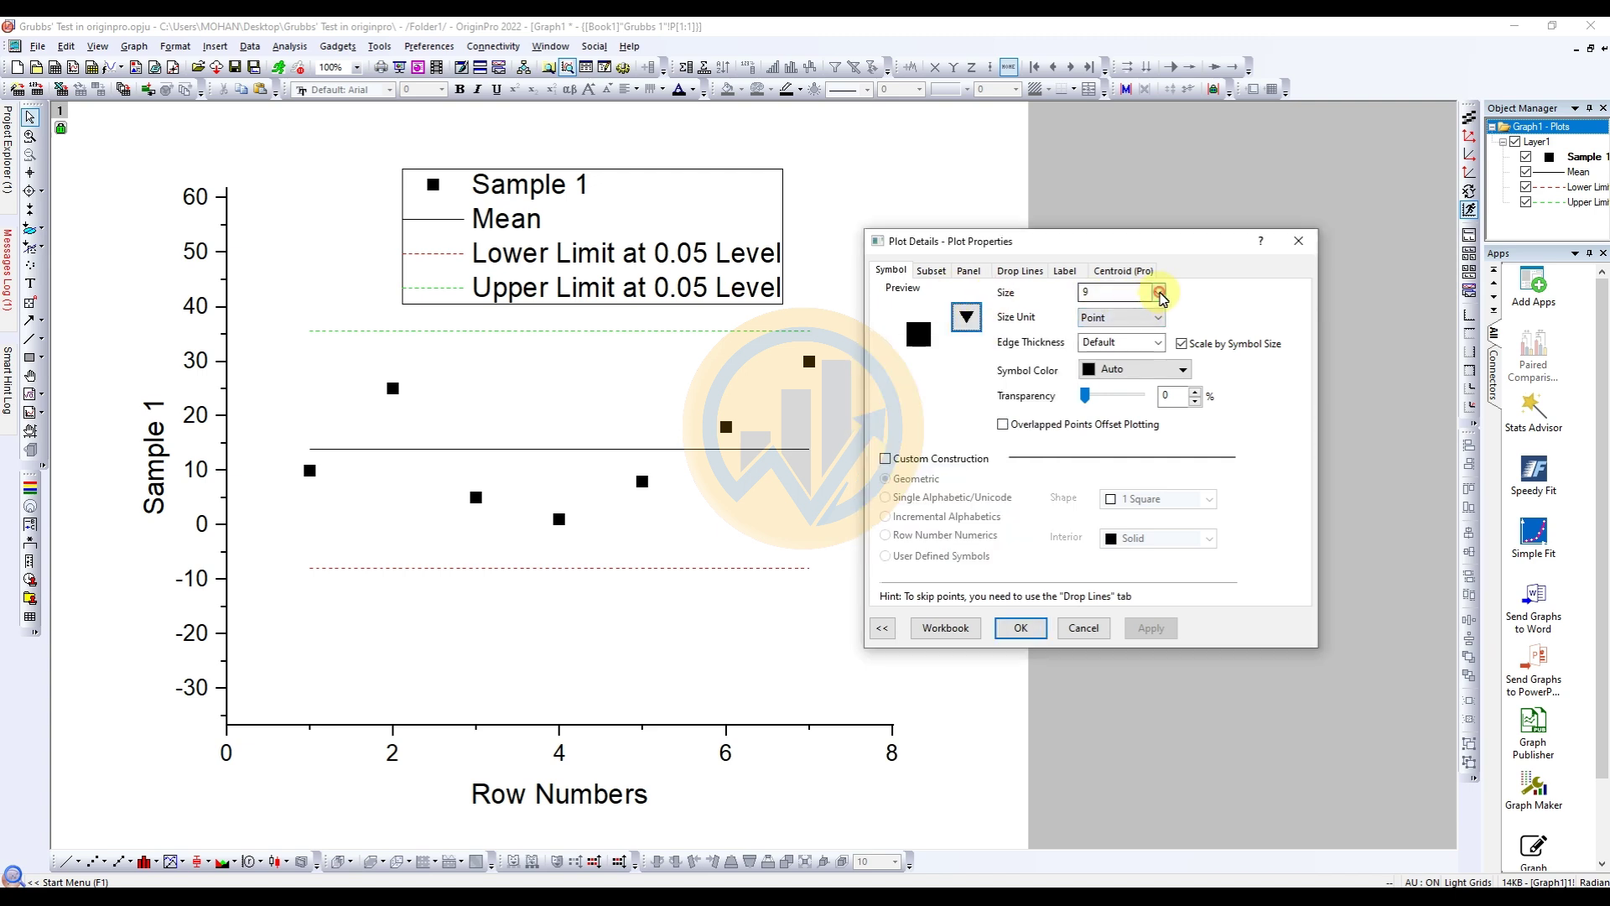
left_click(1158, 292)
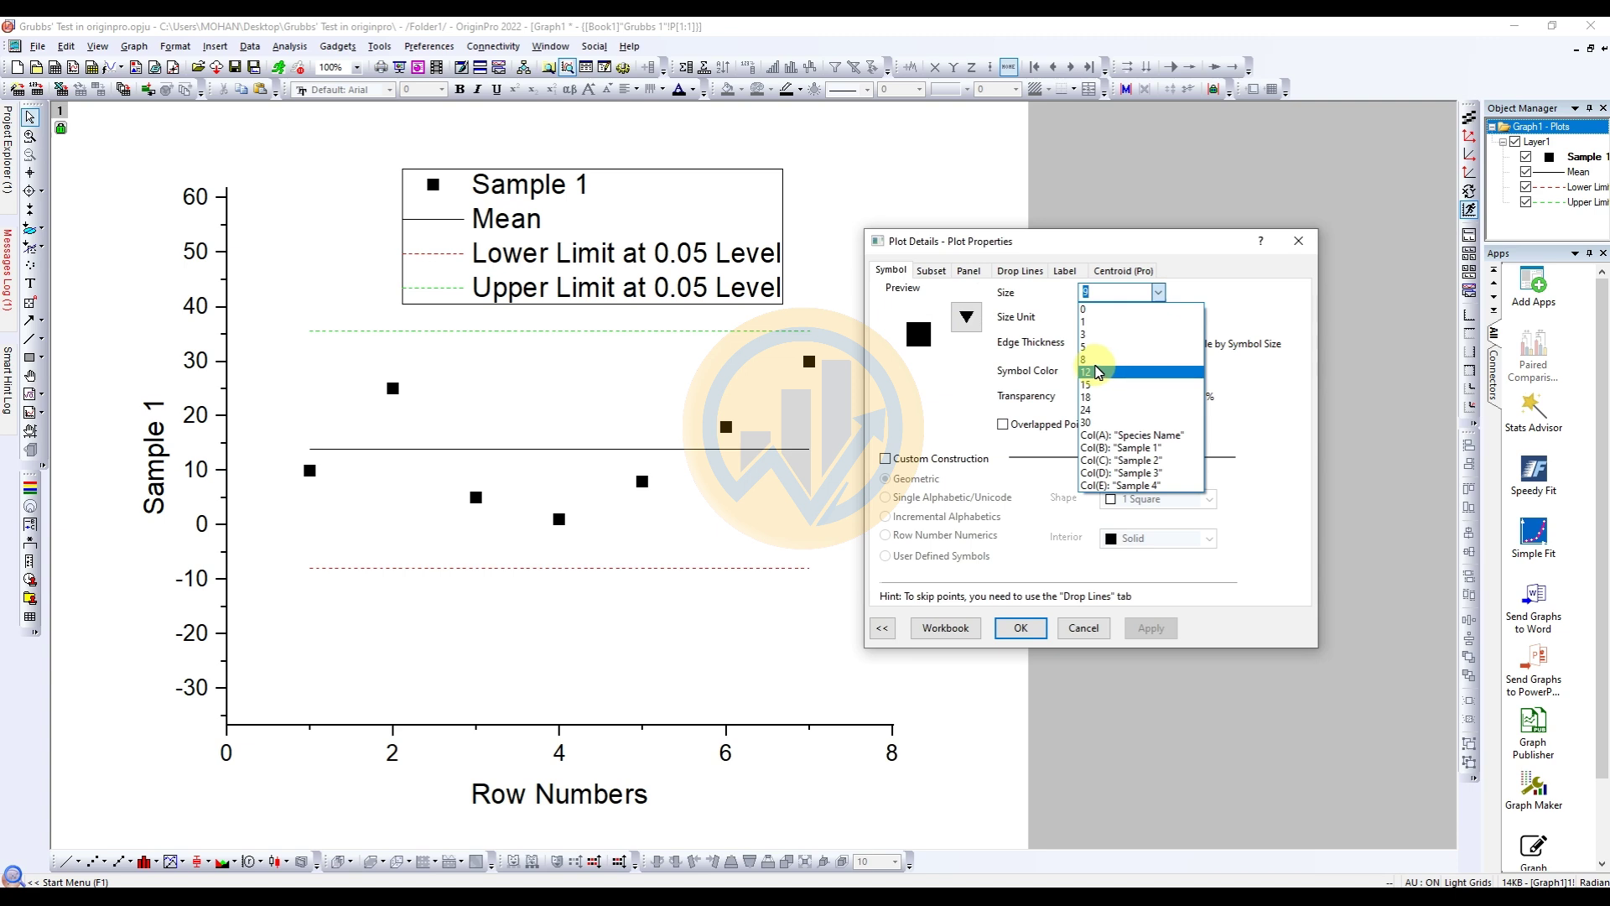
left_click(1095, 360)
left_click(1151, 628)
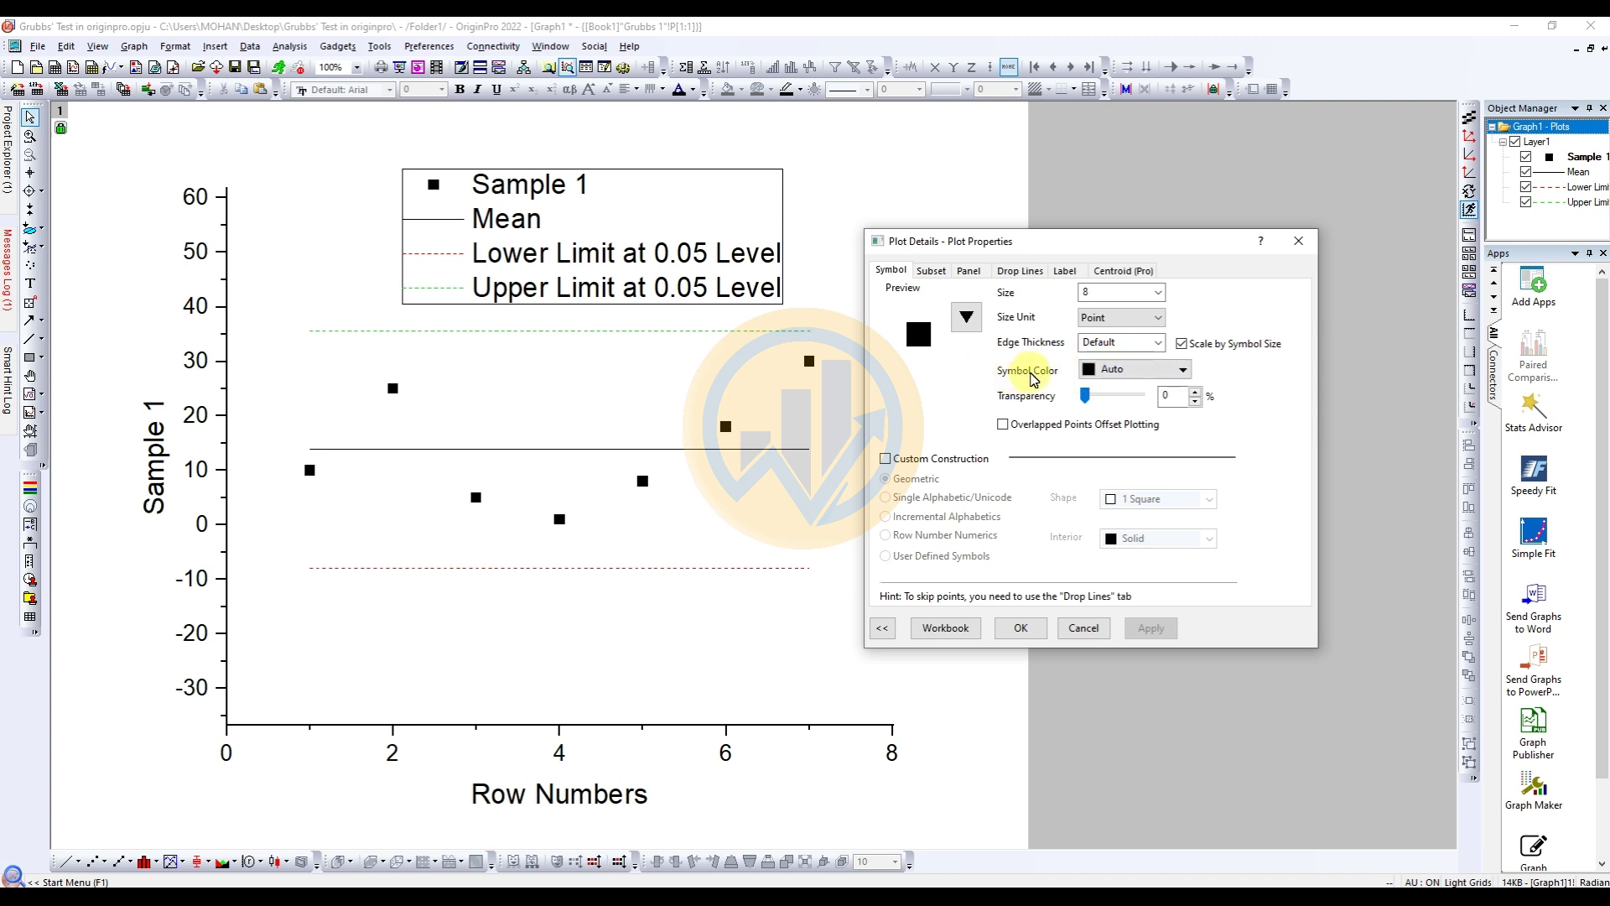
Apply a single magenta symbol color to the Sample 1 data points.
left_click(1183, 370)
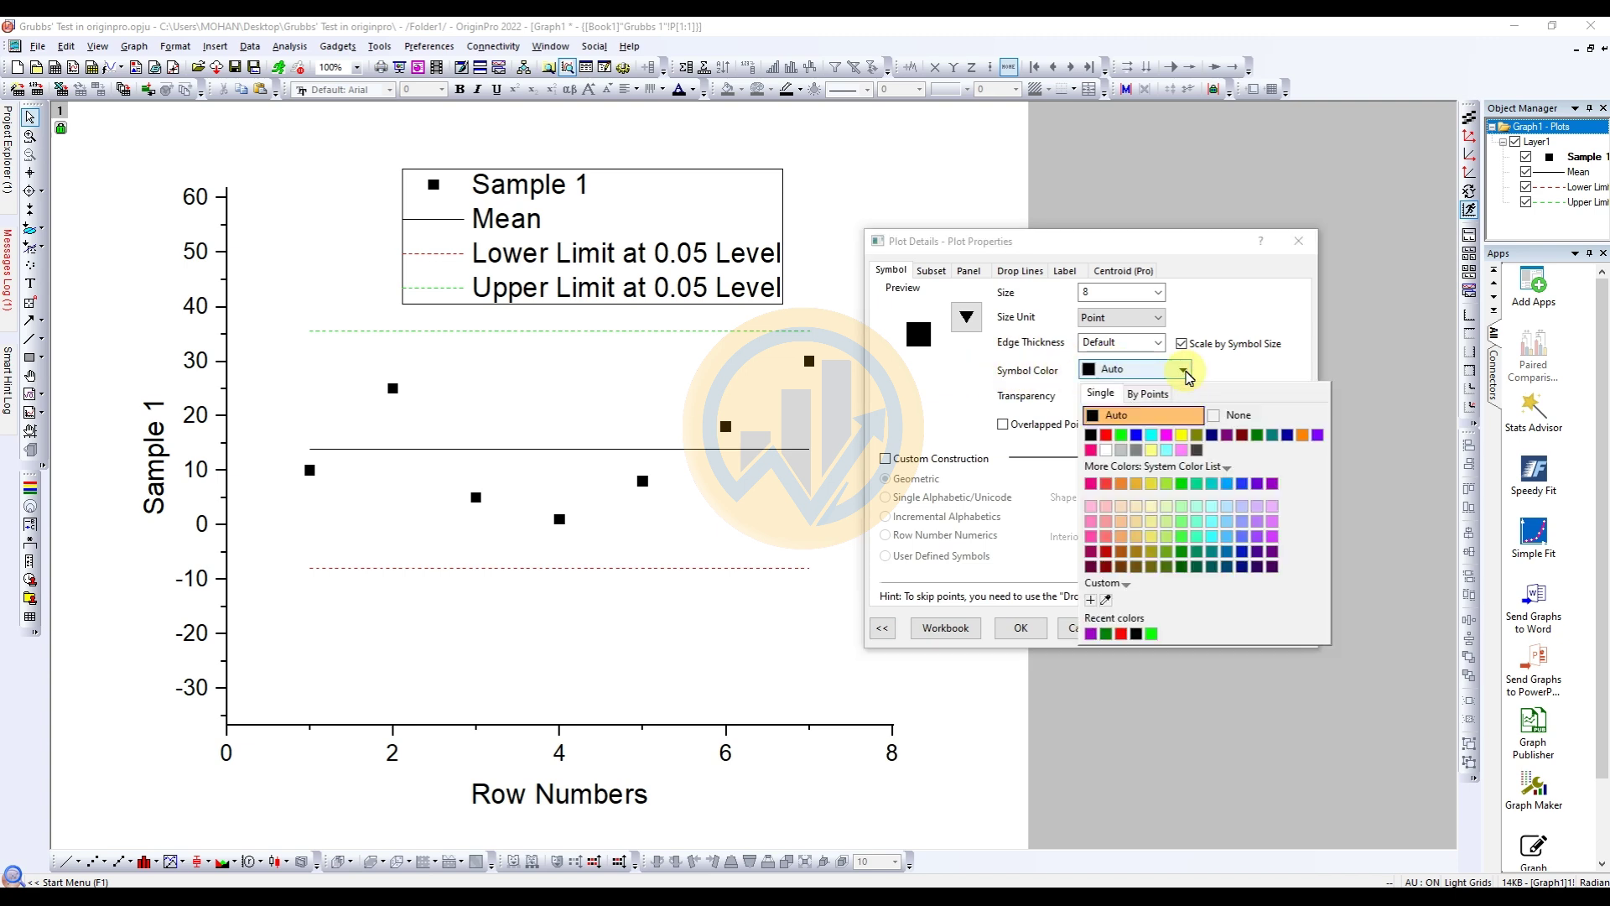
left_click(1151, 394)
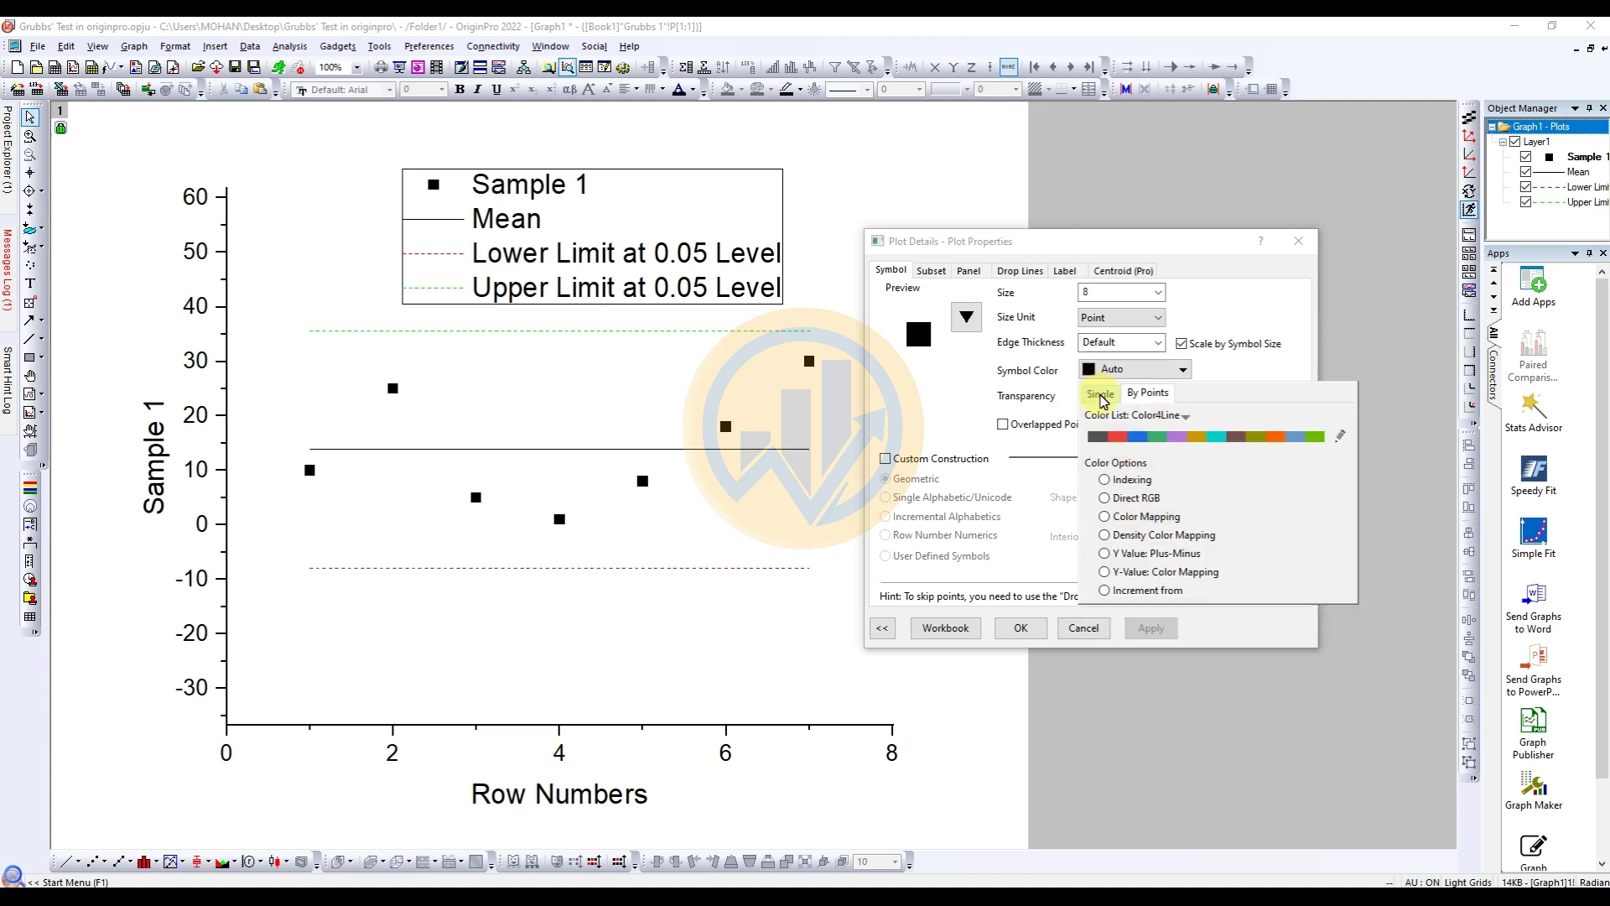
left_click(1101, 395)
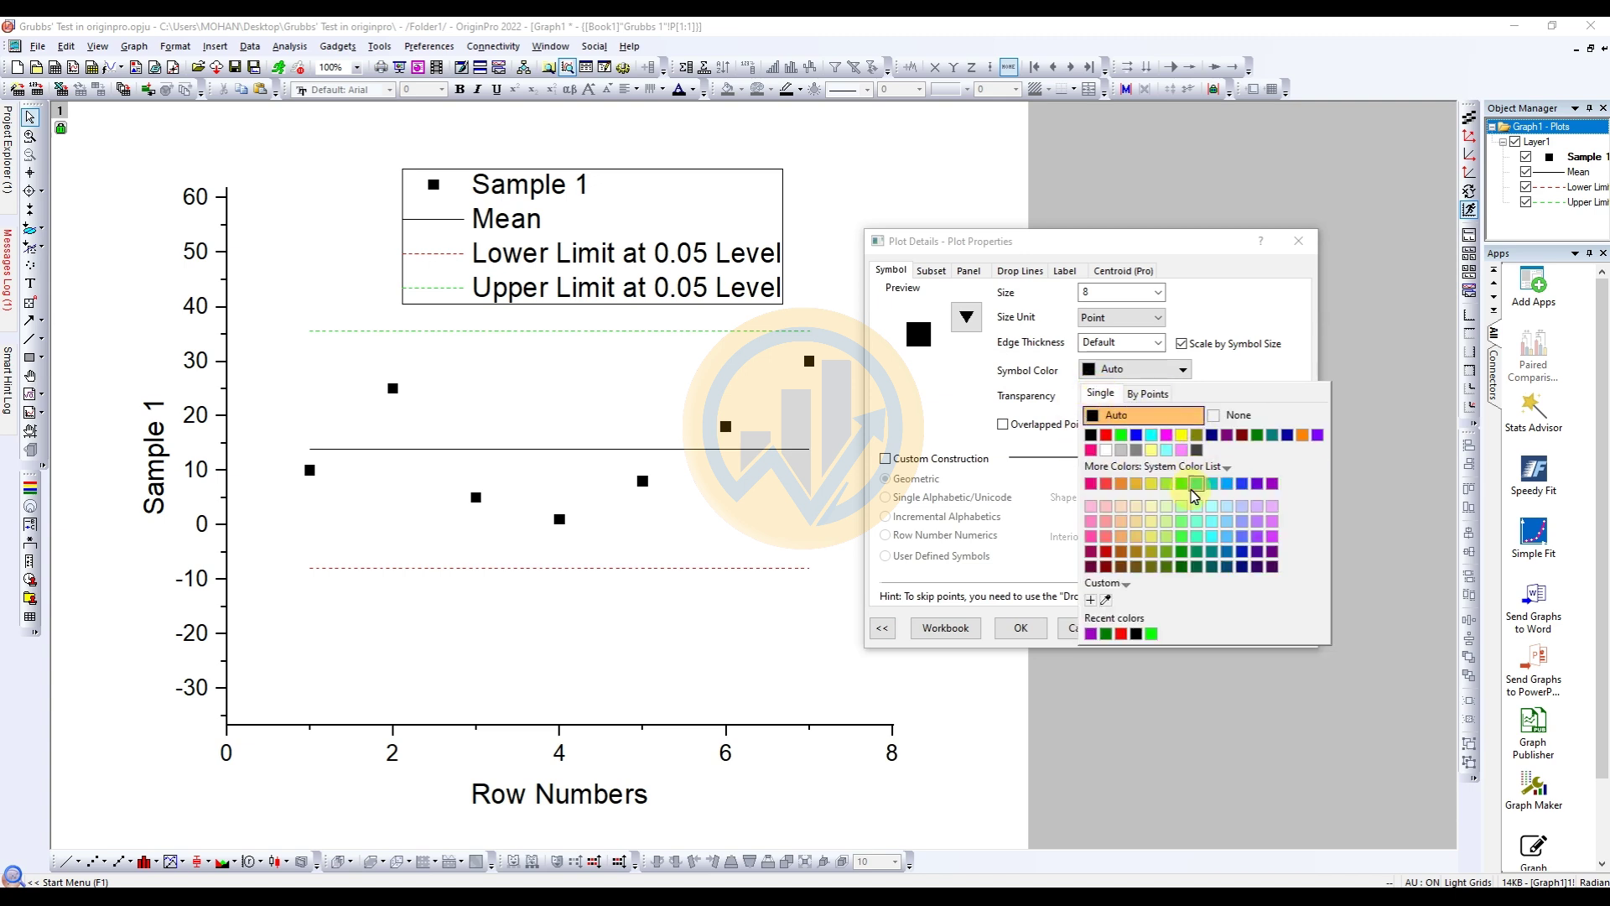
left_click(1167, 436)
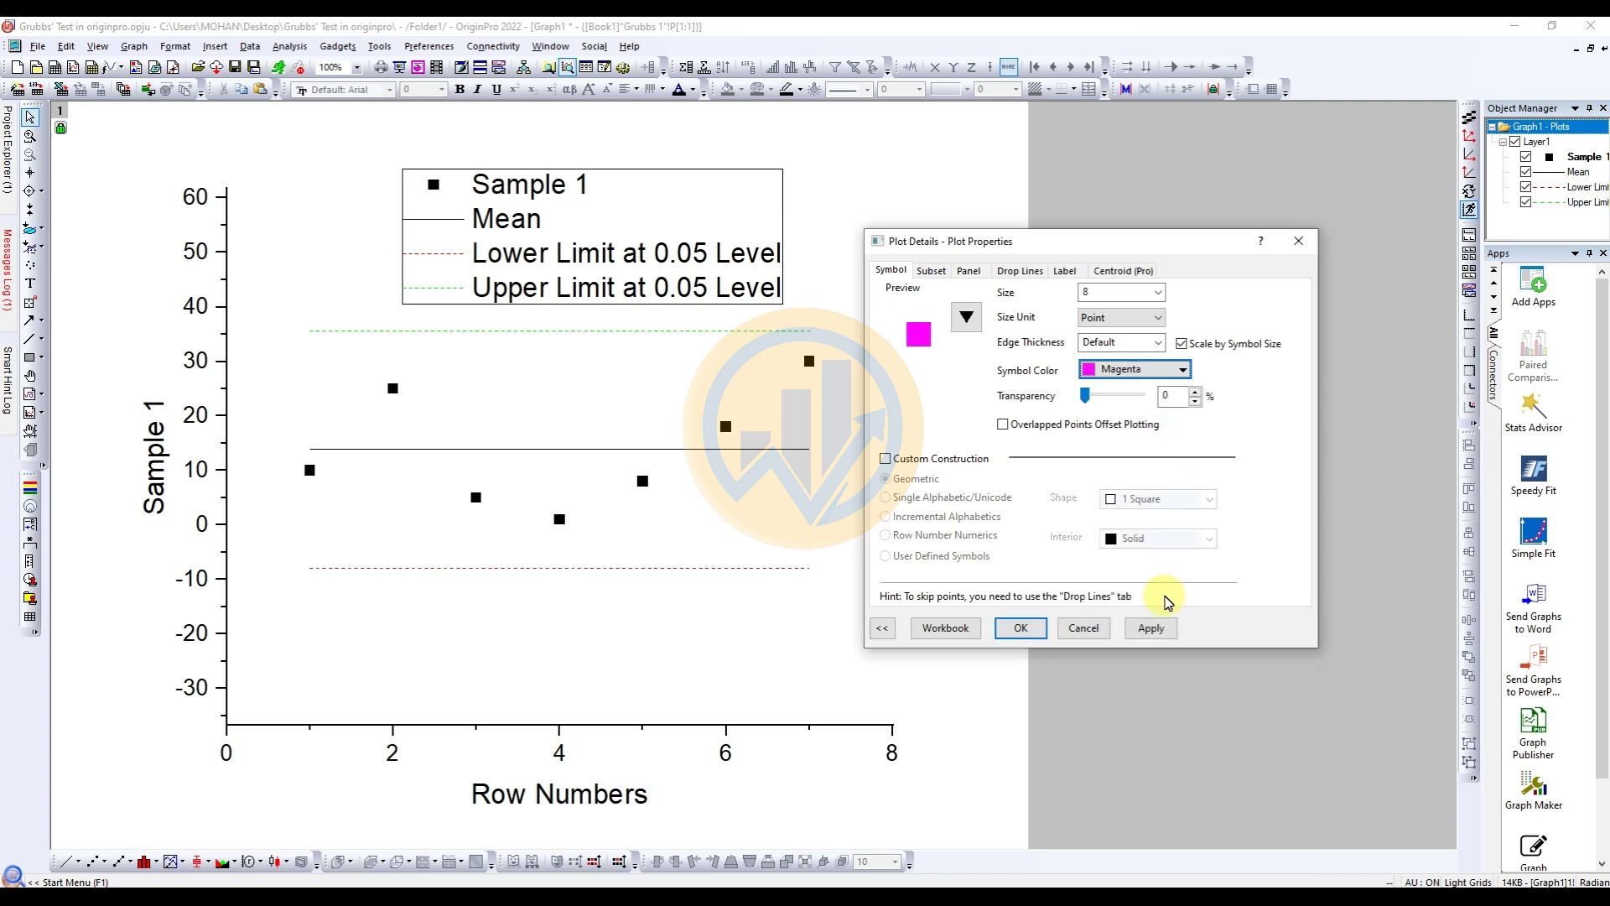
left_click(1150, 627)
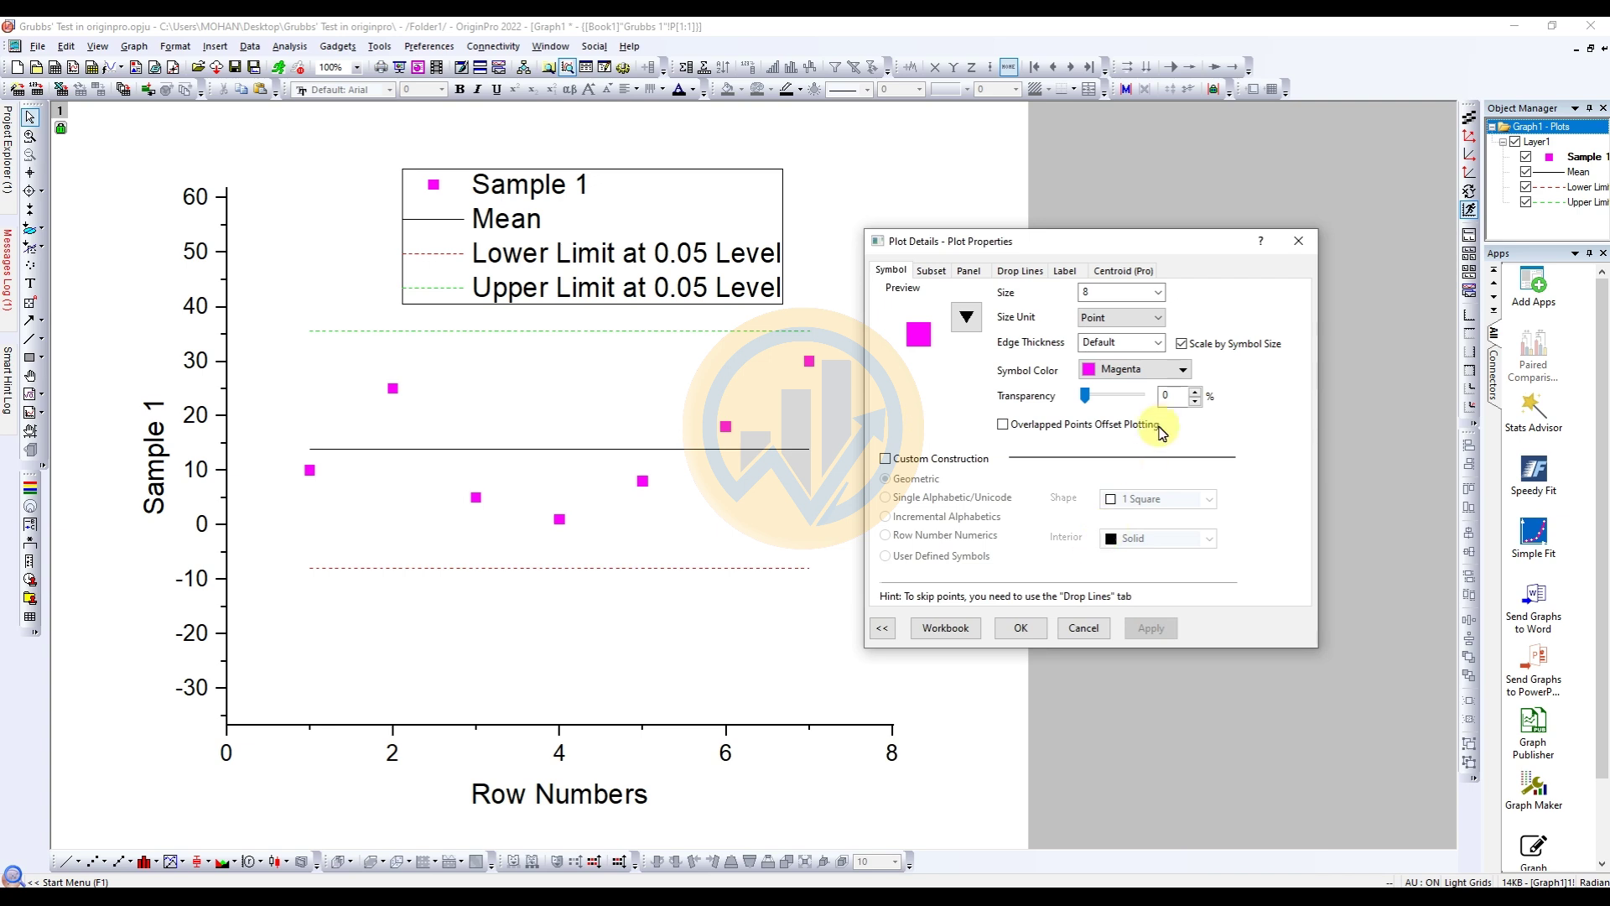
Change the symbol color of the Sample 1 data points to navy and apply it.
left_click(1184, 369)
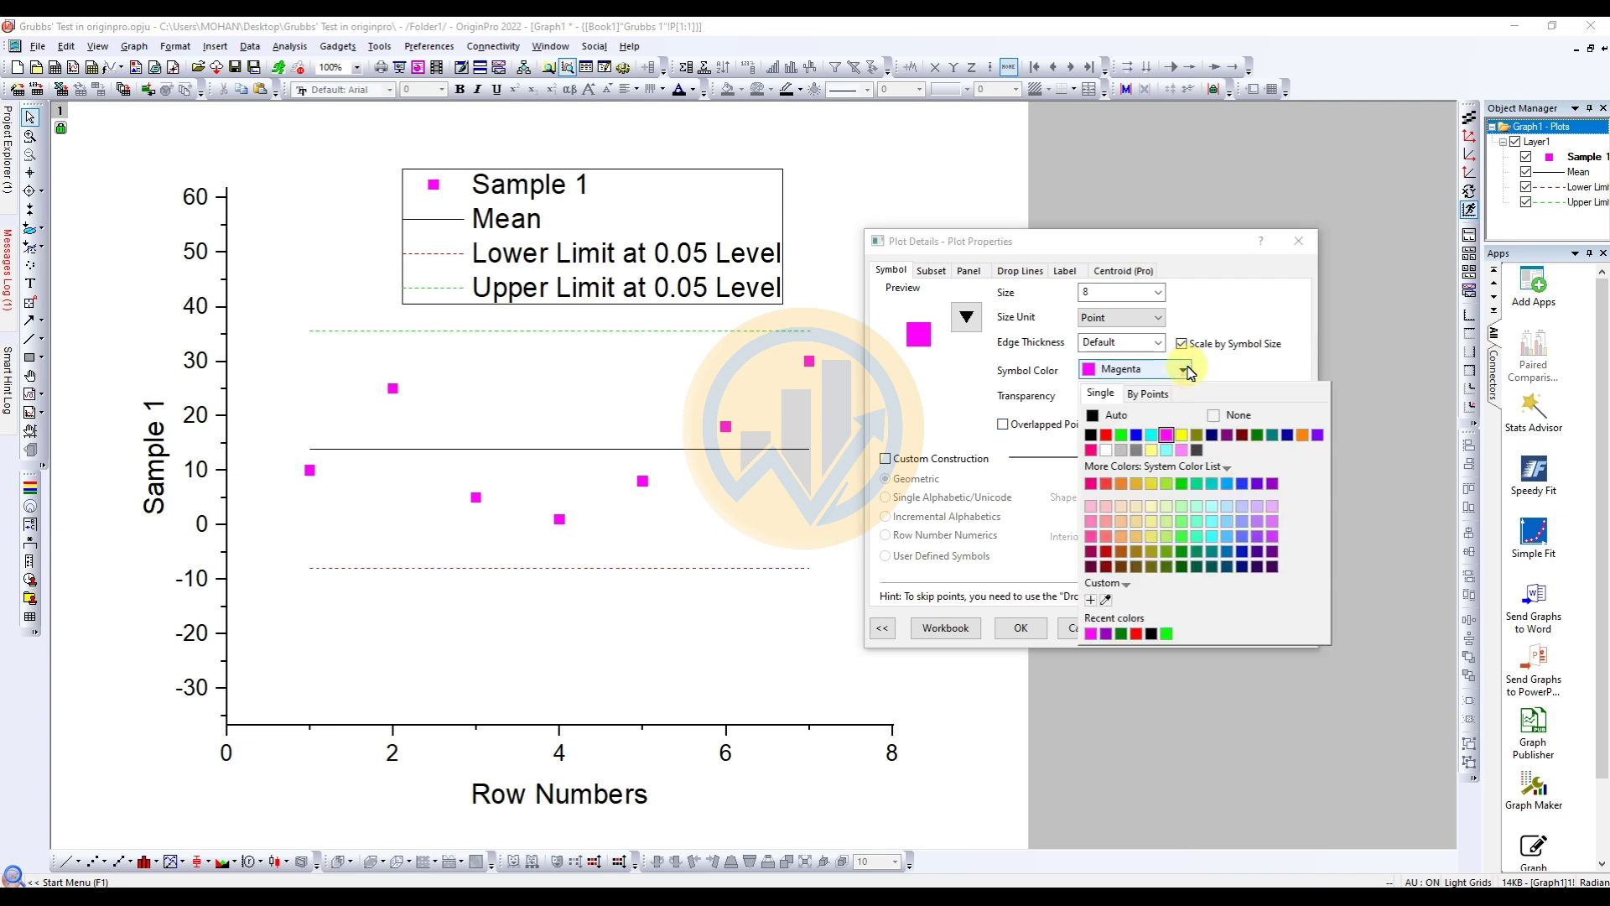
left_click(1213, 436)
left_click(1165, 637)
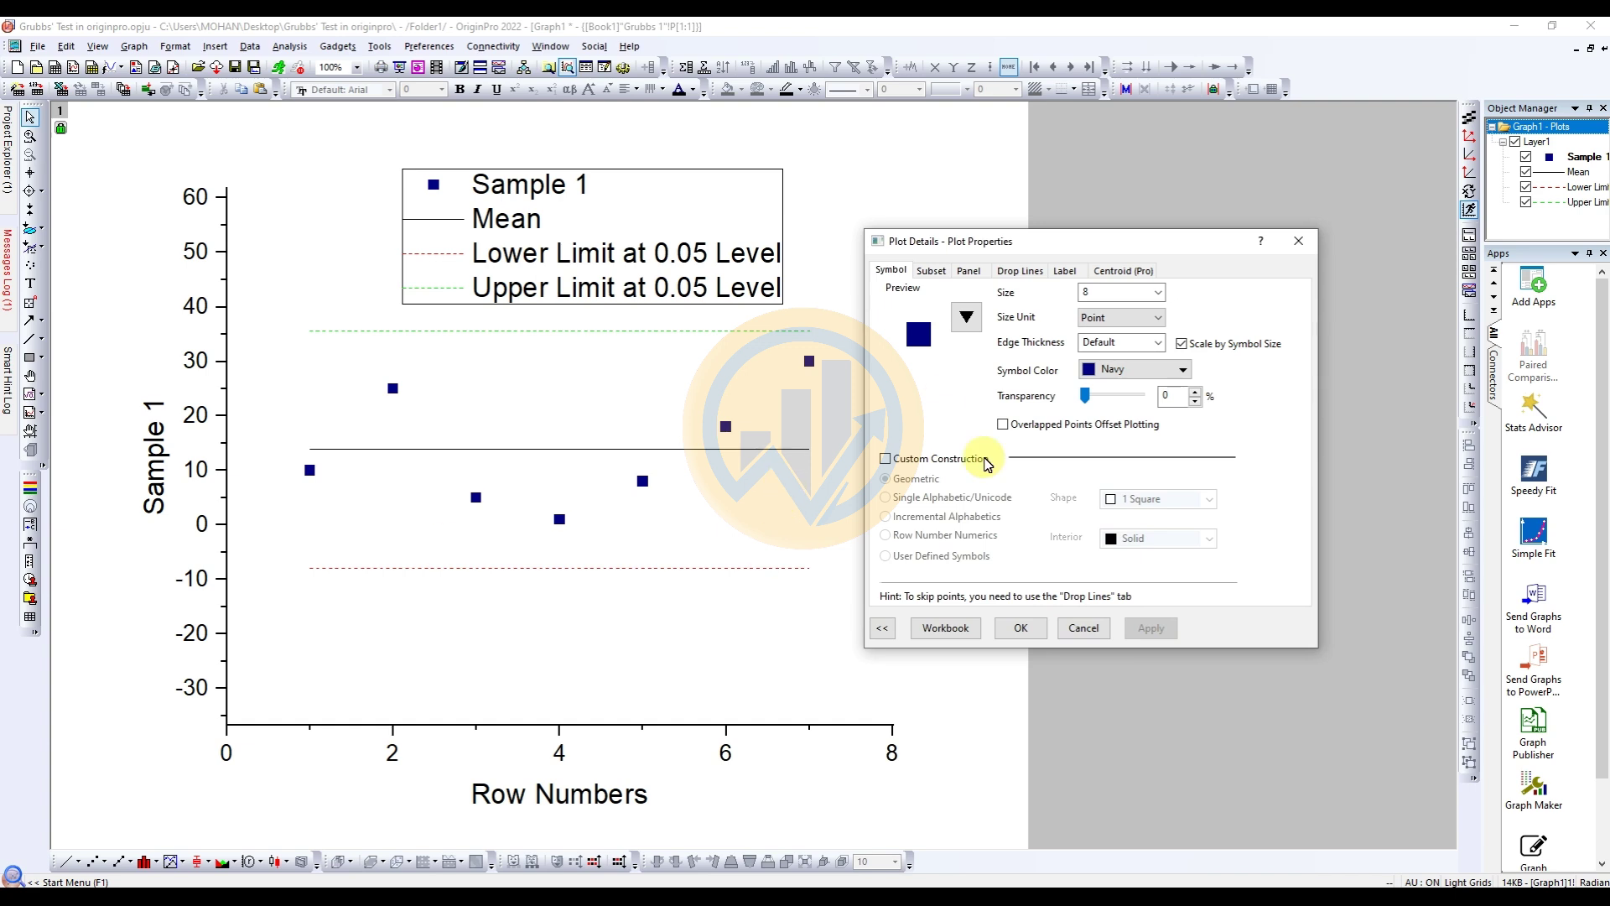
Try symbol transparencies of 29% and 77% on the Sample 1 points, and return the transparency to 0%.
left_click_drag(1083, 398, 1100, 397)
left_click(1148, 628)
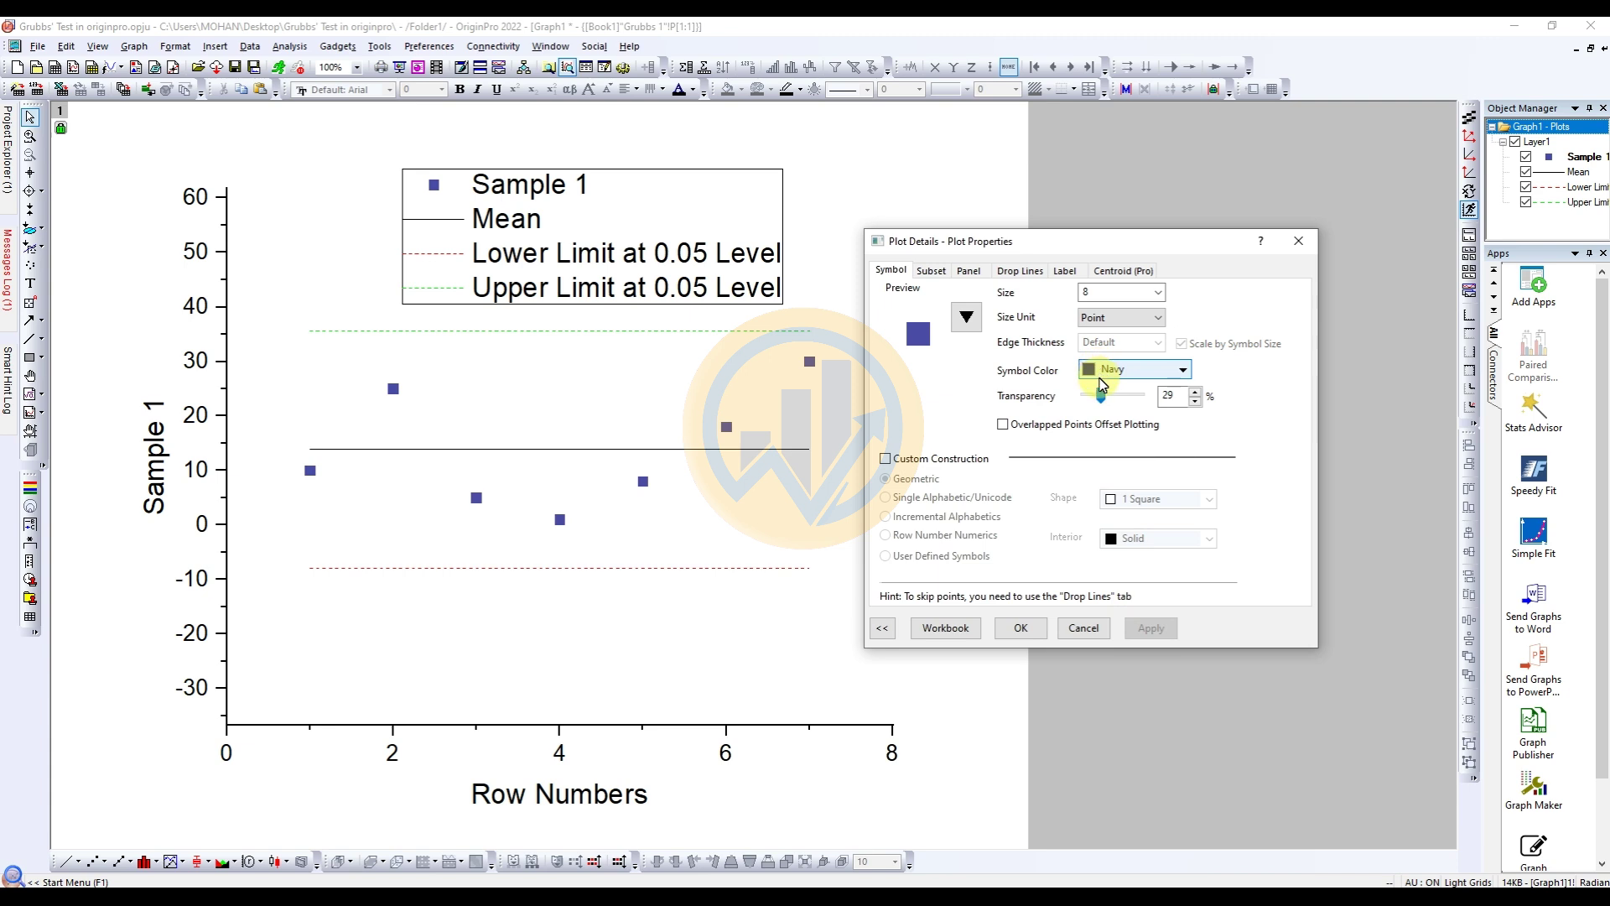
left_click_drag(1100, 396, 1128, 398)
left_click(1149, 628)
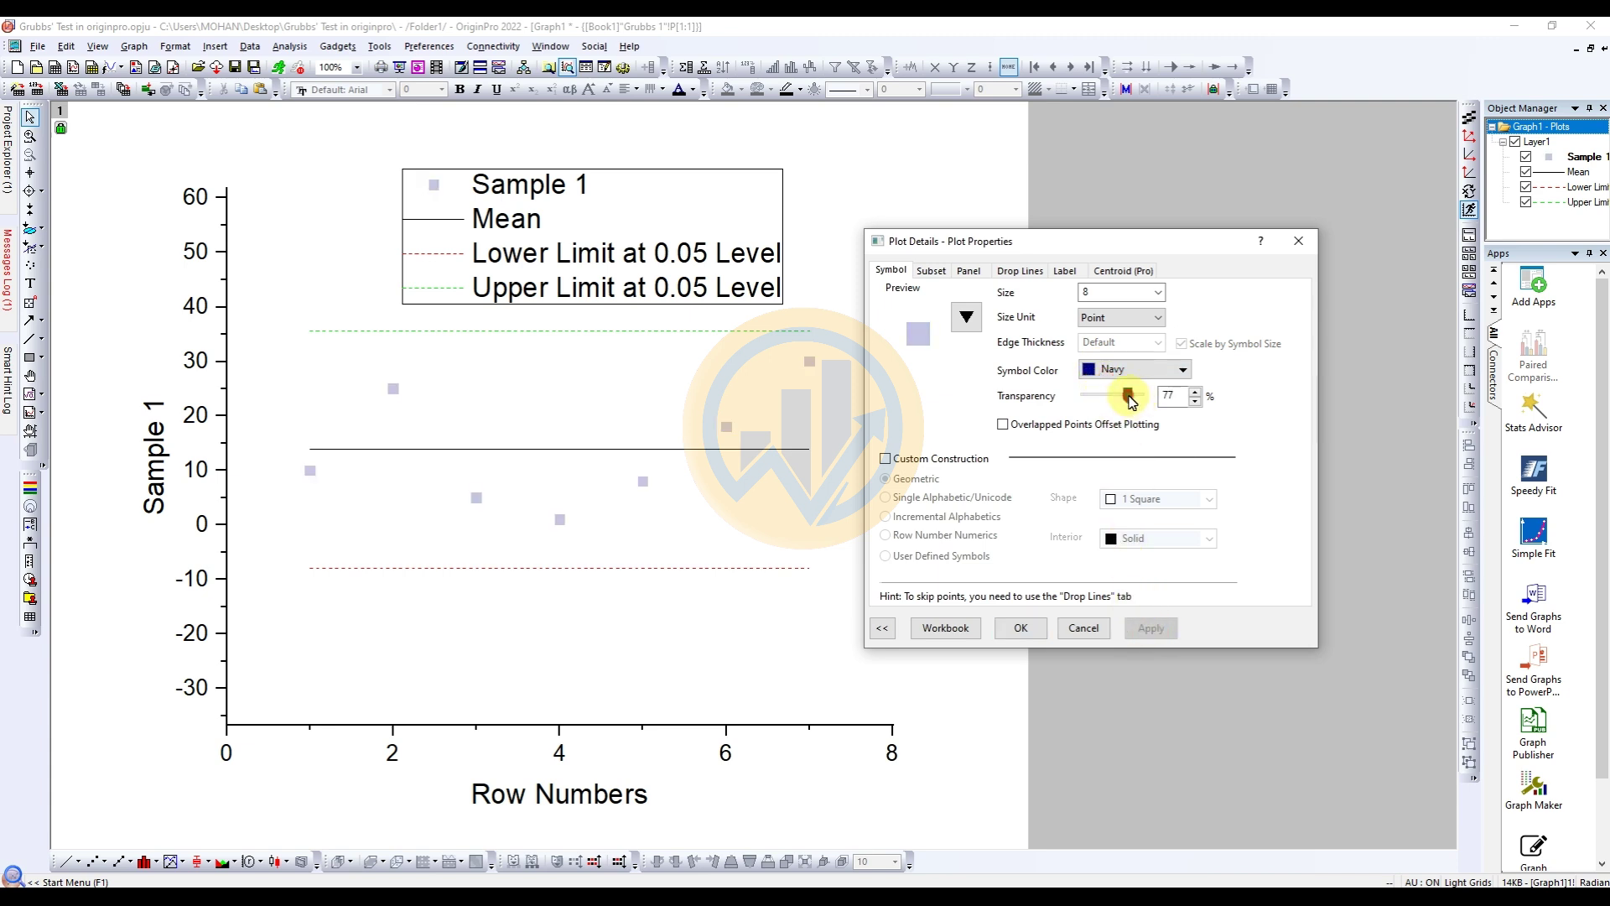
left_click_drag(1127, 398, 1011, 396)
left_click(1150, 630)
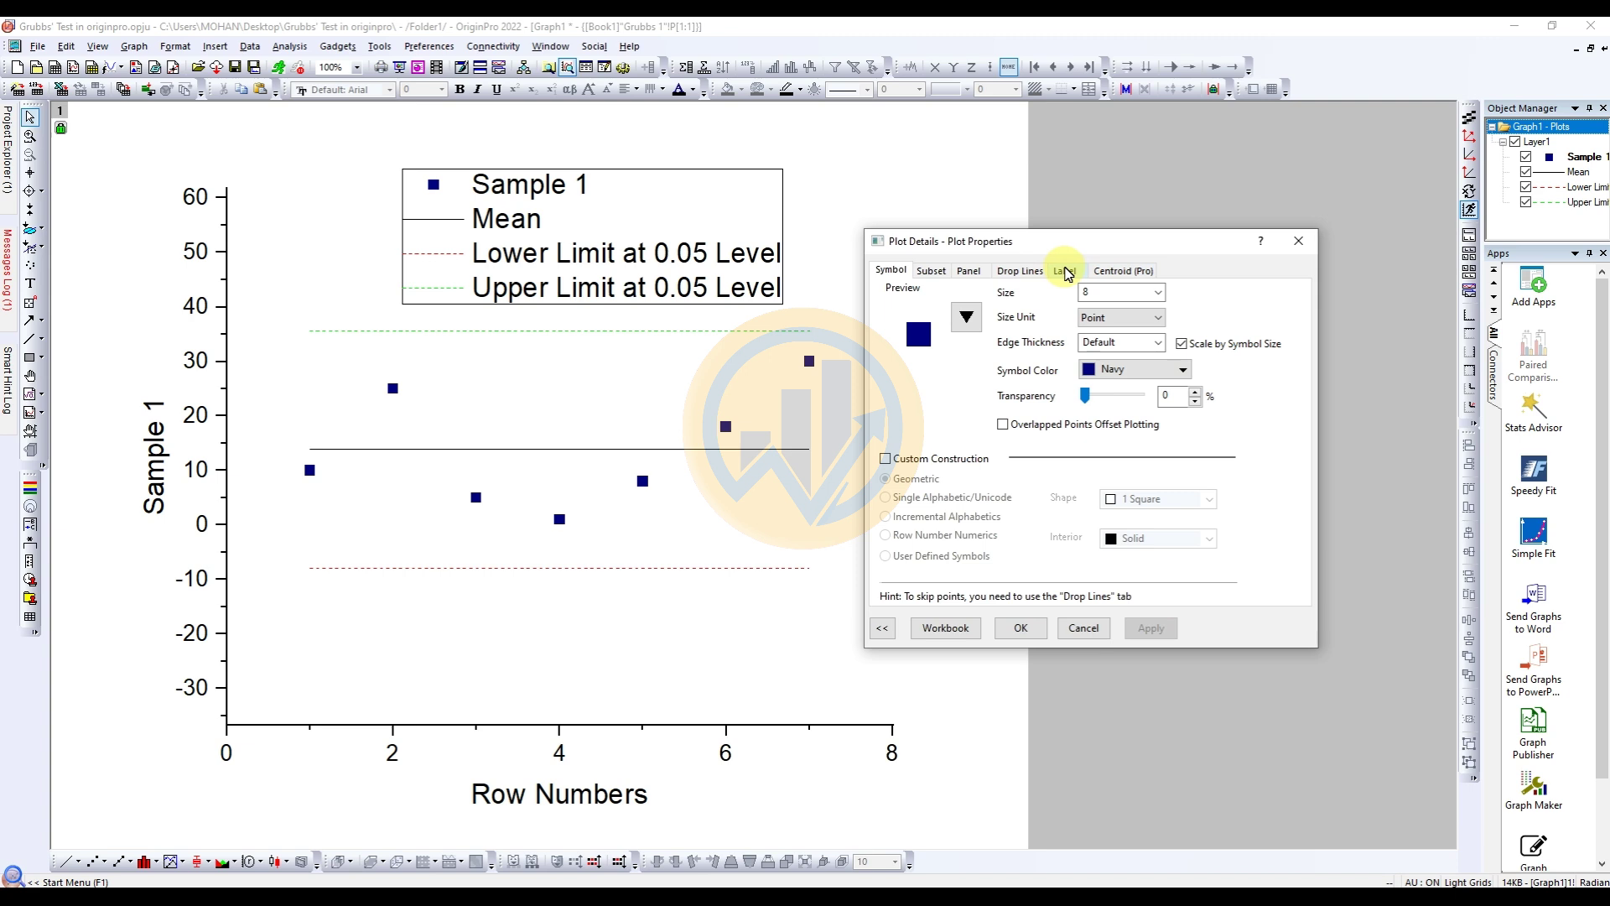
Enable data labels on the Sample 1 points and apply them to the graph.
left_click(1065, 271)
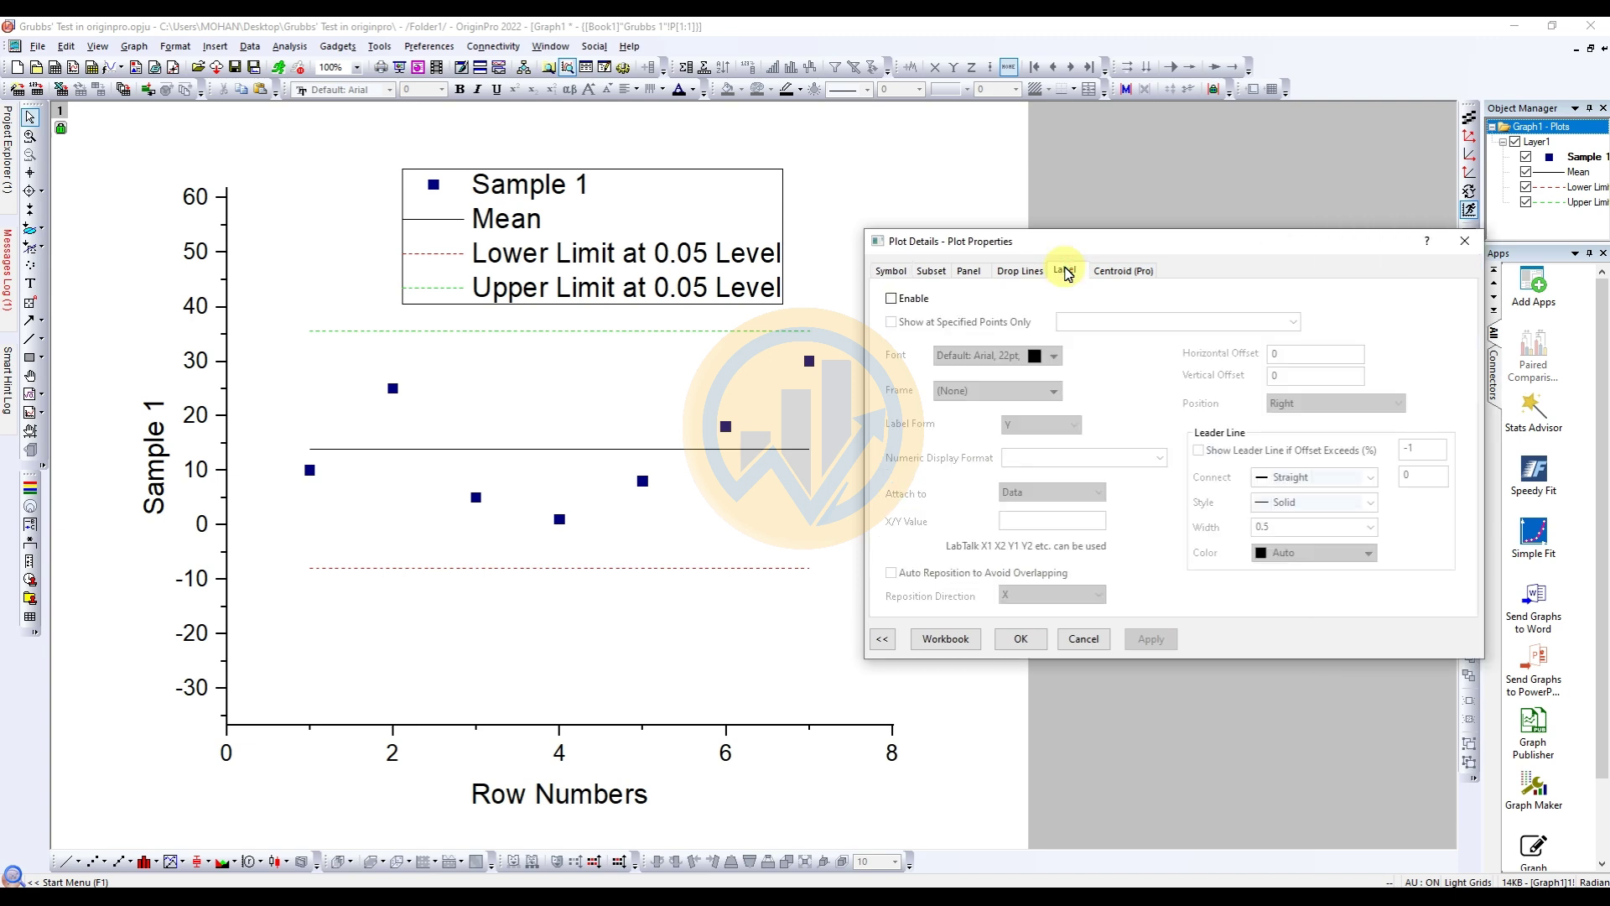
left_click(893, 300)
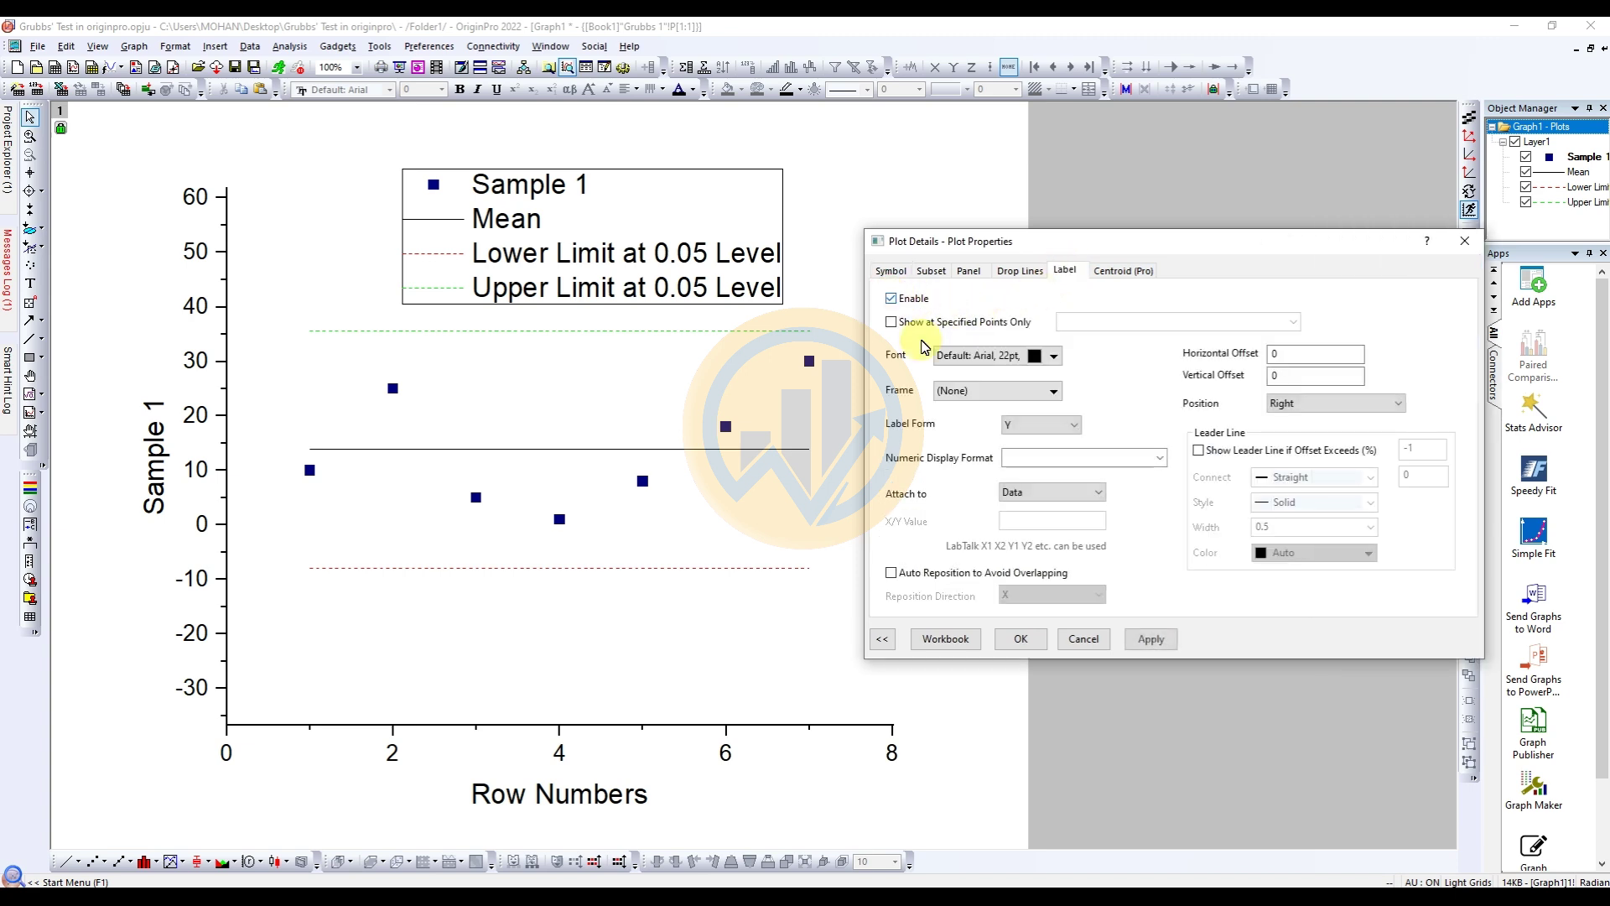
left_click(1149, 639)
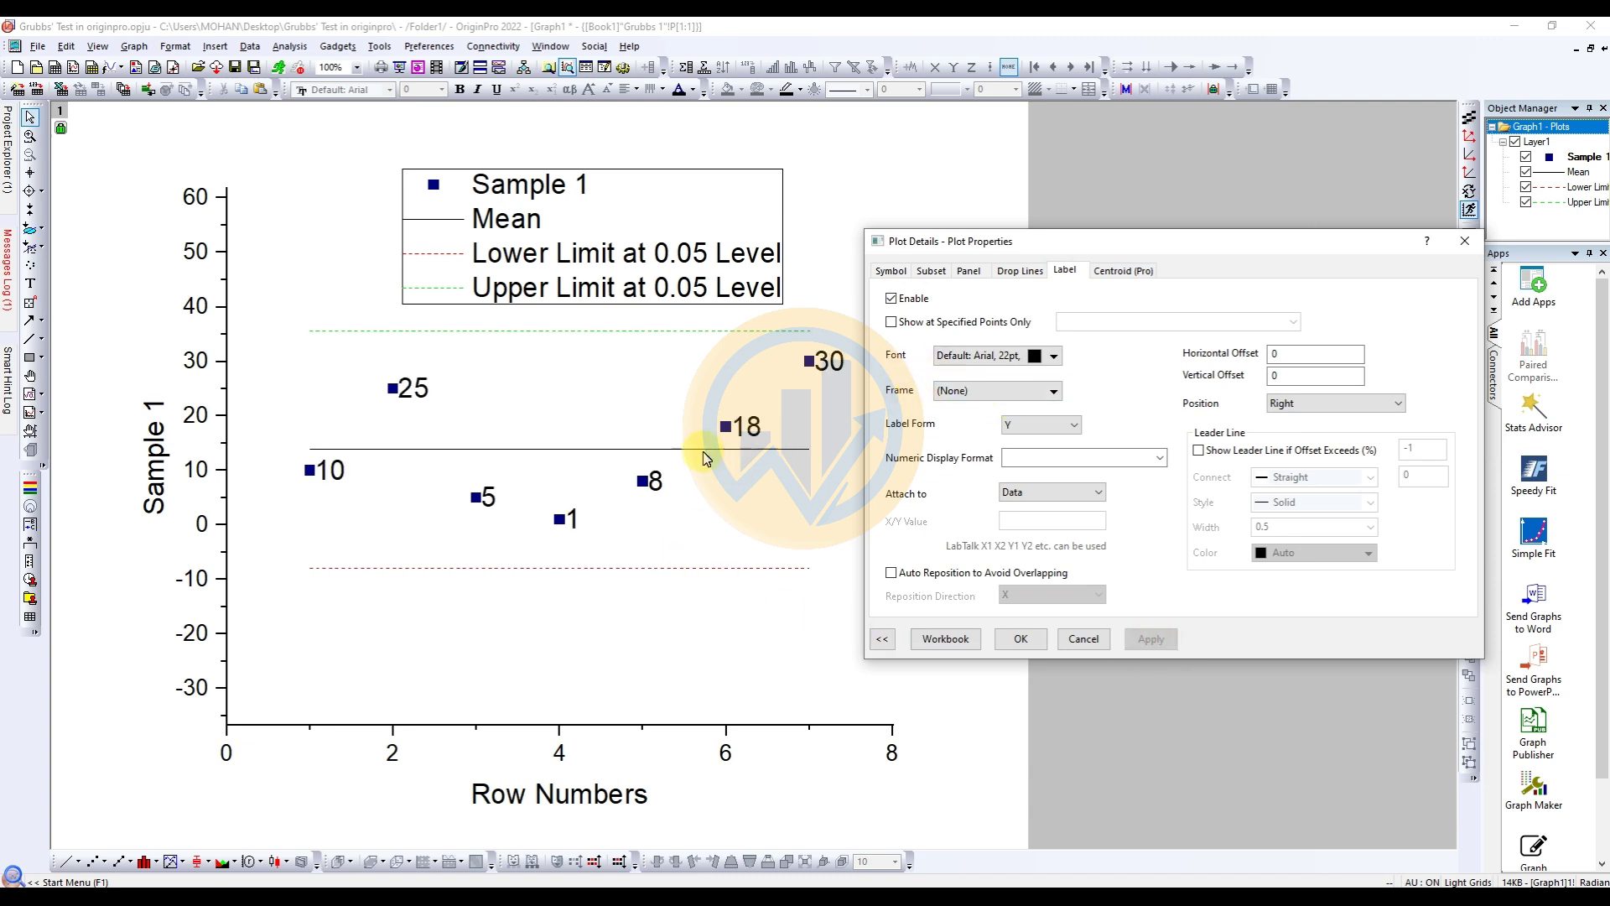
Label the Sample 1 points from the Species Name column and turn on automatic repositioning to avoid overlapping.
left_click(1048, 425)
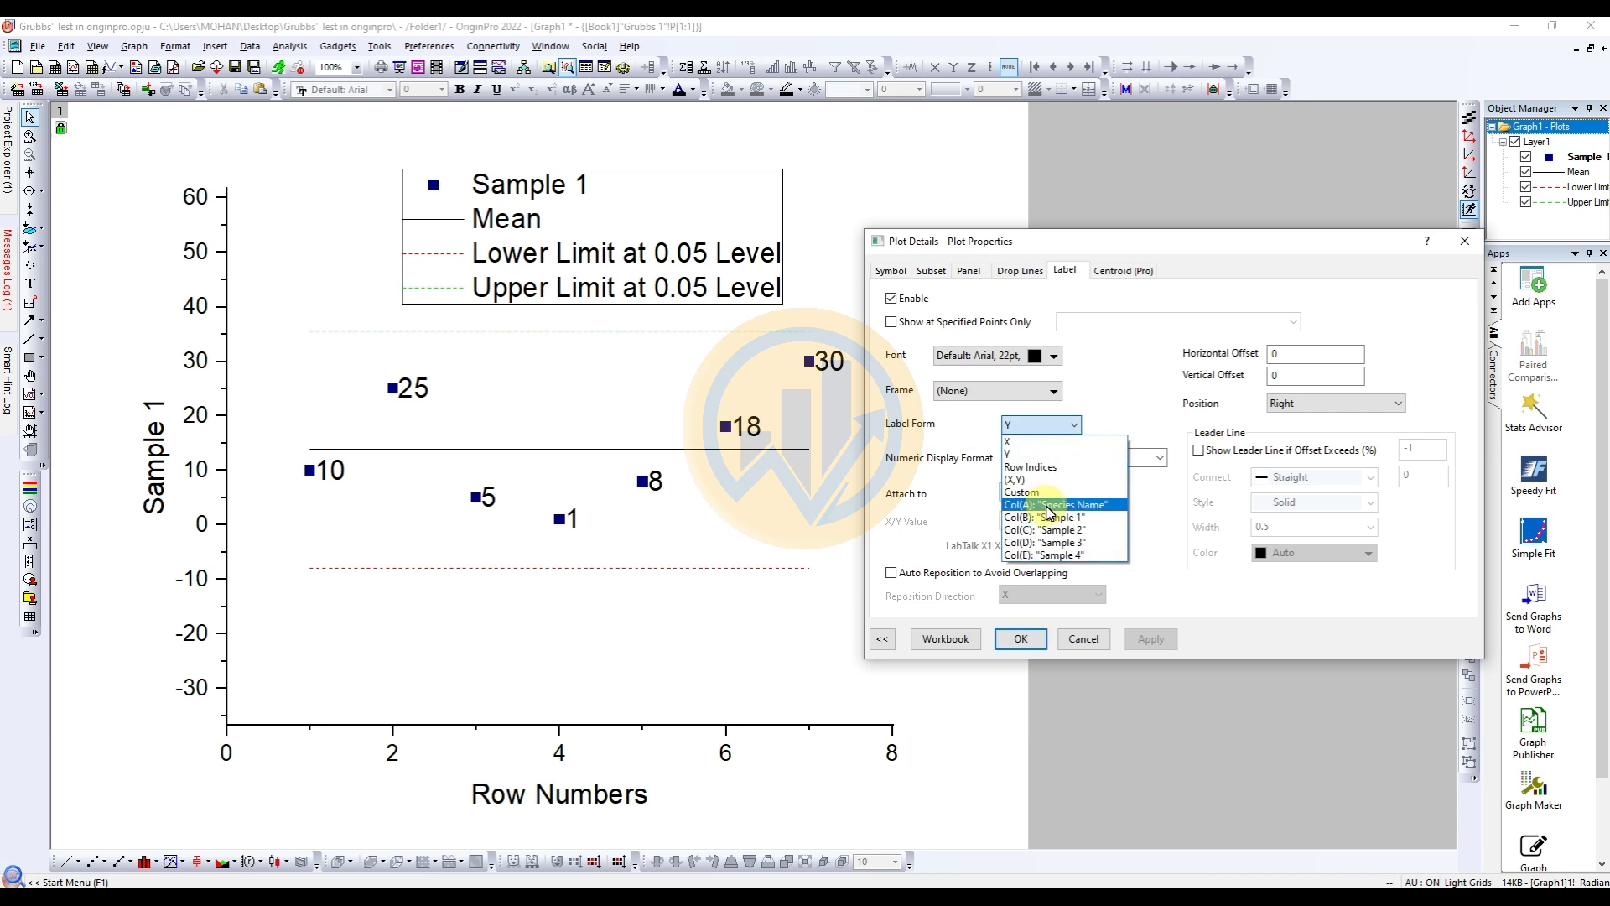
left_click(1048, 506)
left_click(1151, 639)
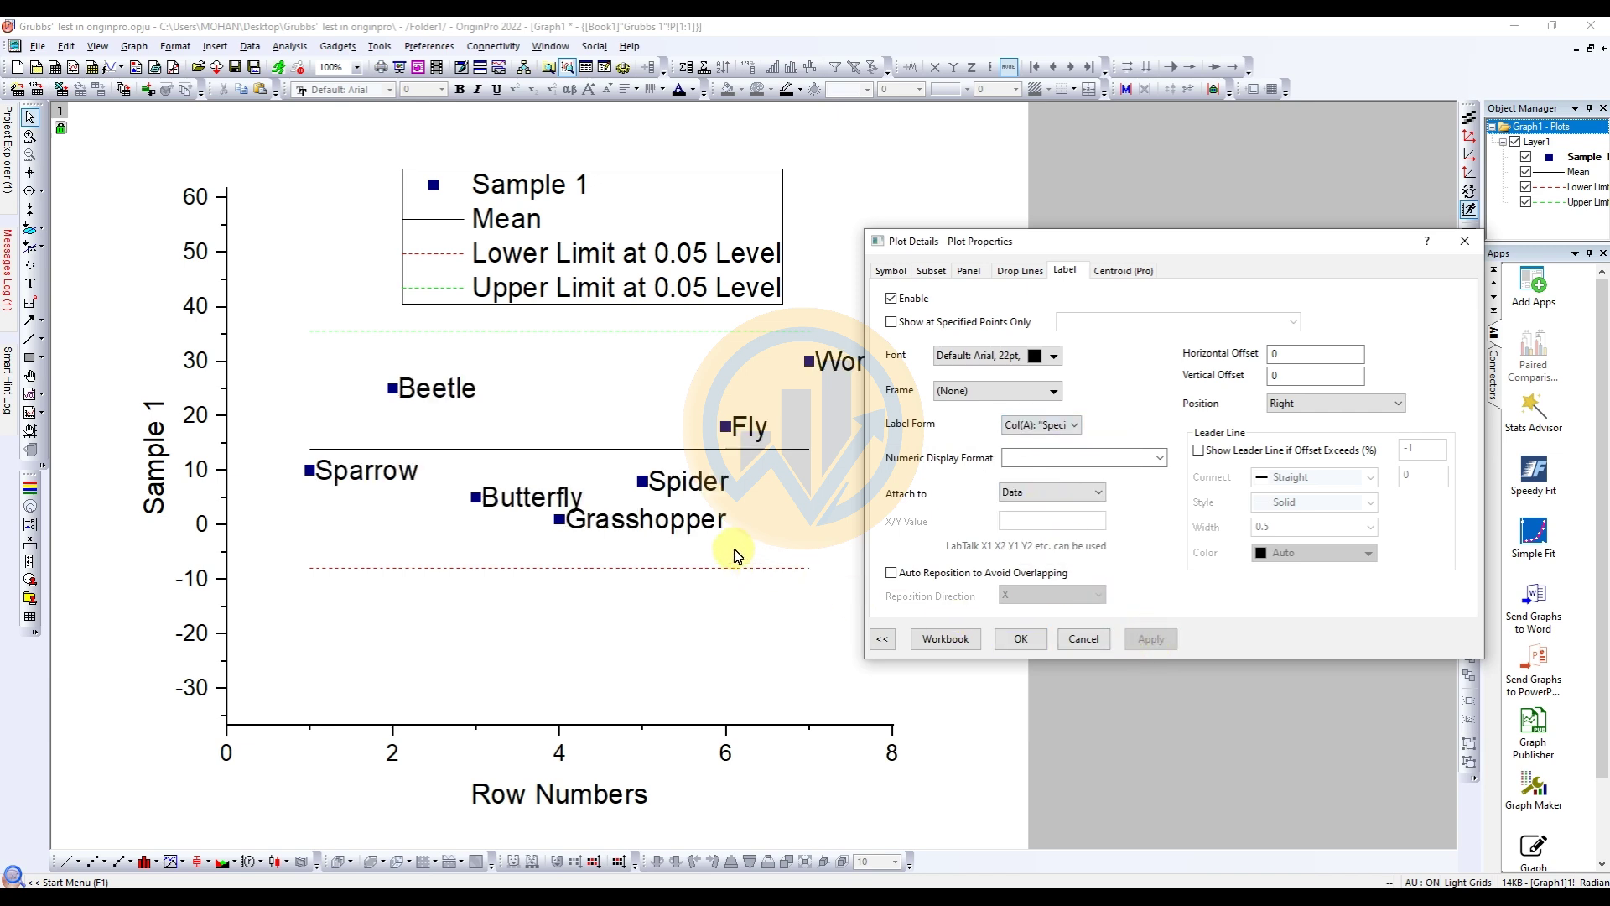
left_click(892, 574)
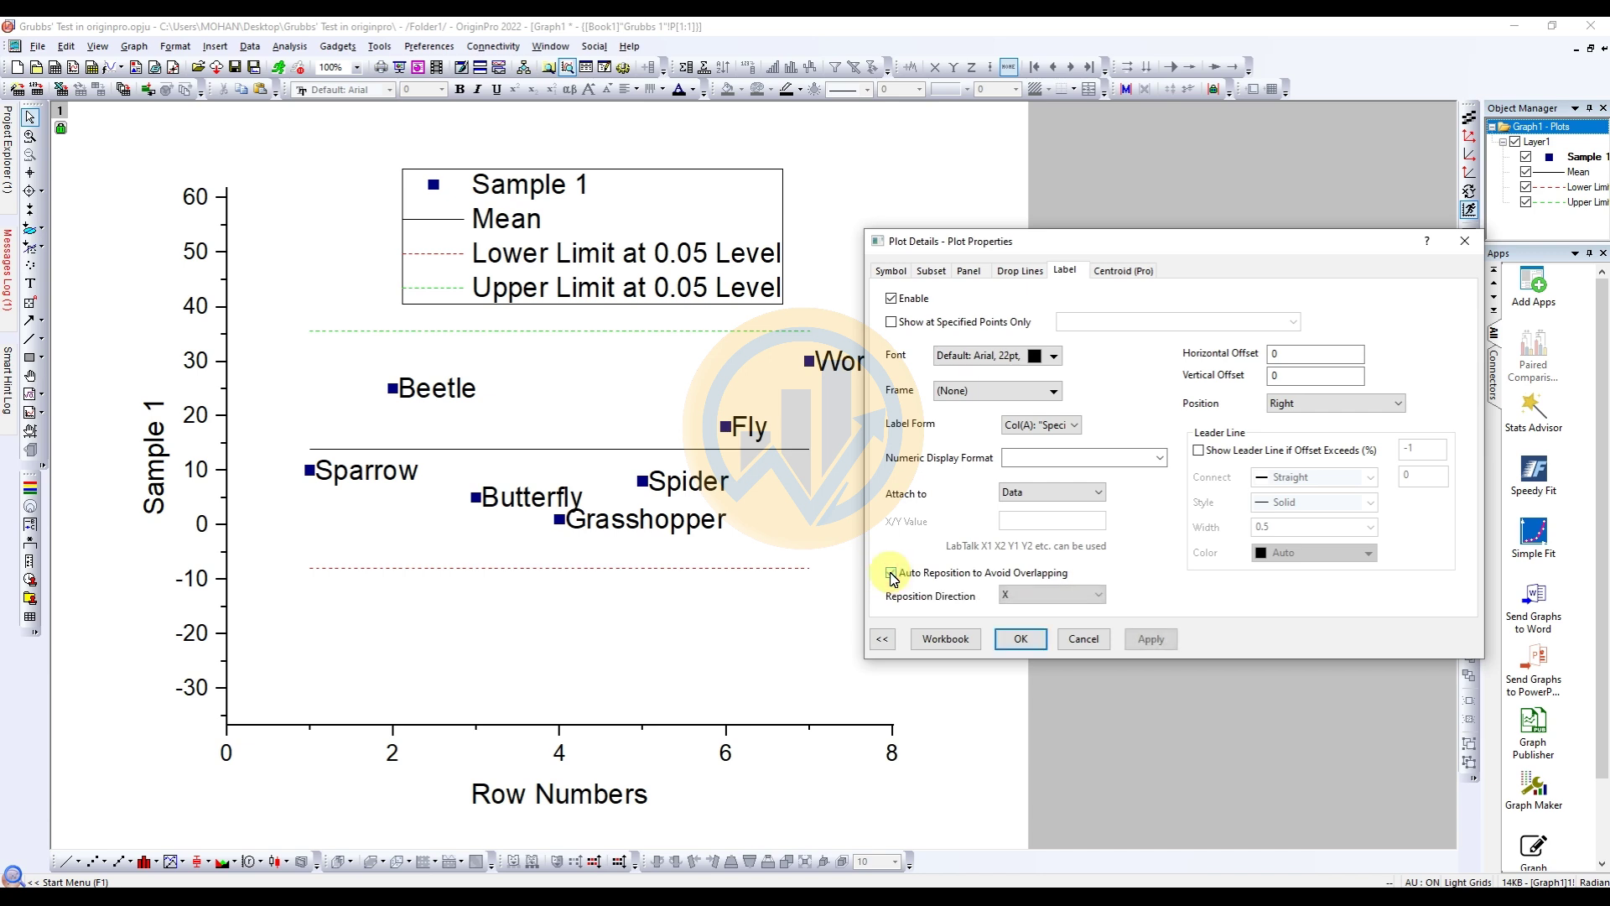
left_click(1155, 640)
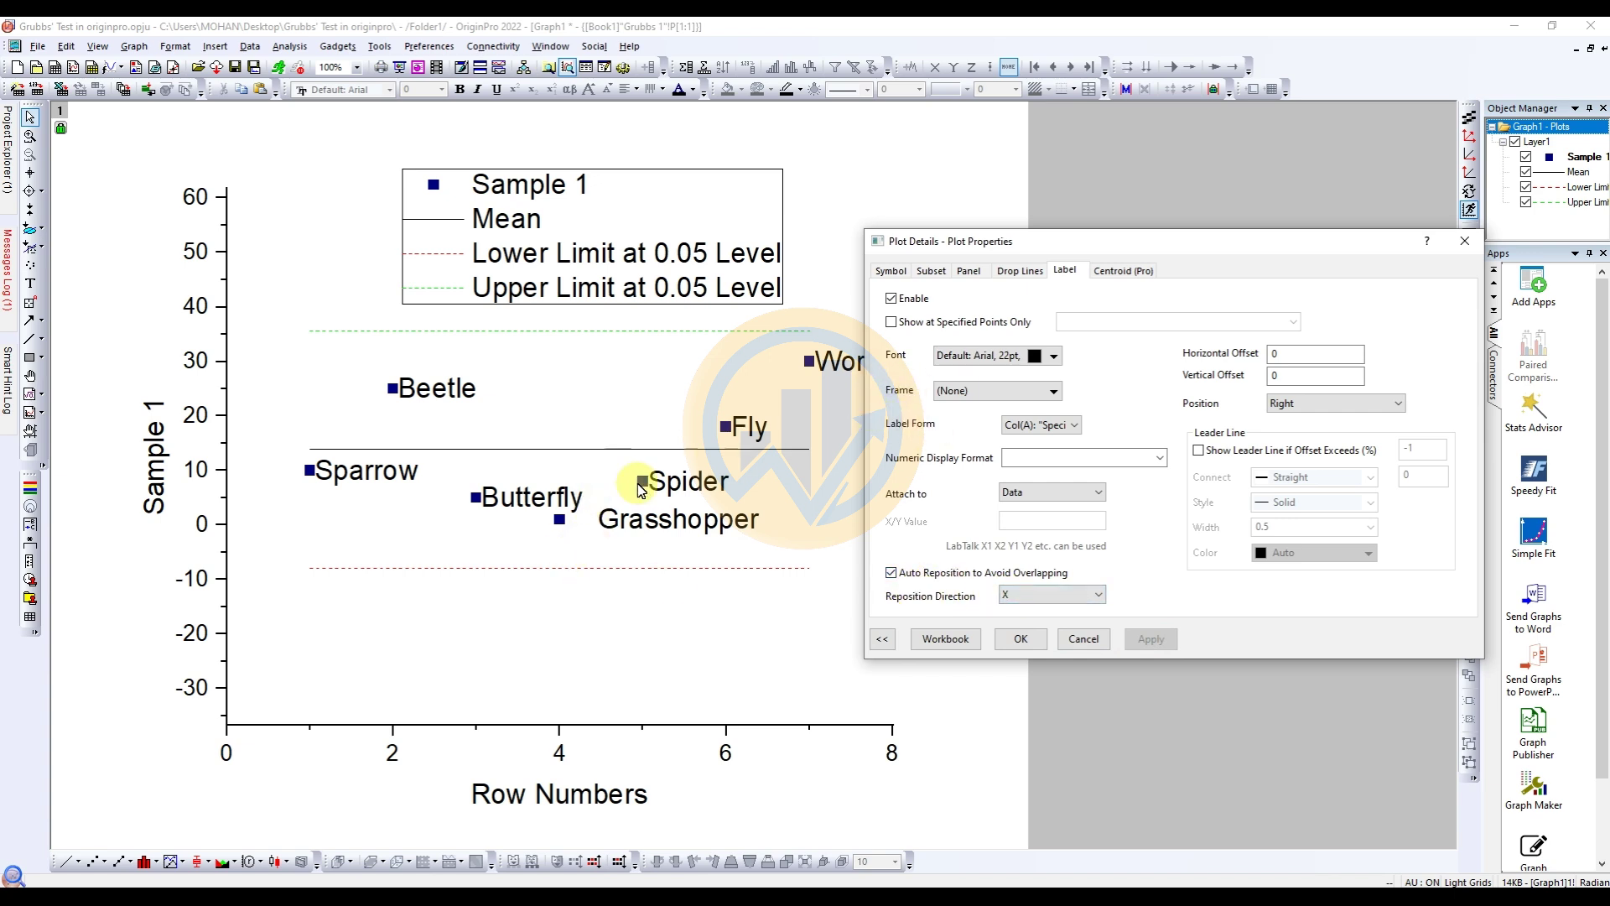
Set the font of the Sample 1 point labels to Times New Roman, 12 pt, and apply it.
left_click(994, 357)
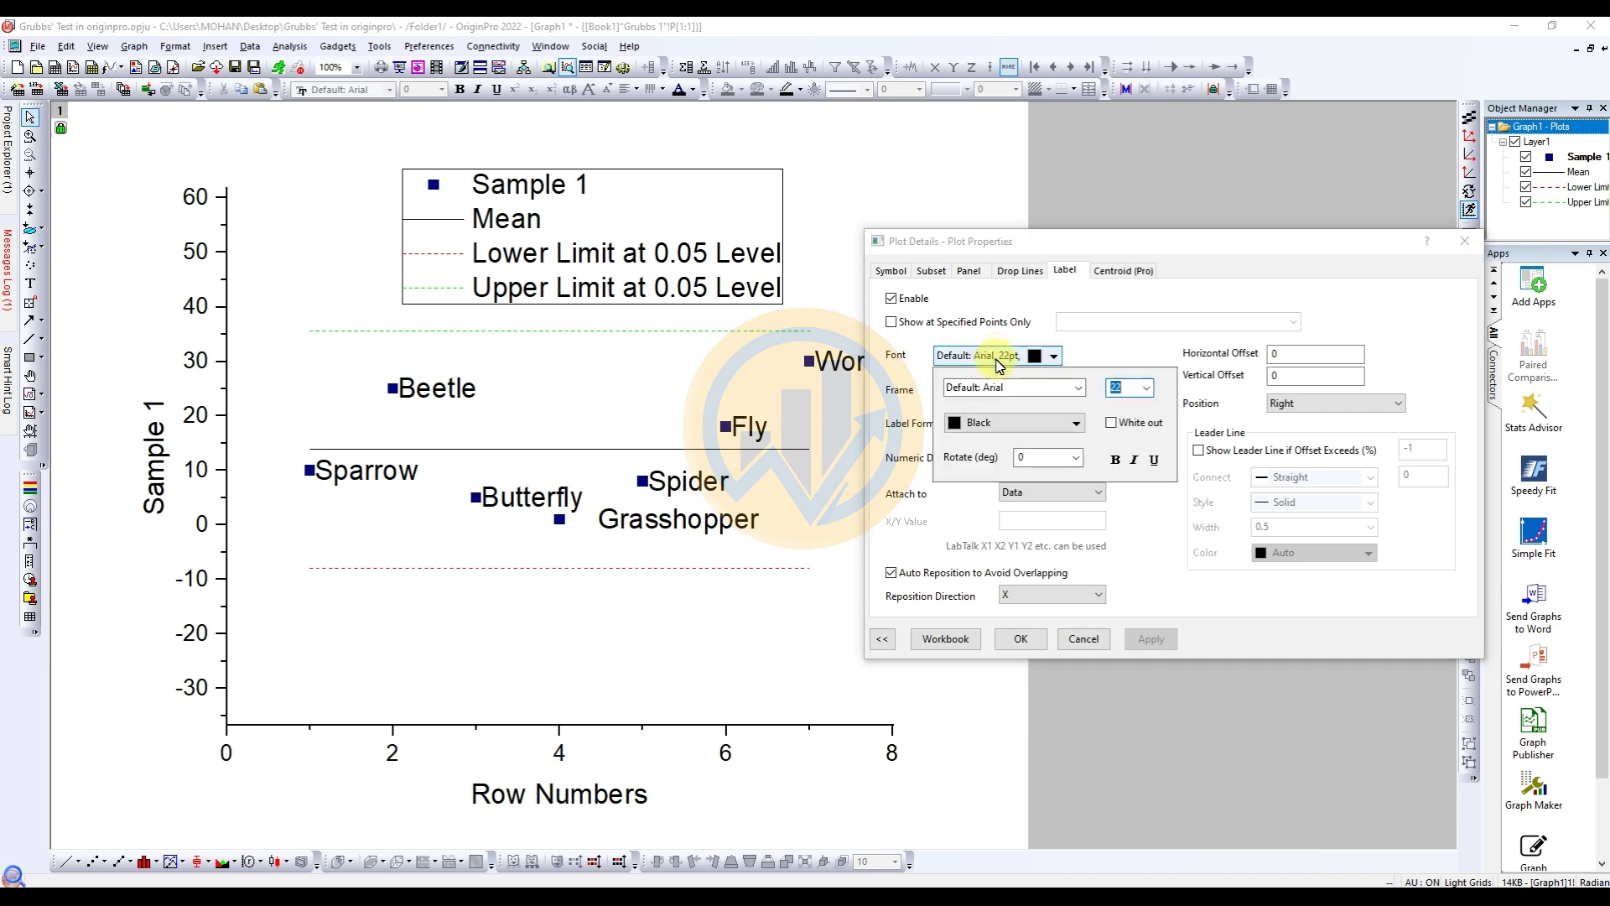
left_click(1078, 387)
scroll(1033, 472, "up", 1)
left_click(1010, 415)
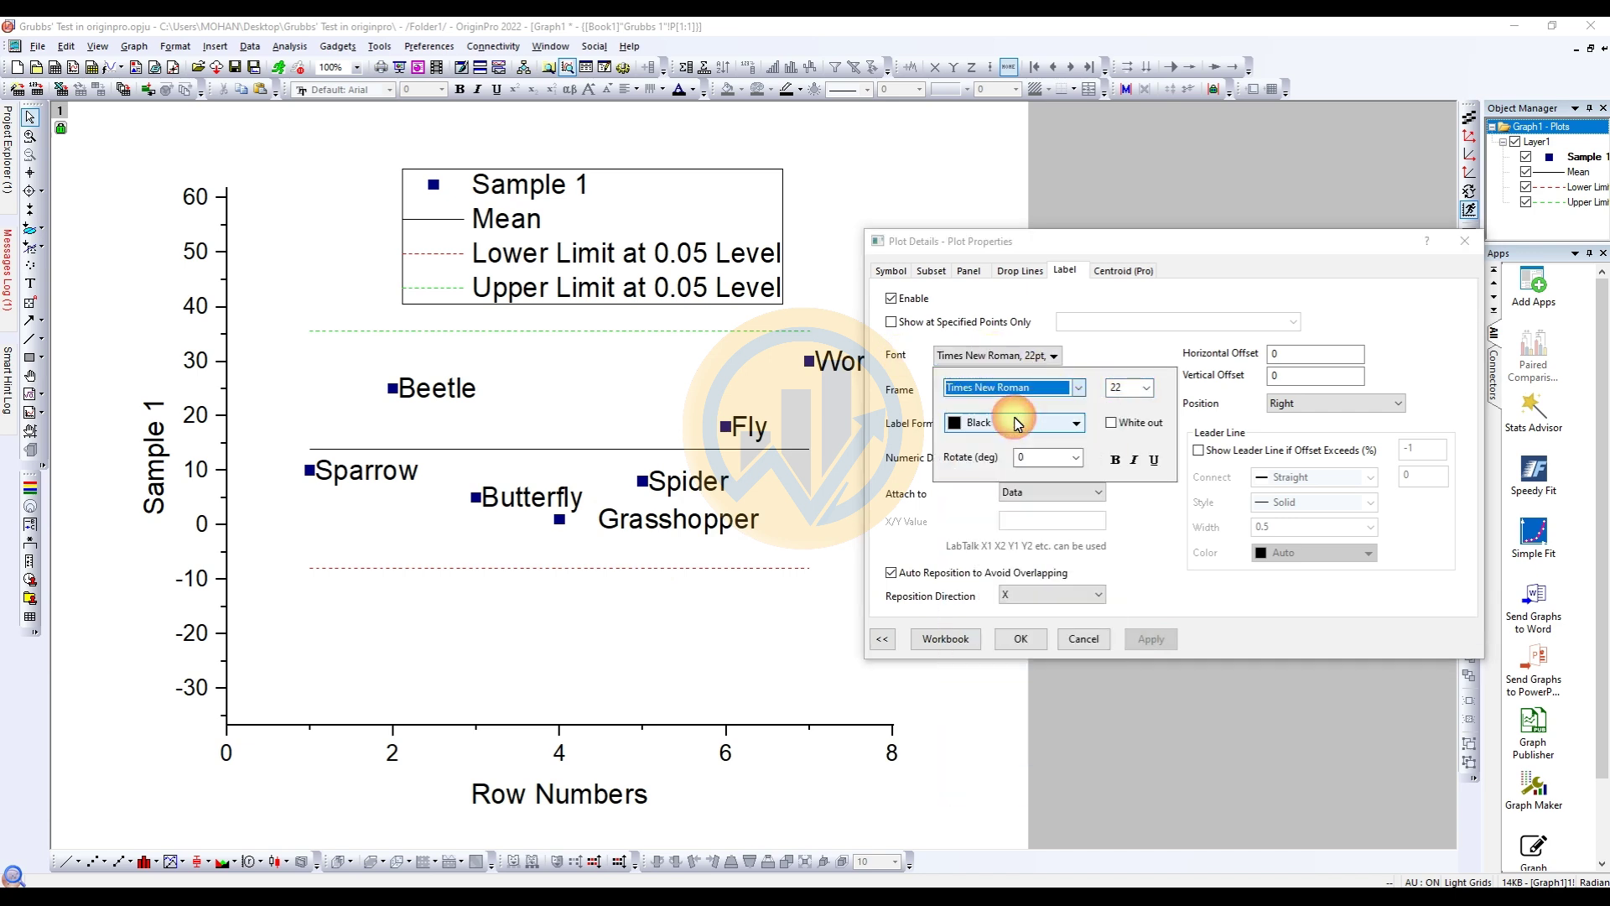
left_click(1148, 388)
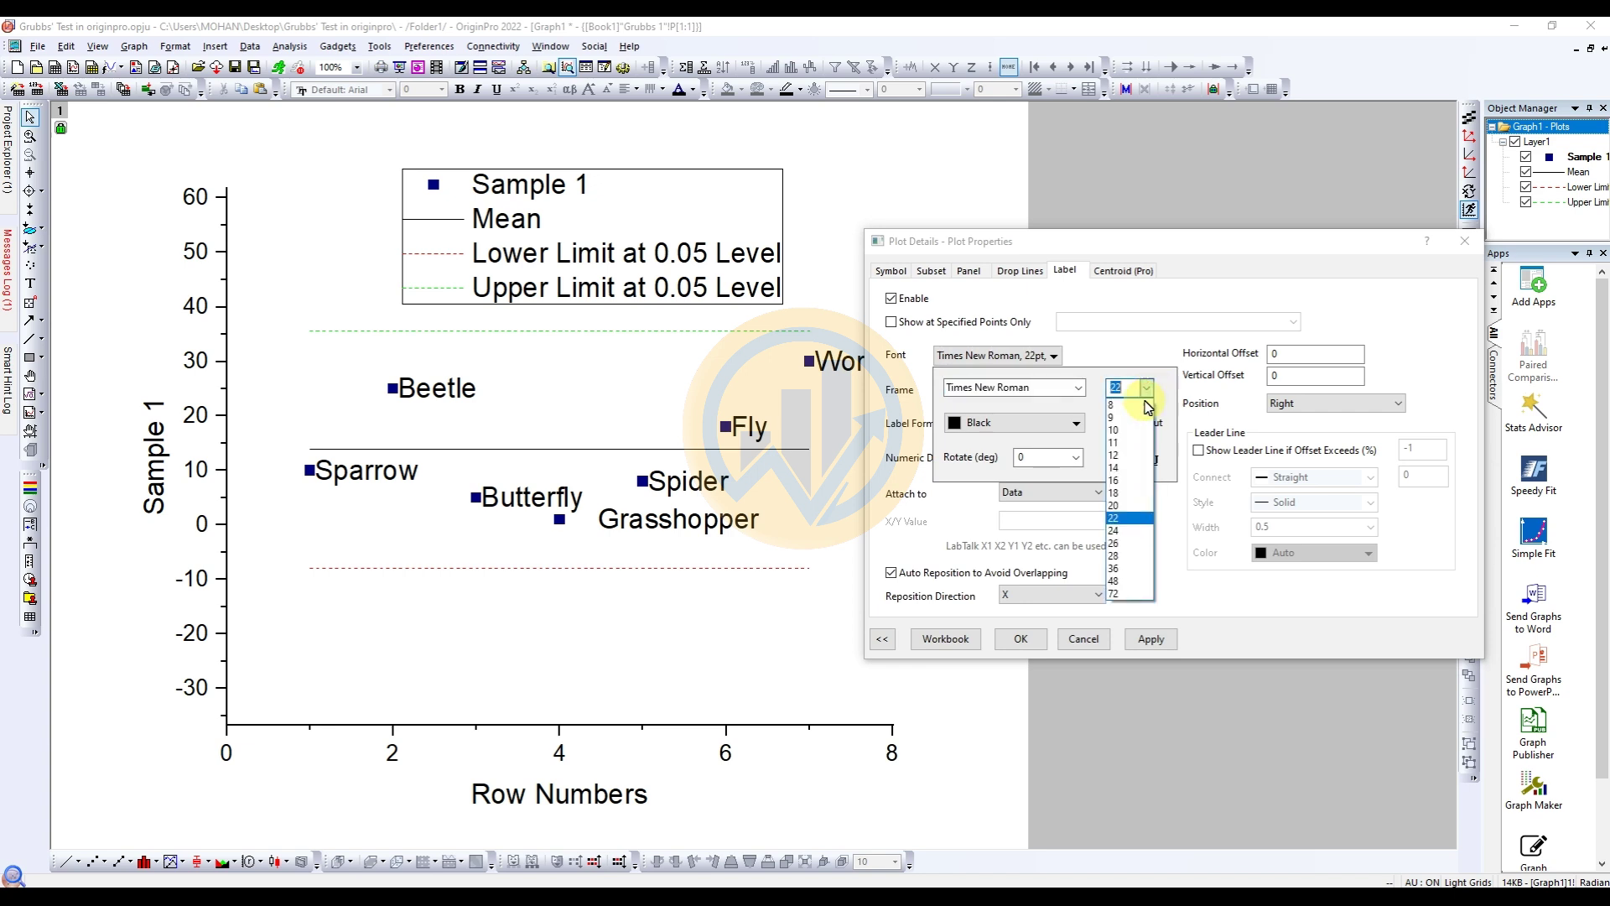
left_click(1117, 456)
left_click(1153, 639)
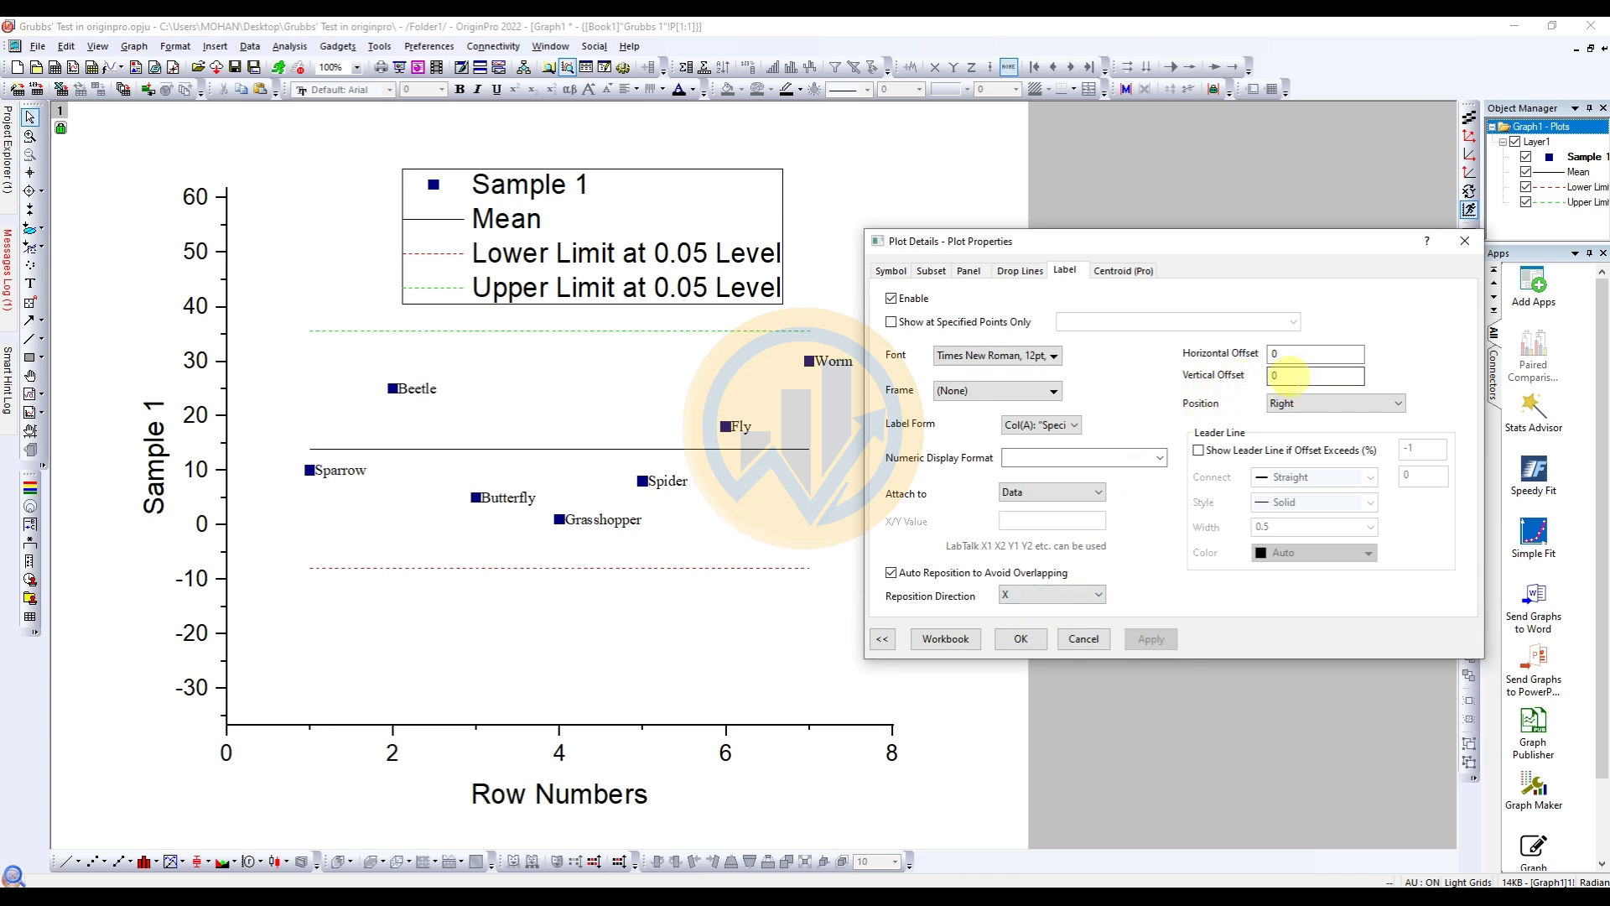
Try a horizontal offset of 20 for the Sample 1 point labels.
double_click(1285, 356)
type("20")
left_click(1143, 640)
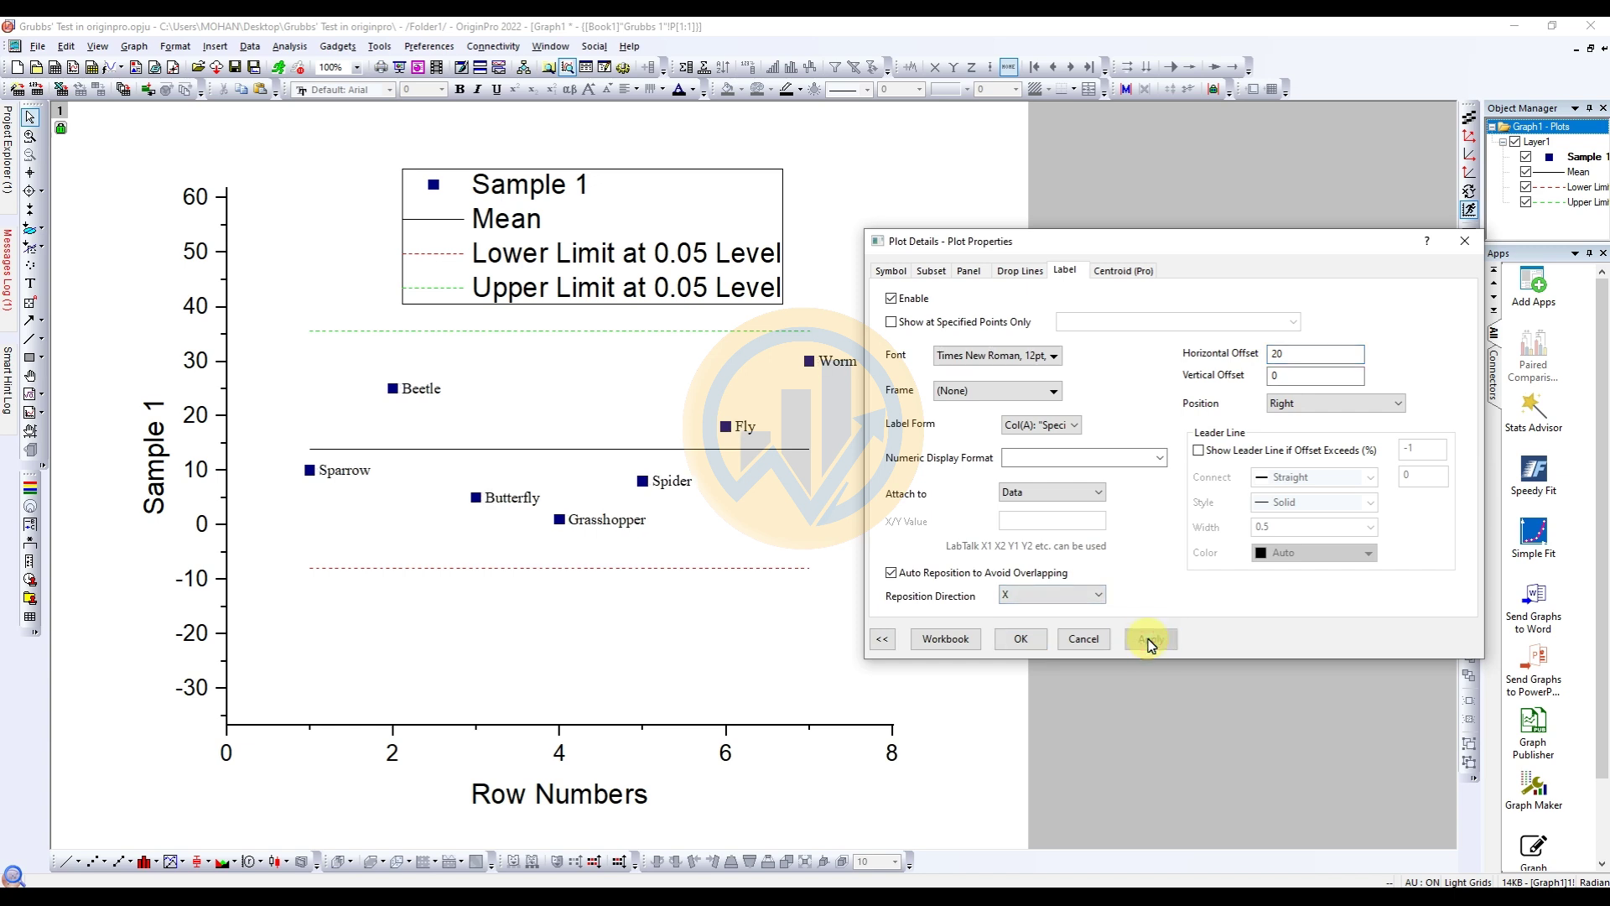
Set the horizontal offset of the Sample 1 point labels to 40 and accept the plot settings.
left_click_drag(1307, 361, 1237, 365)
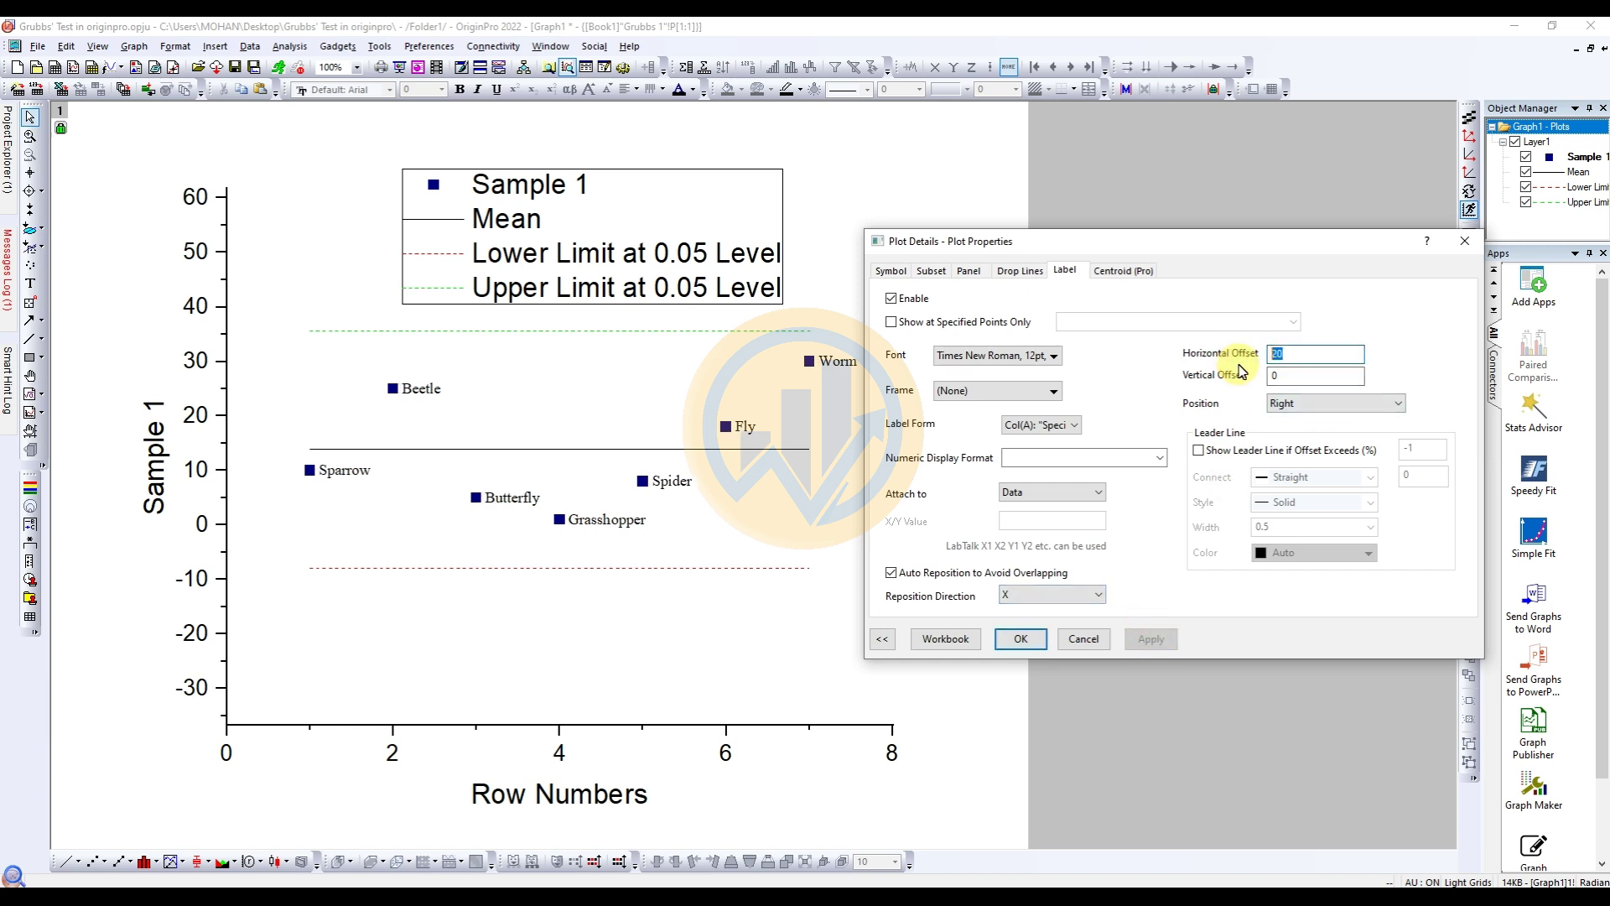
type("40")
left_click(1149, 639)
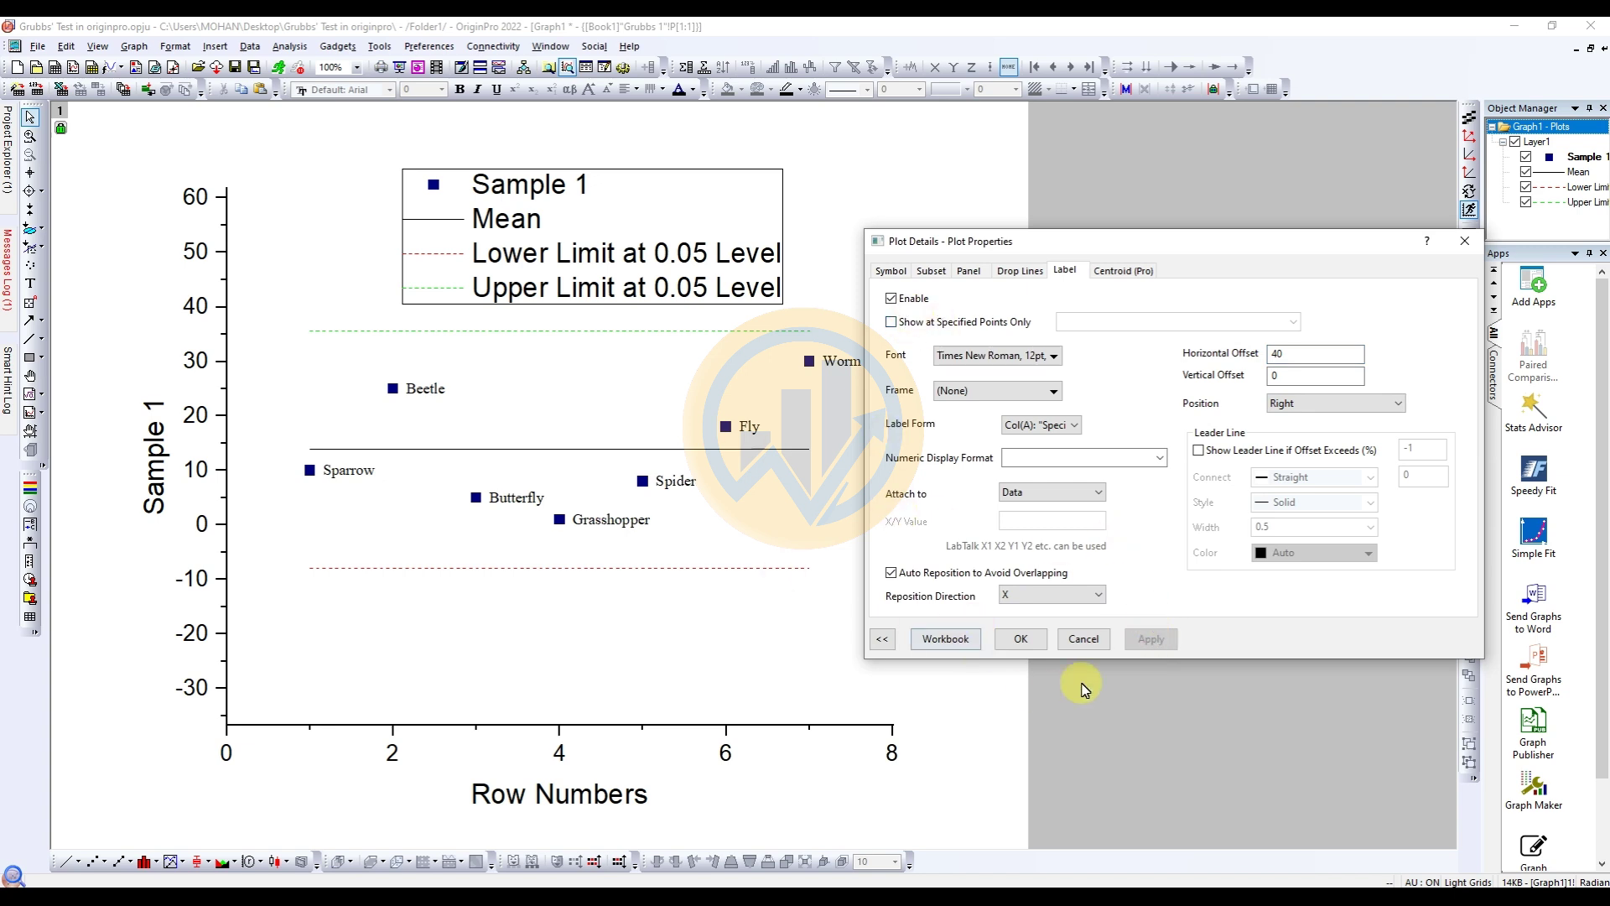
left_click(1021, 639)
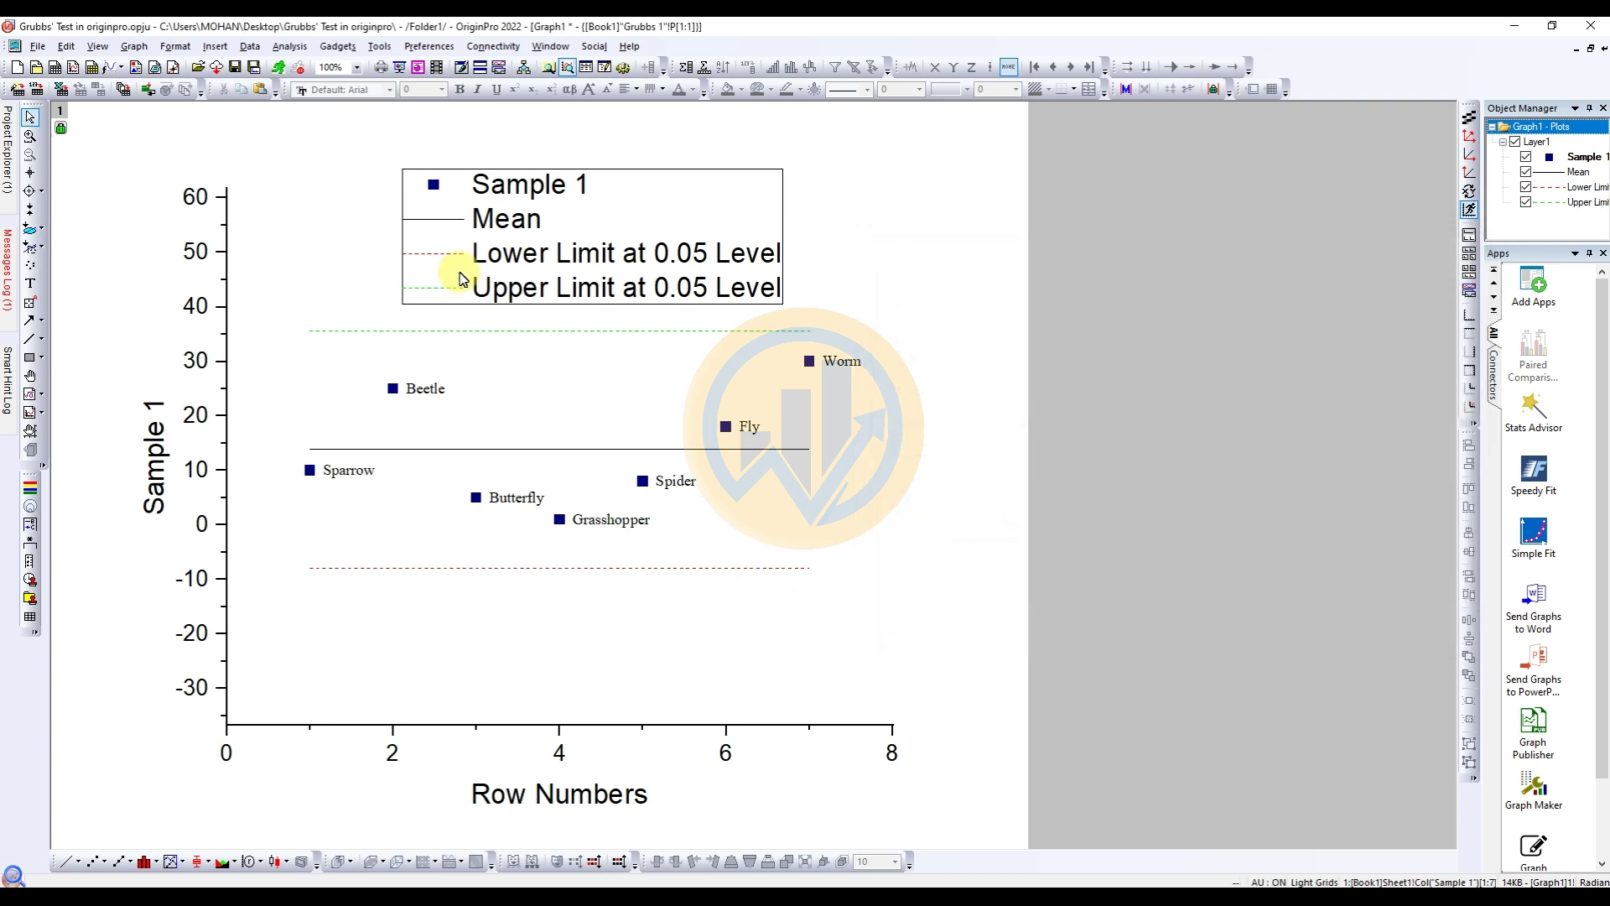
Set the width of the Mean line to 2 and apply it.
double_click(599, 450)
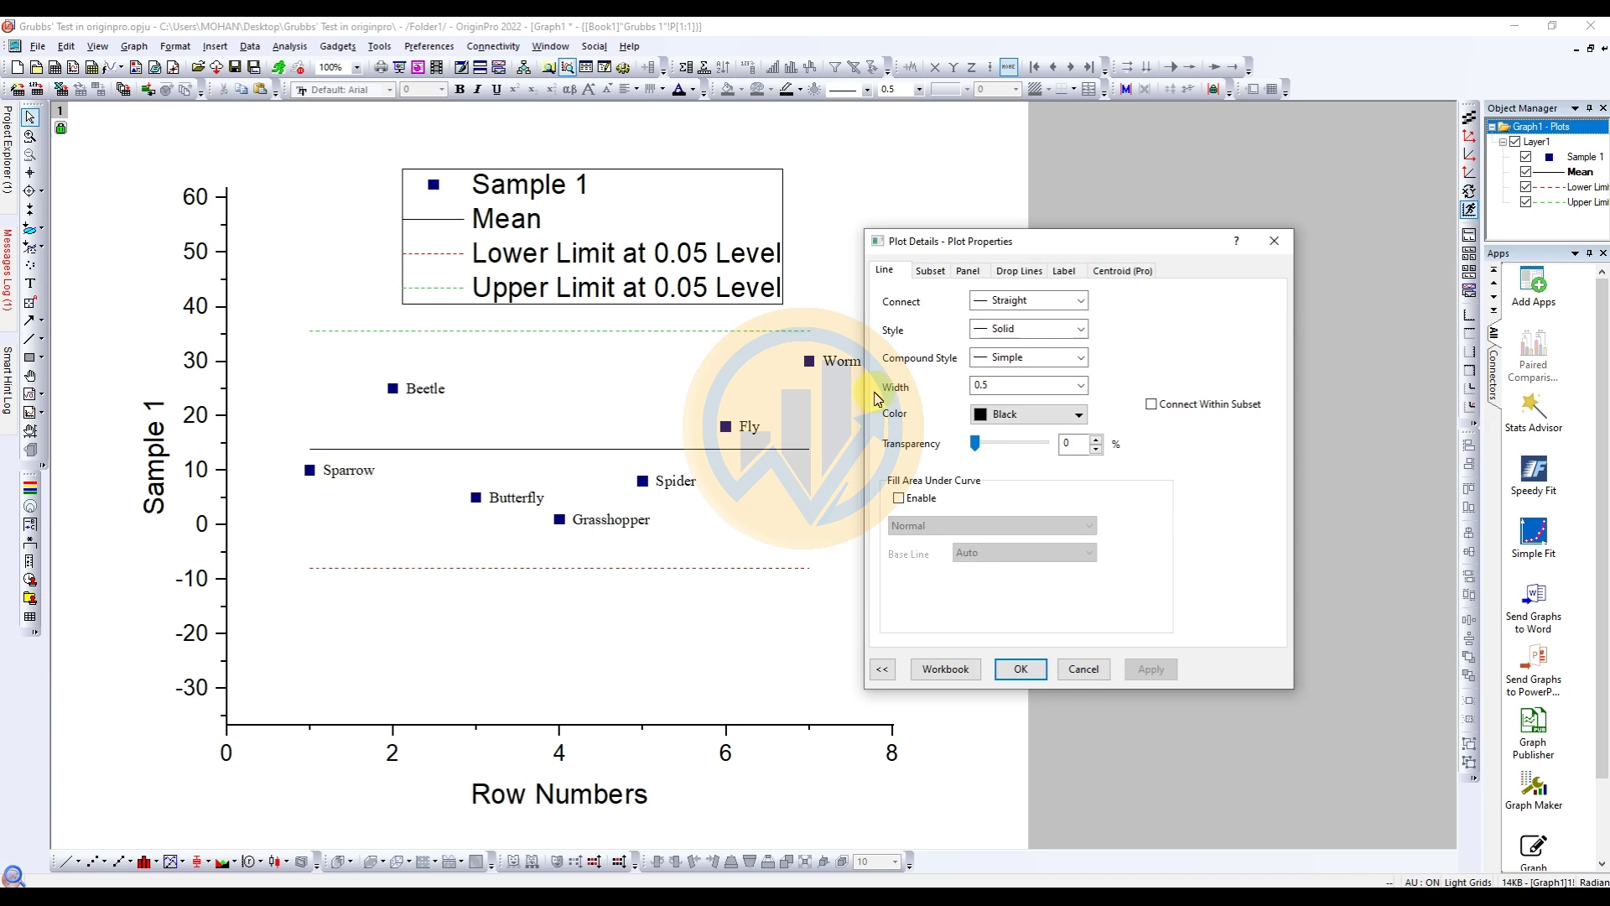
left_click(1081, 385)
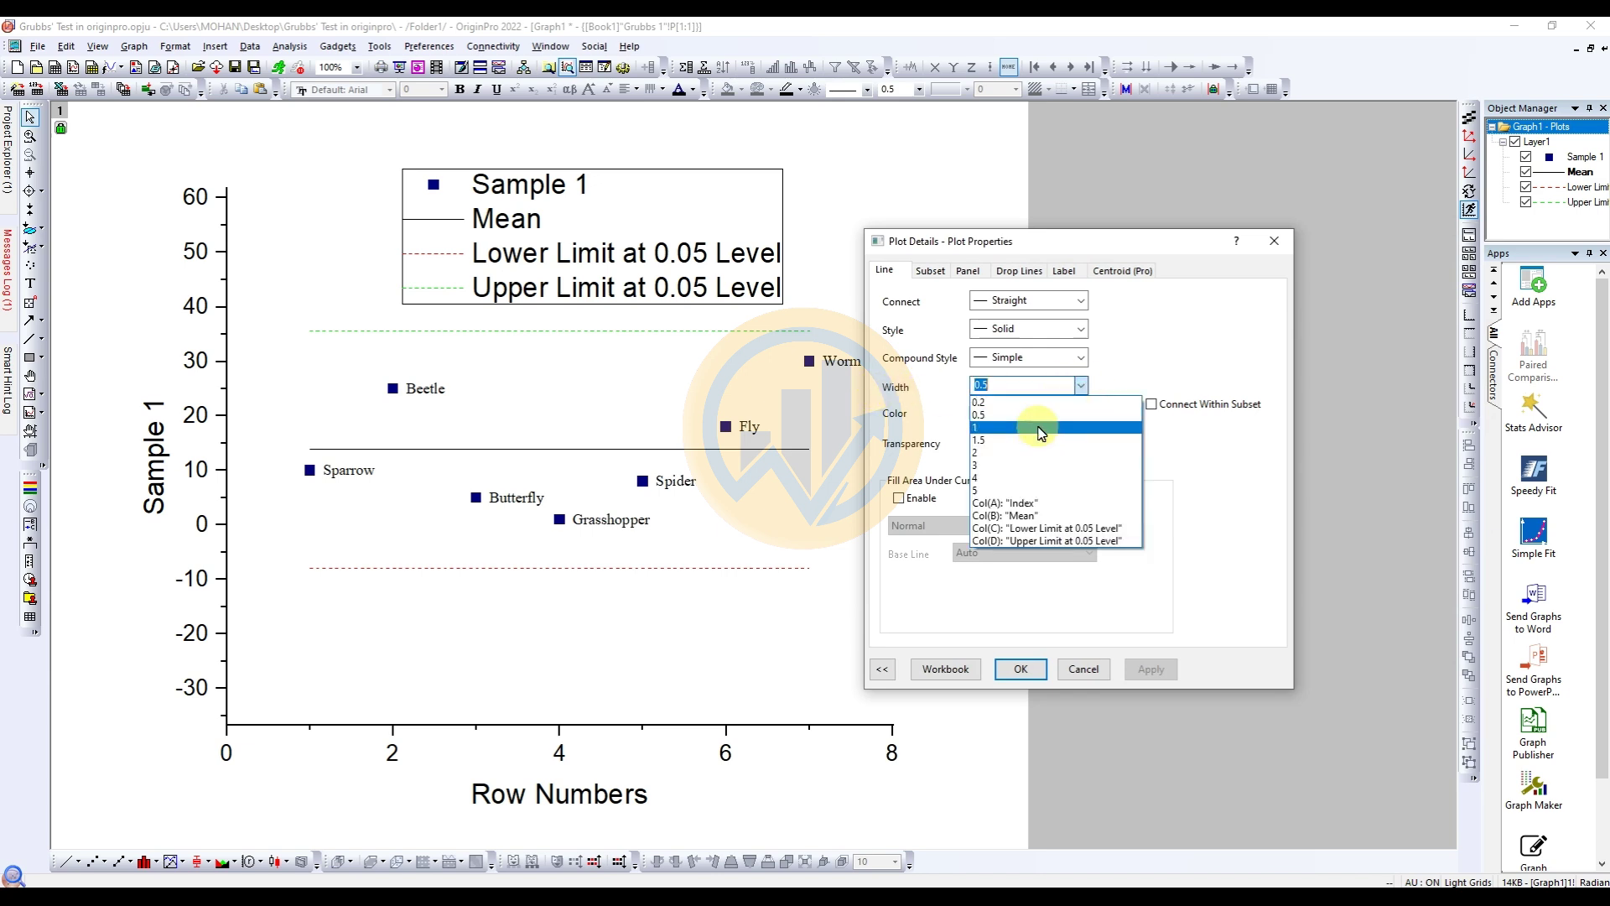
left_click(1003, 445)
left_click(1164, 670)
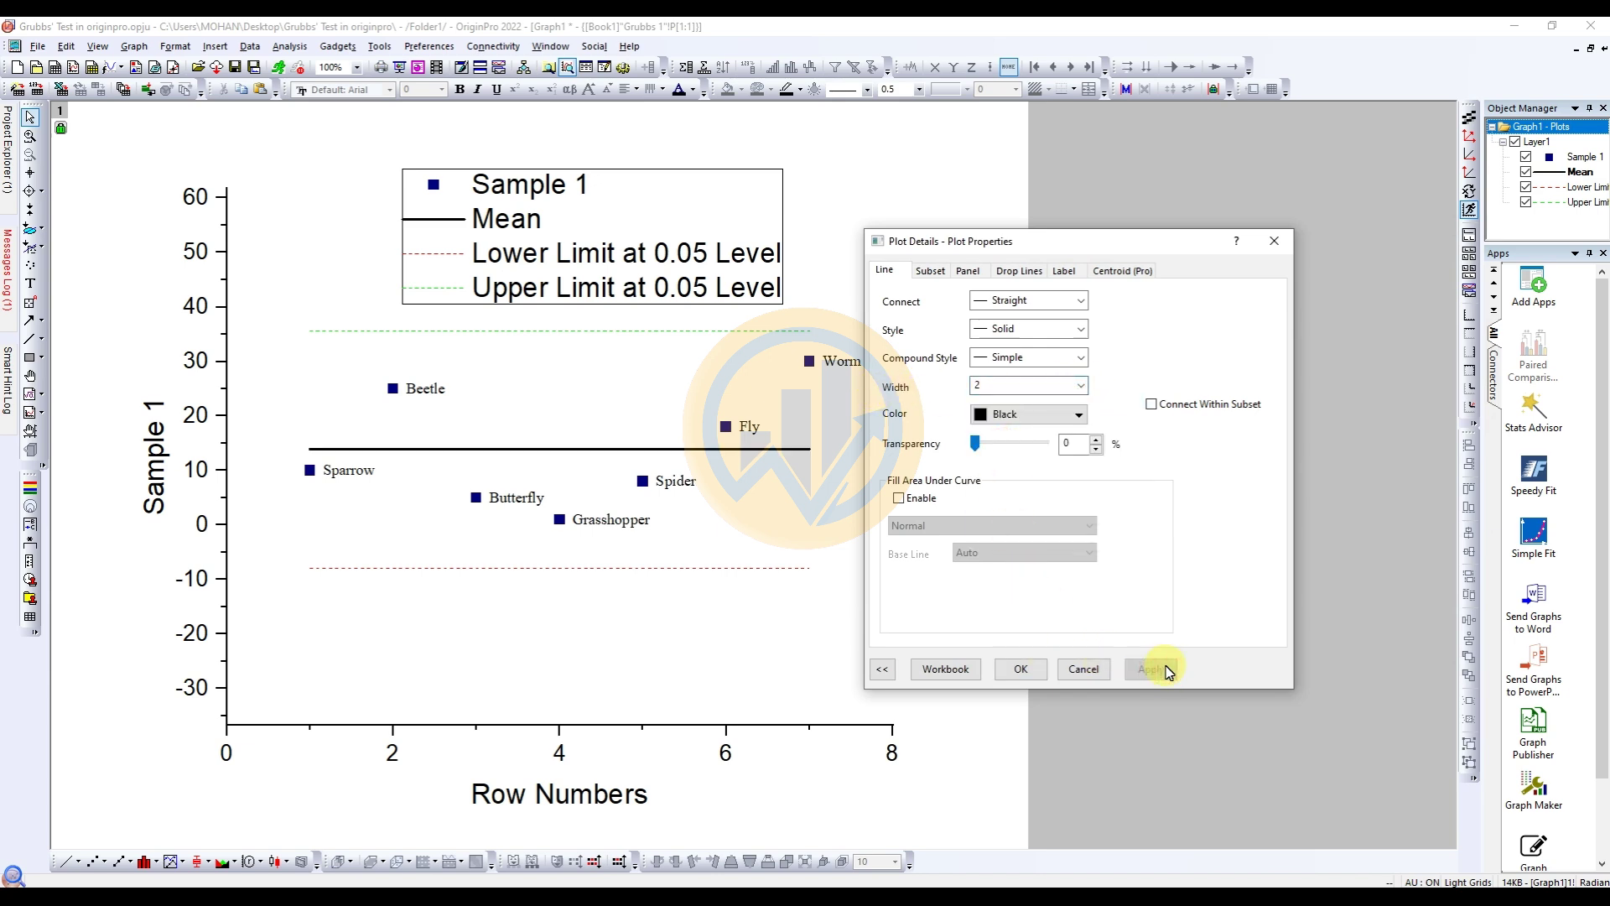
Try red as the color of the Mean line.
left_click(1071, 418)
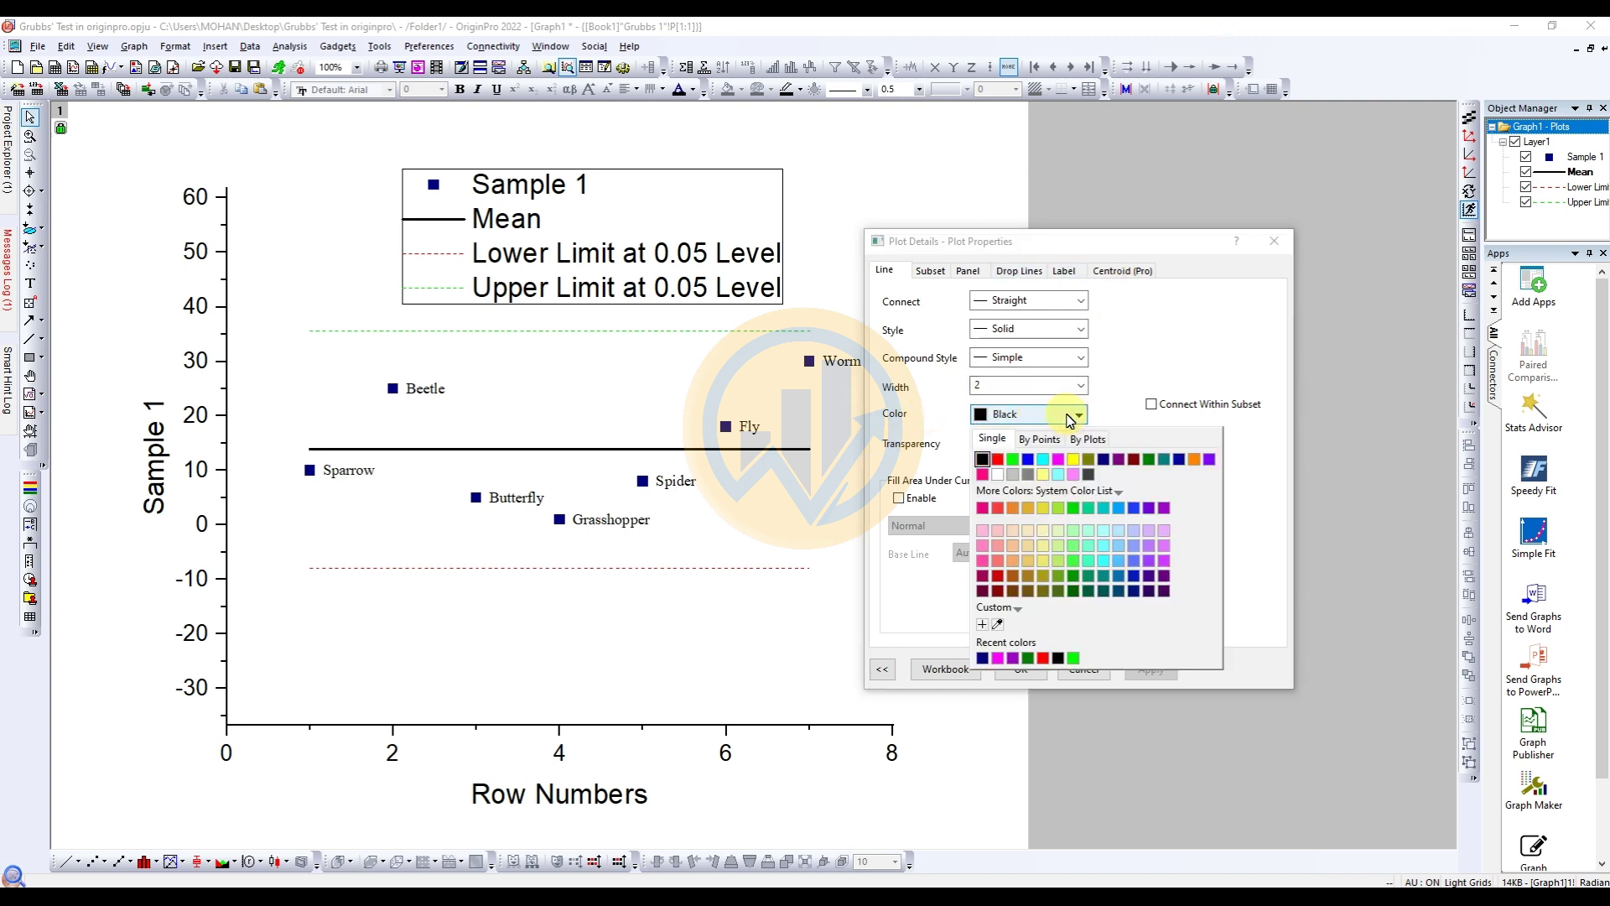
left_click(998, 460)
left_click(1150, 670)
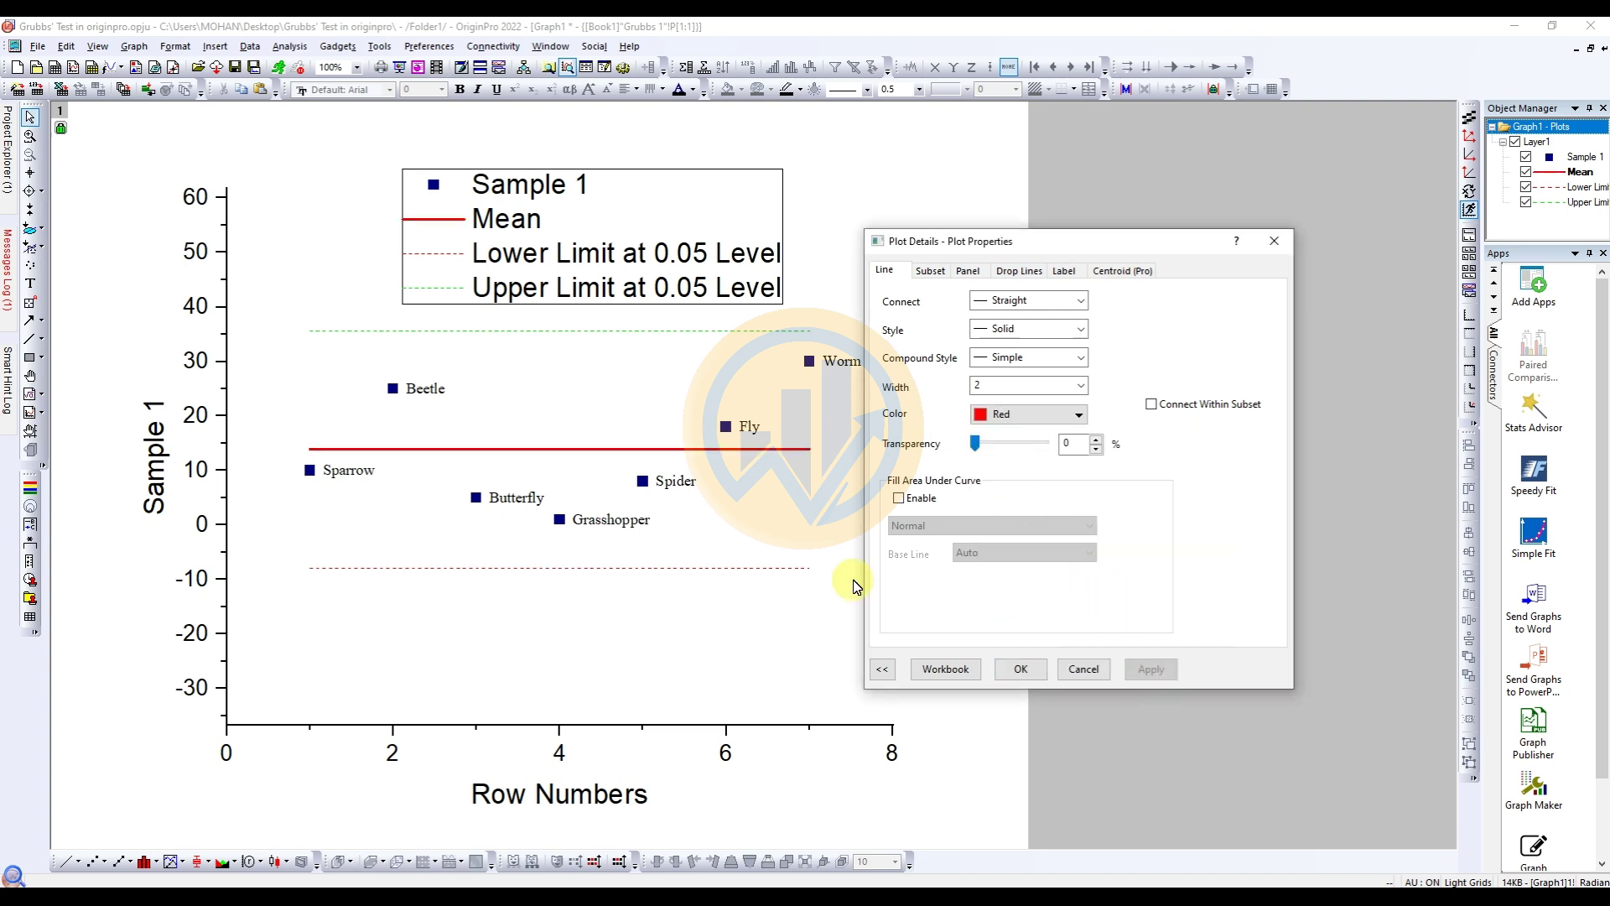
Change the Mean line's color to Olive and accept the plot settings.
left_click(1082, 418)
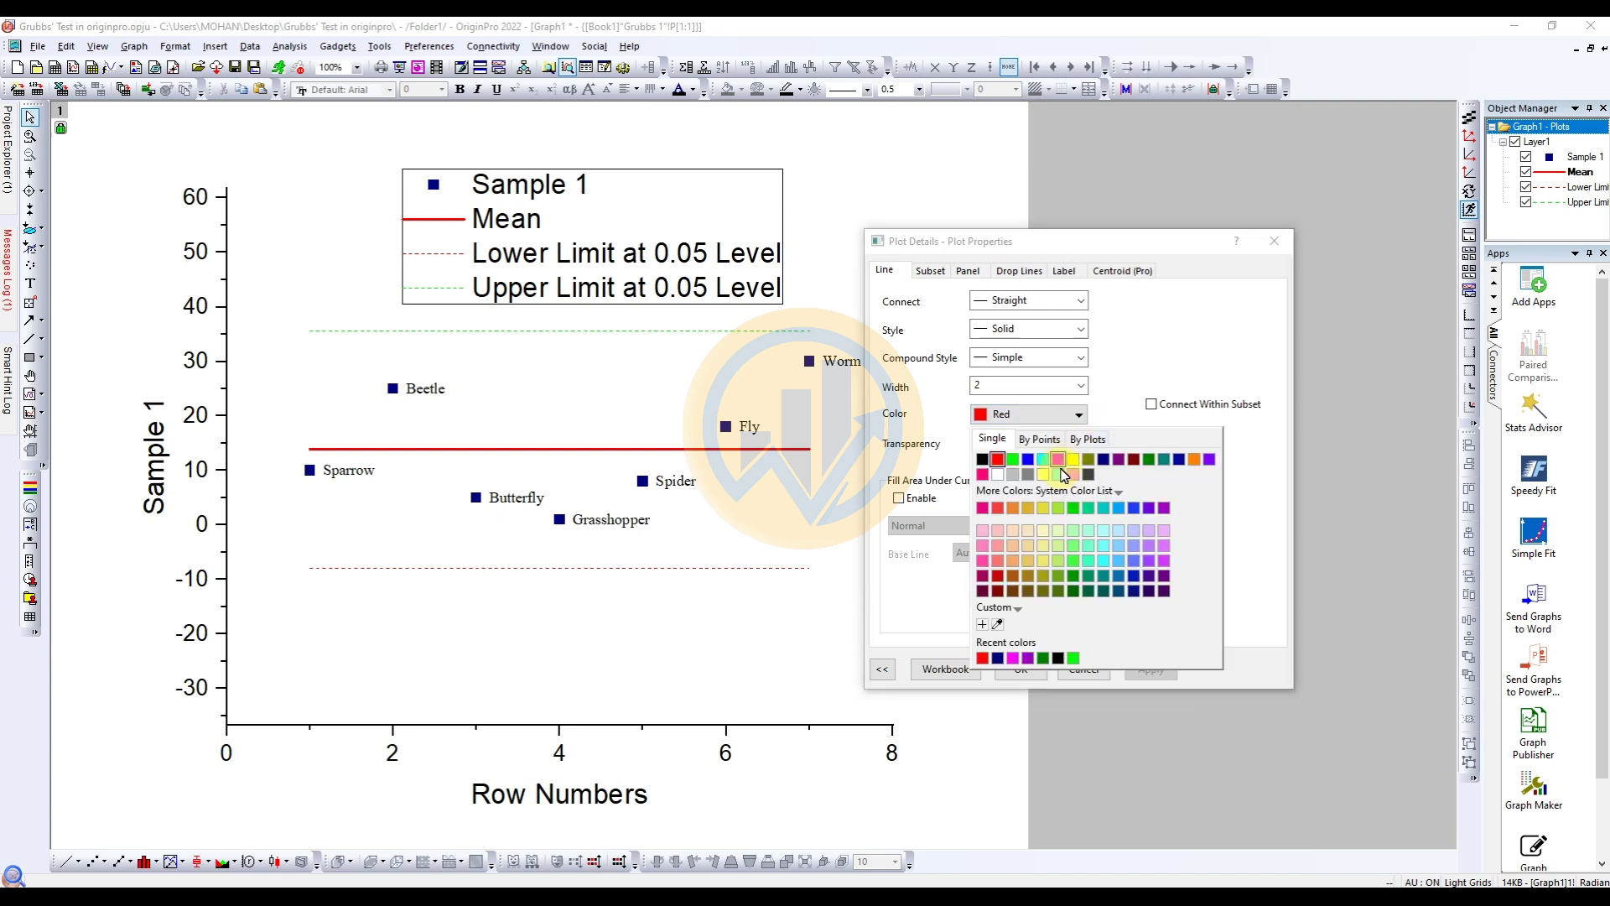
left_click(1148, 461)
left_click(1151, 668)
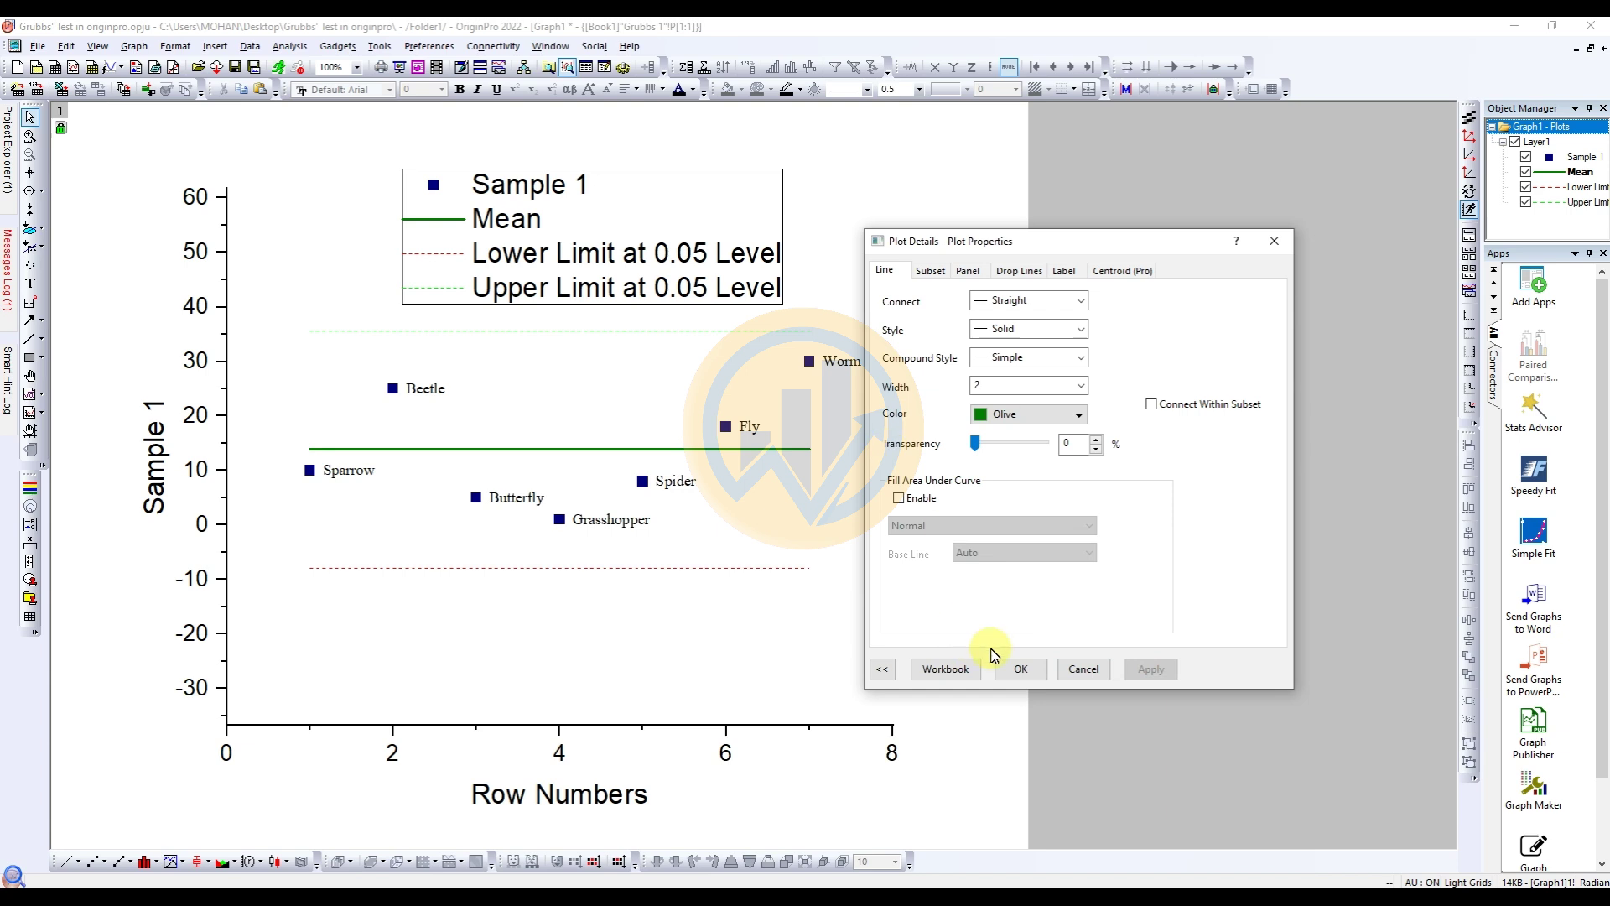
left_click(1021, 669)
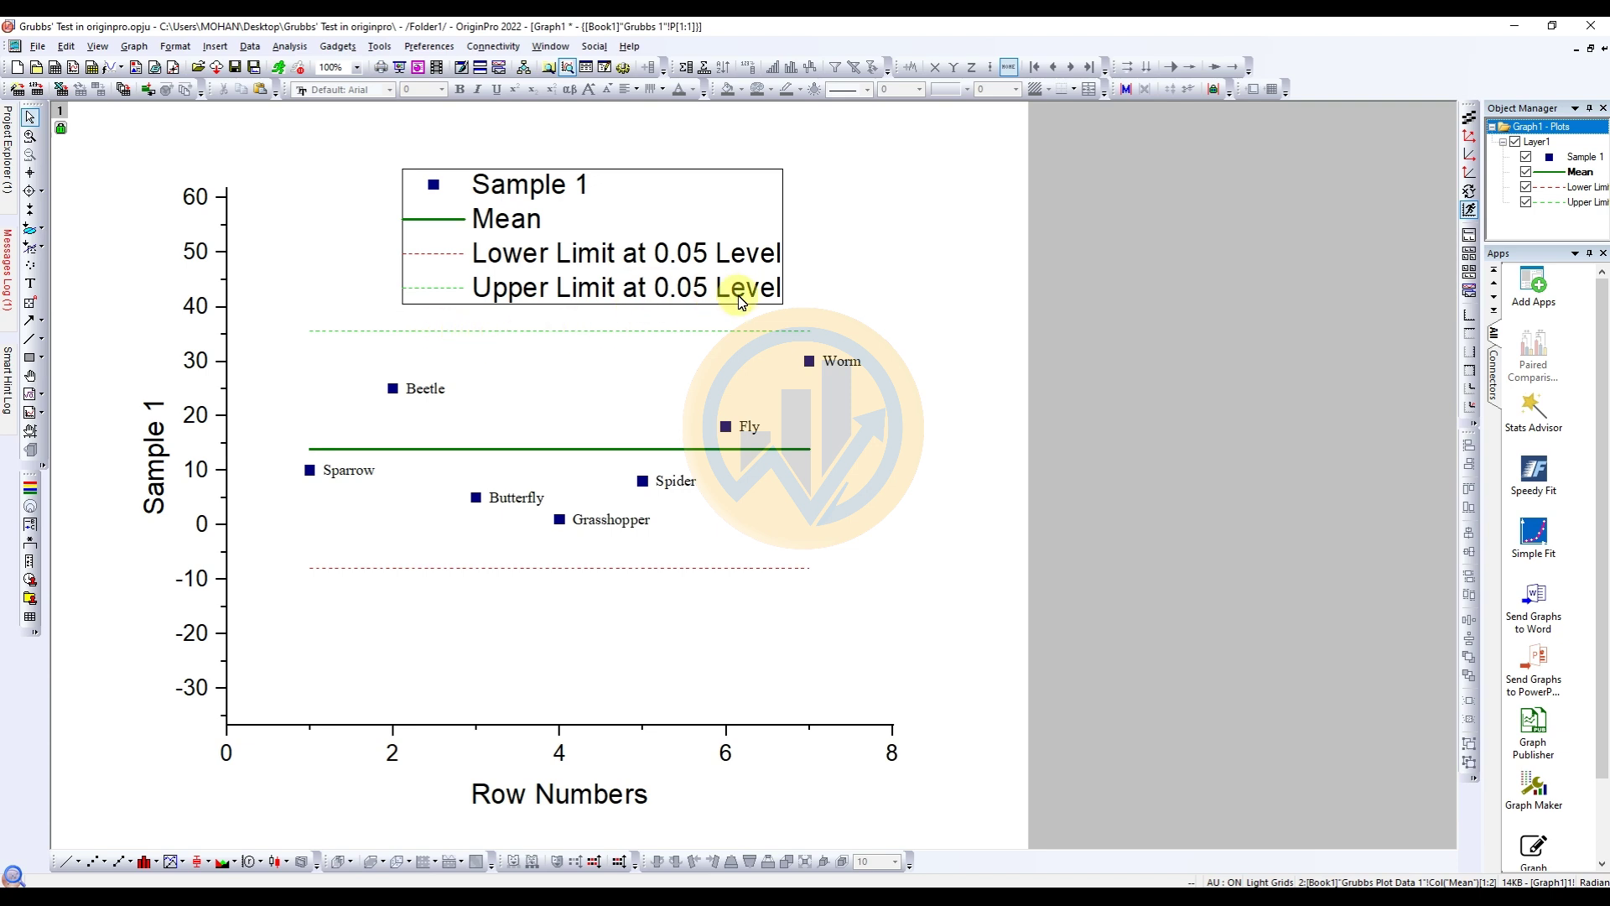
Set the width of the dashed Upper Limit line to 2 and apply it.
double_click(554, 333)
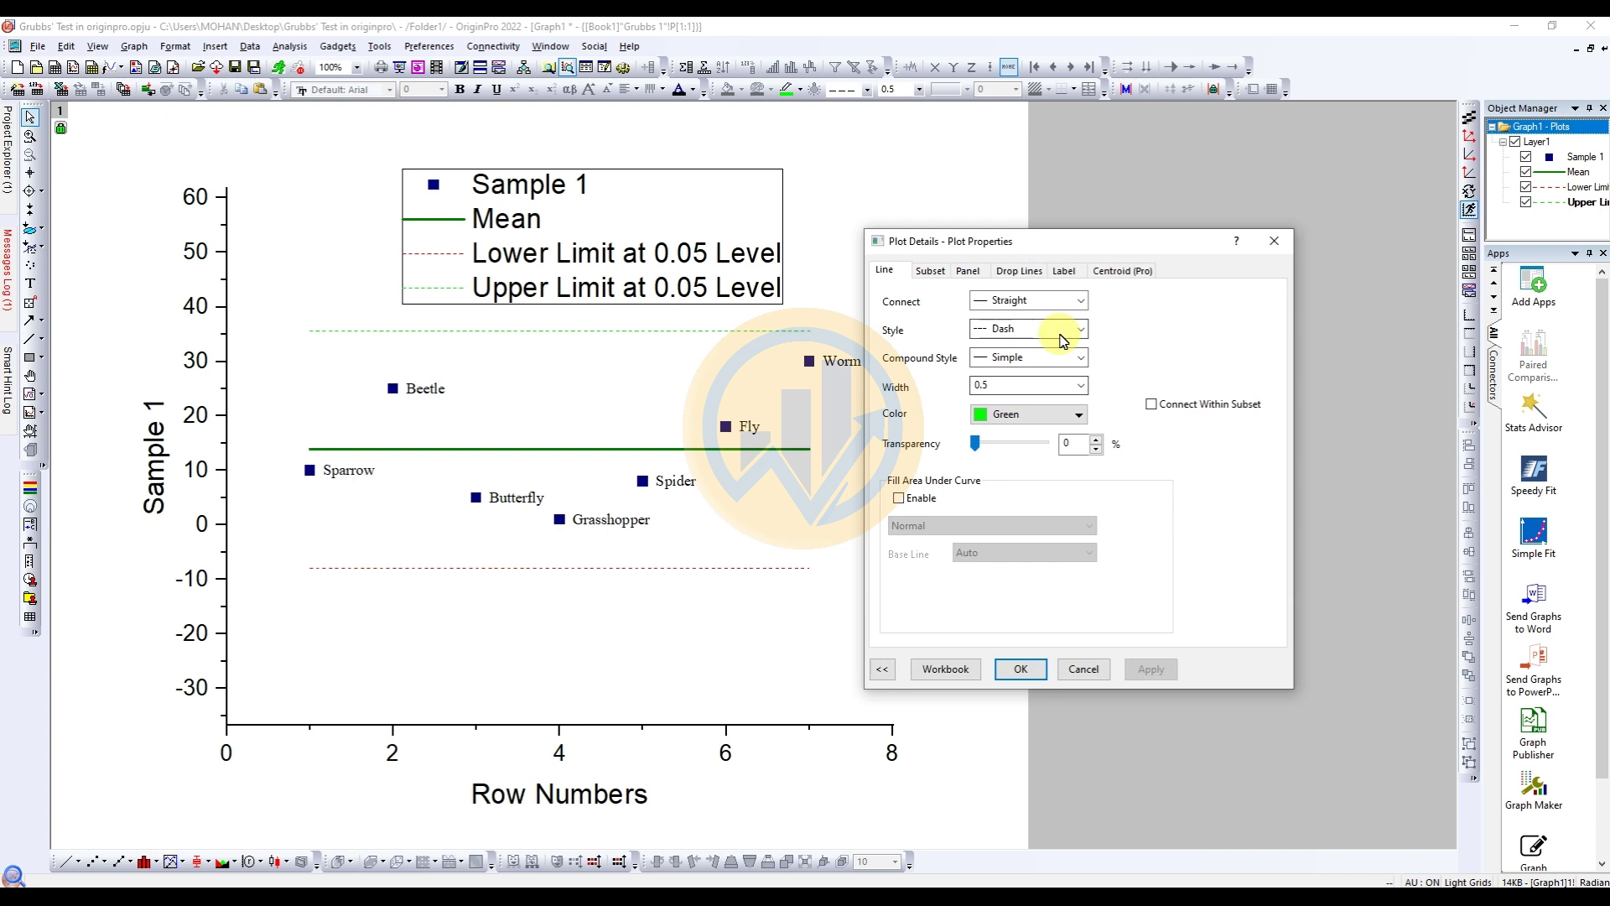
left_click(1081, 385)
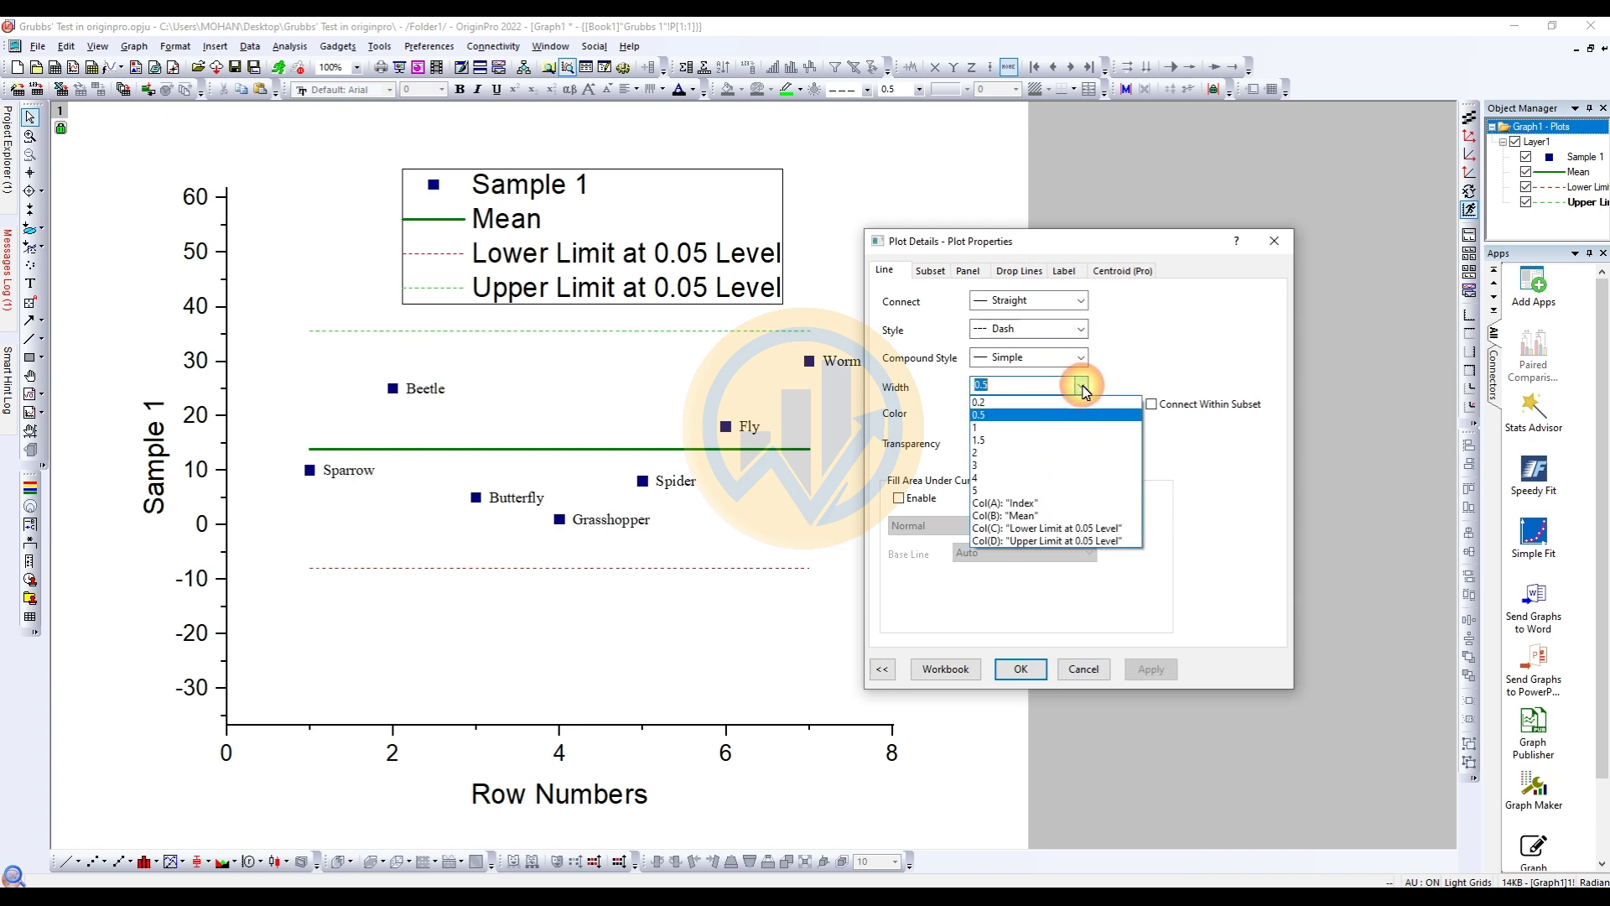
left_click(1010, 453)
left_click(1152, 668)
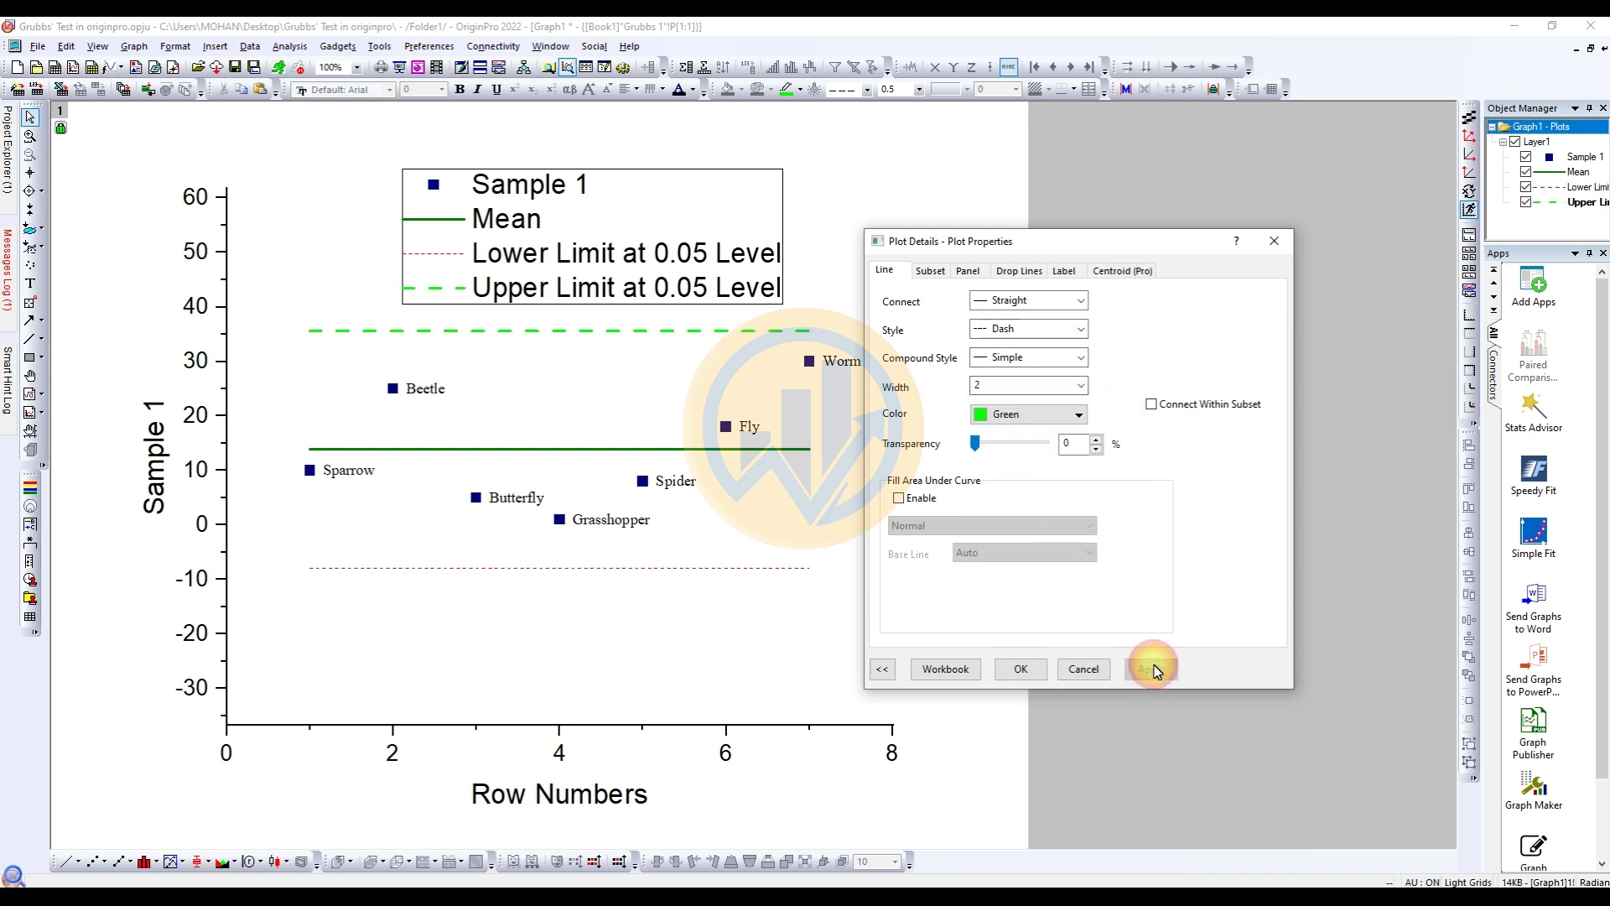
Try Dark Cyan, the custom green #009300 and Navy as colors for the Upper Limit line.
left_click(1080, 416)
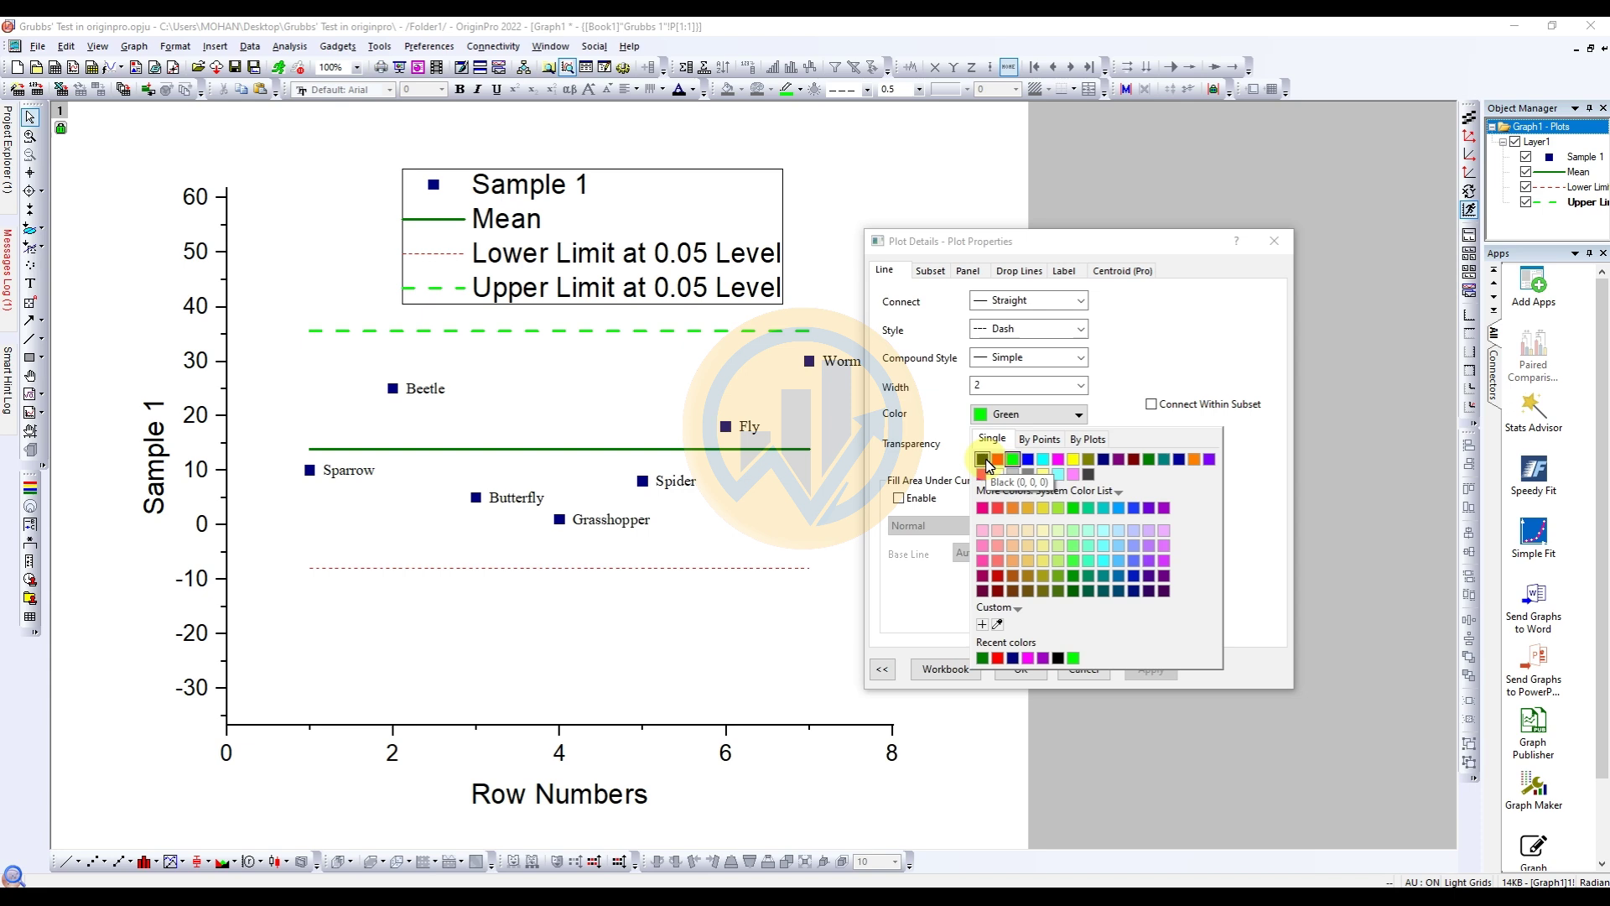
left_click(1164, 460)
left_click(1145, 667)
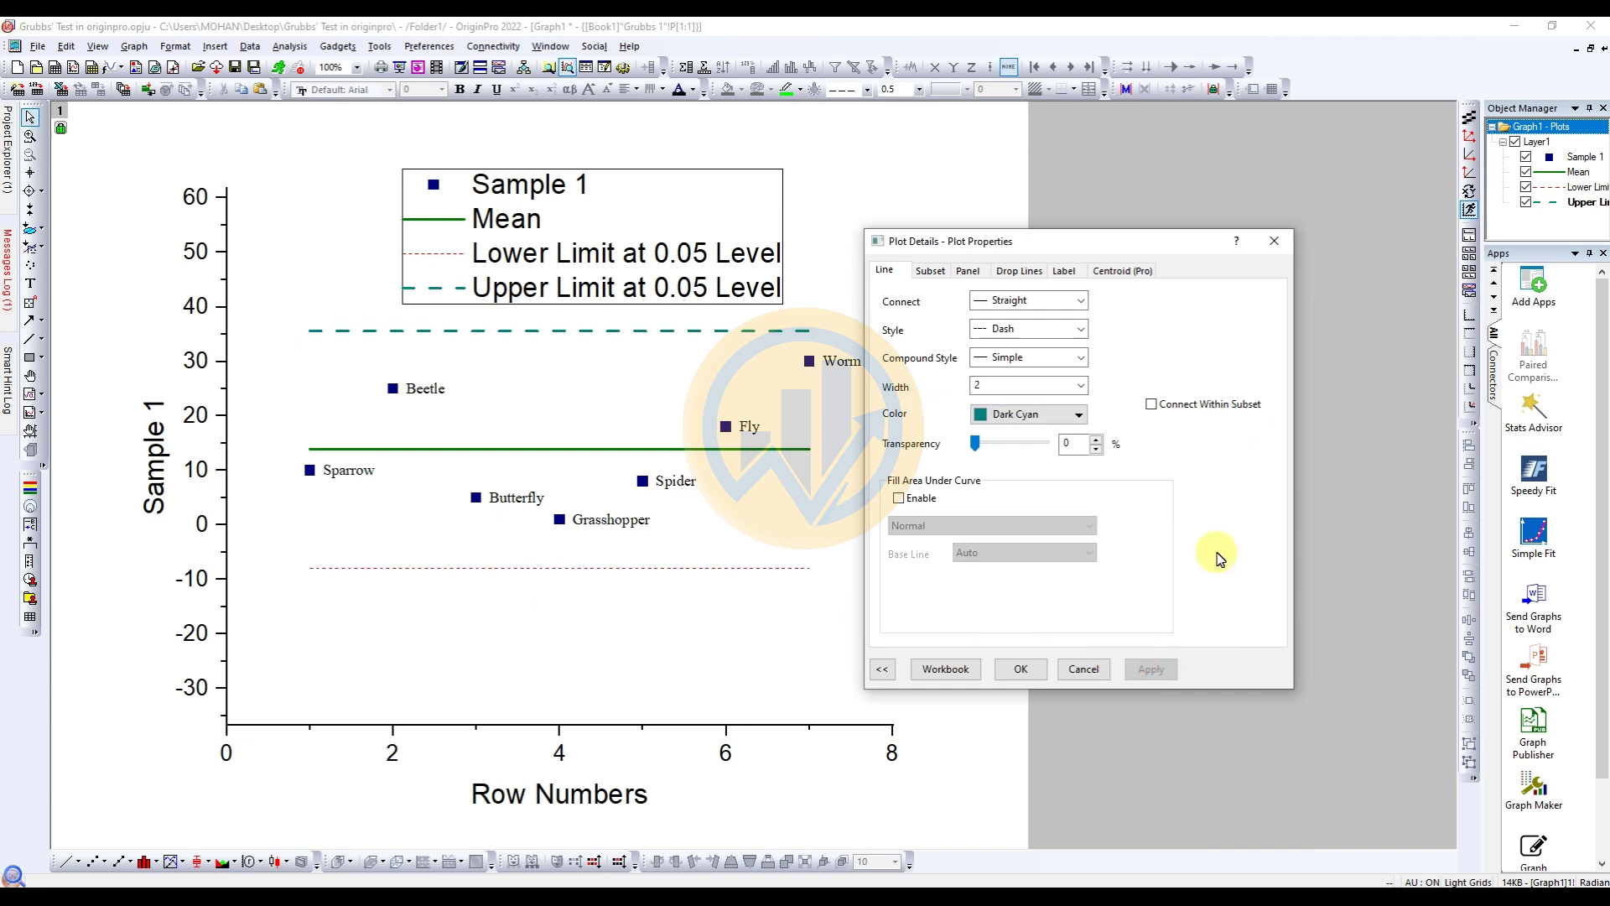
left_click(1080, 413)
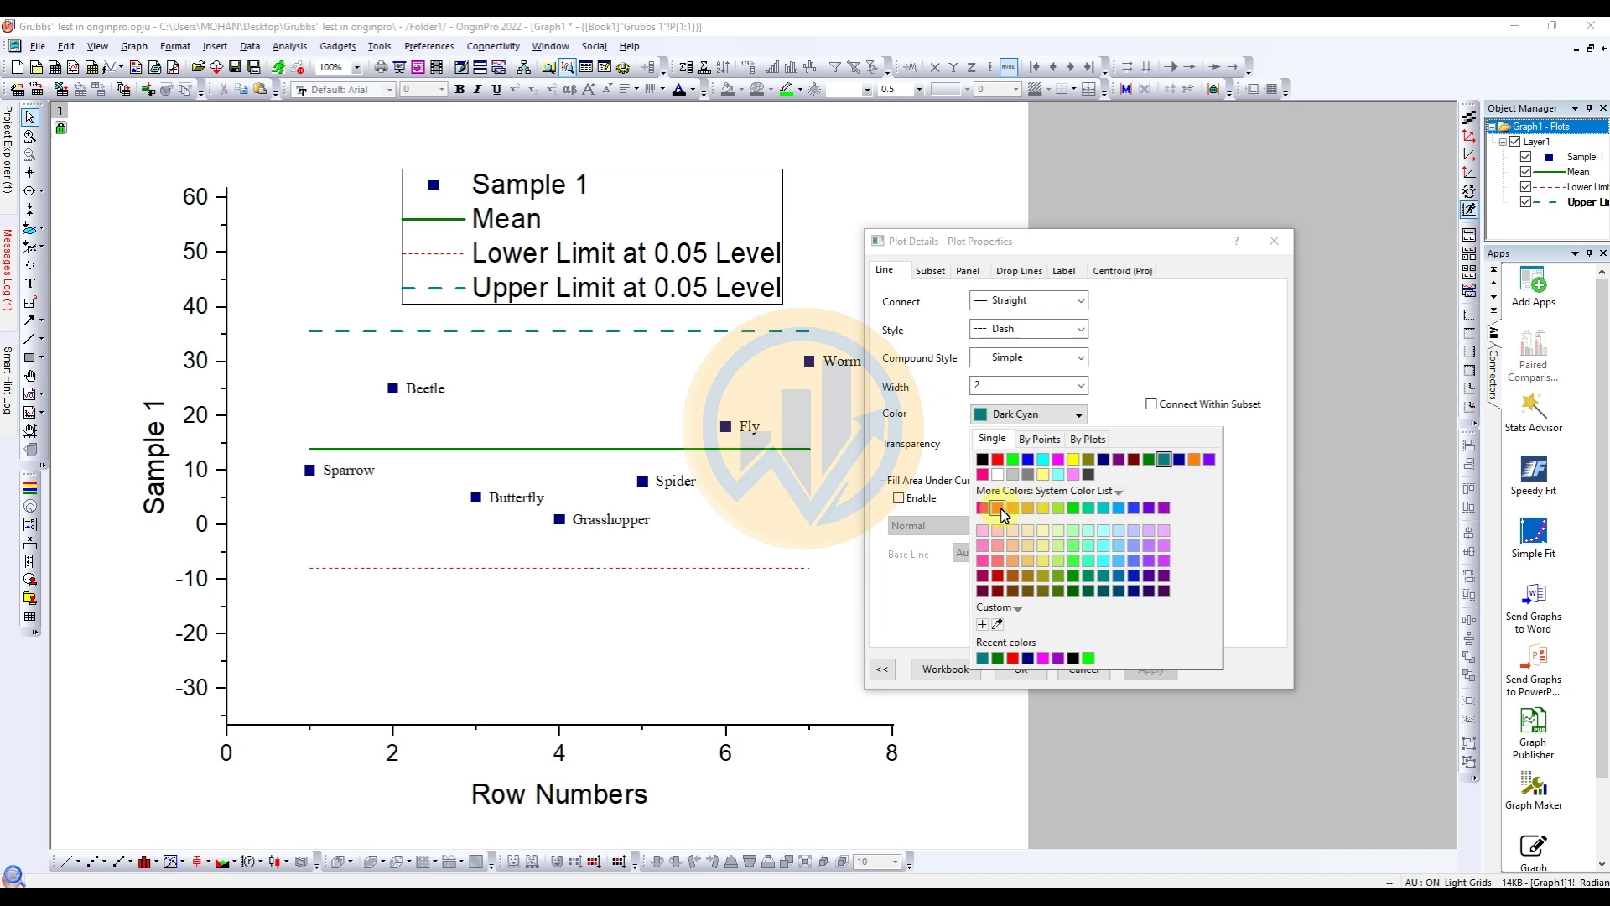
left_click(1072, 576)
left_click(1148, 668)
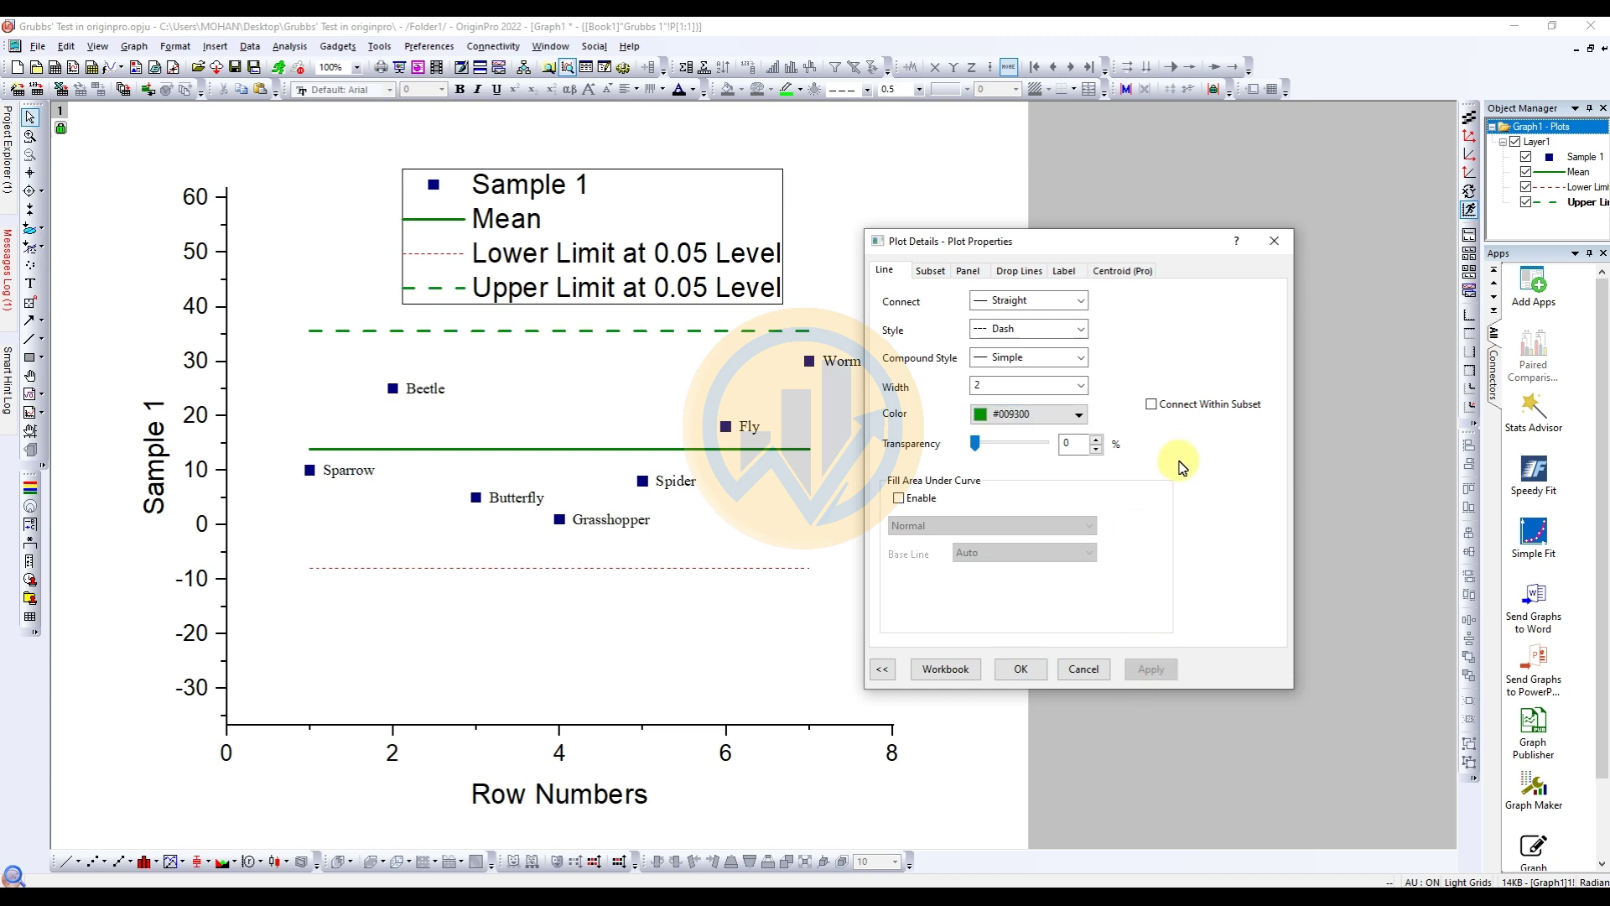
left_click(1079, 414)
left_click(1100, 459)
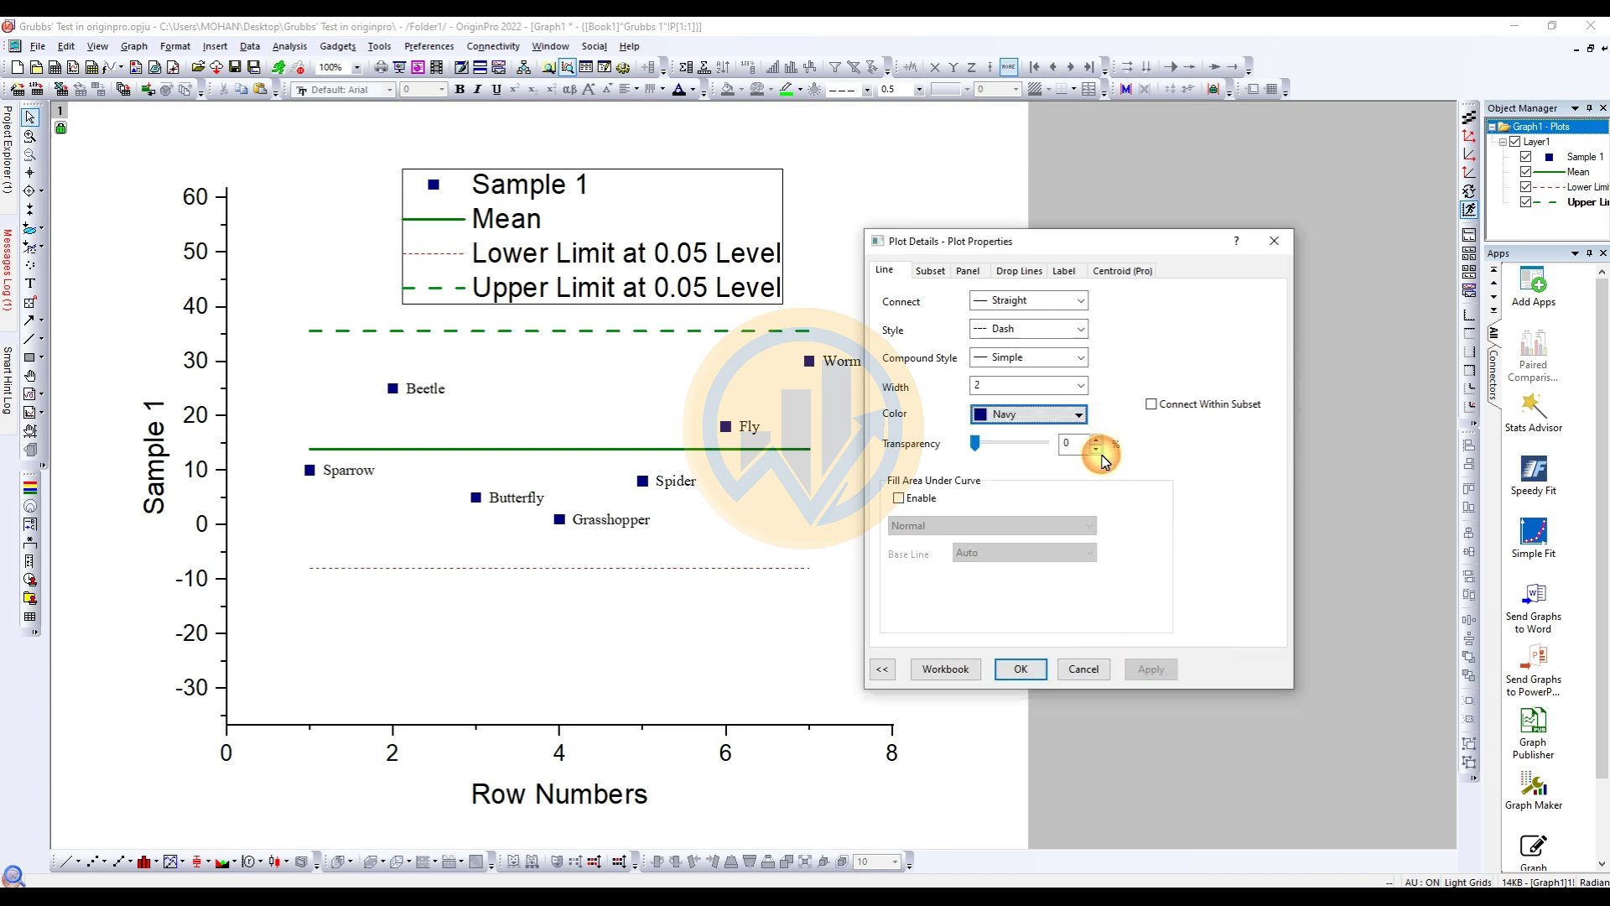
left_click(1150, 668)
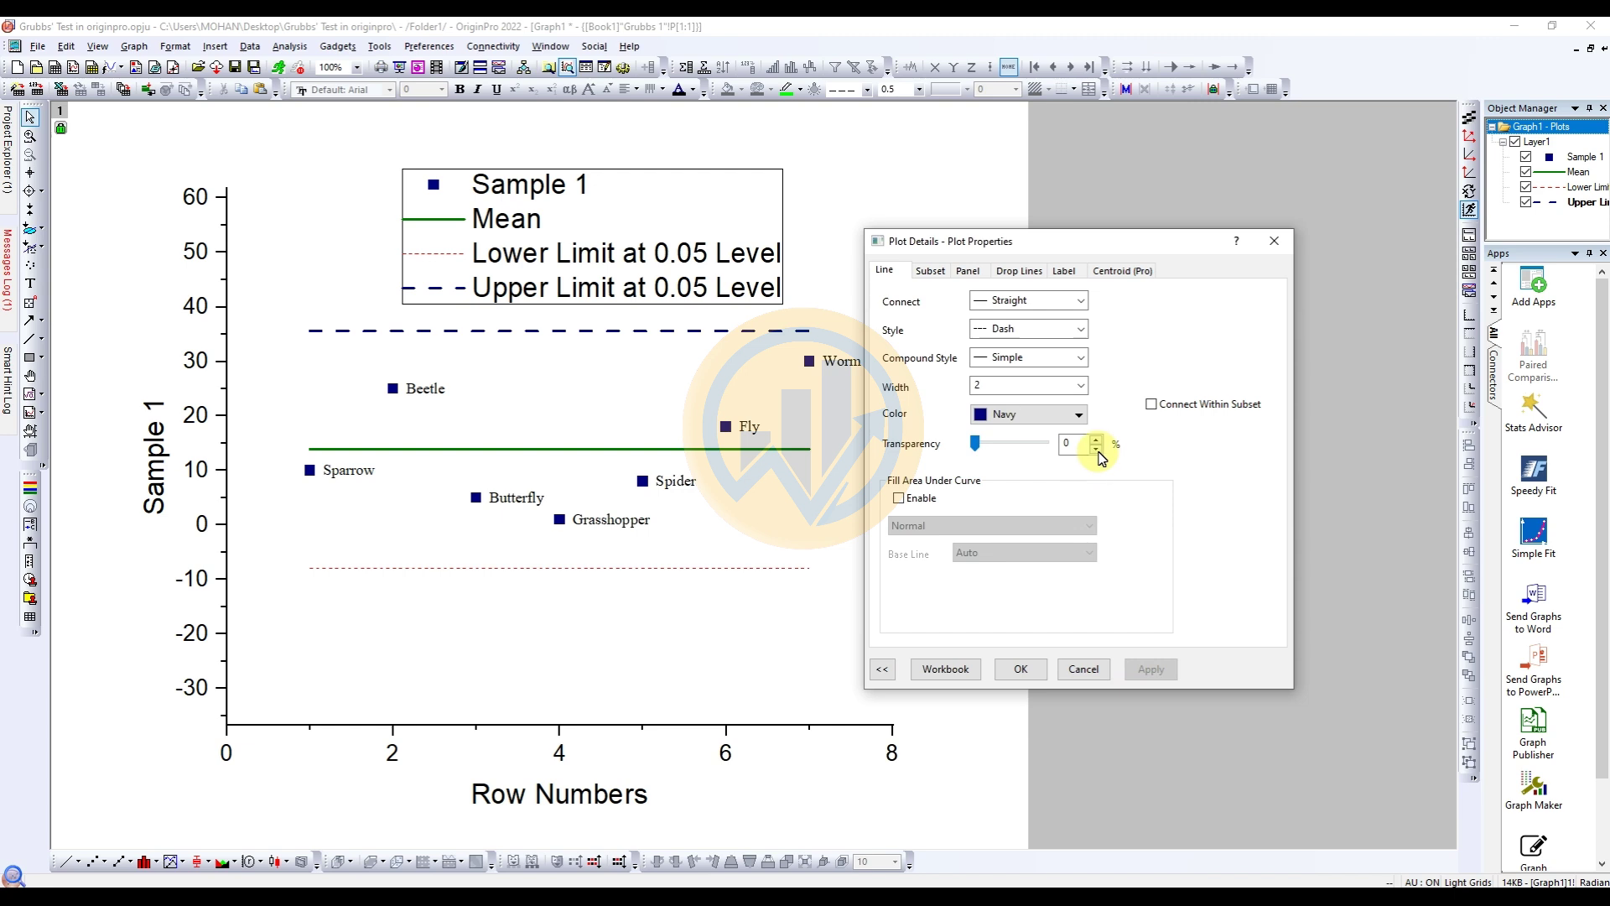
Set the Upper Limit line's color to Olive and accept the plot settings.
left_click(1080, 415)
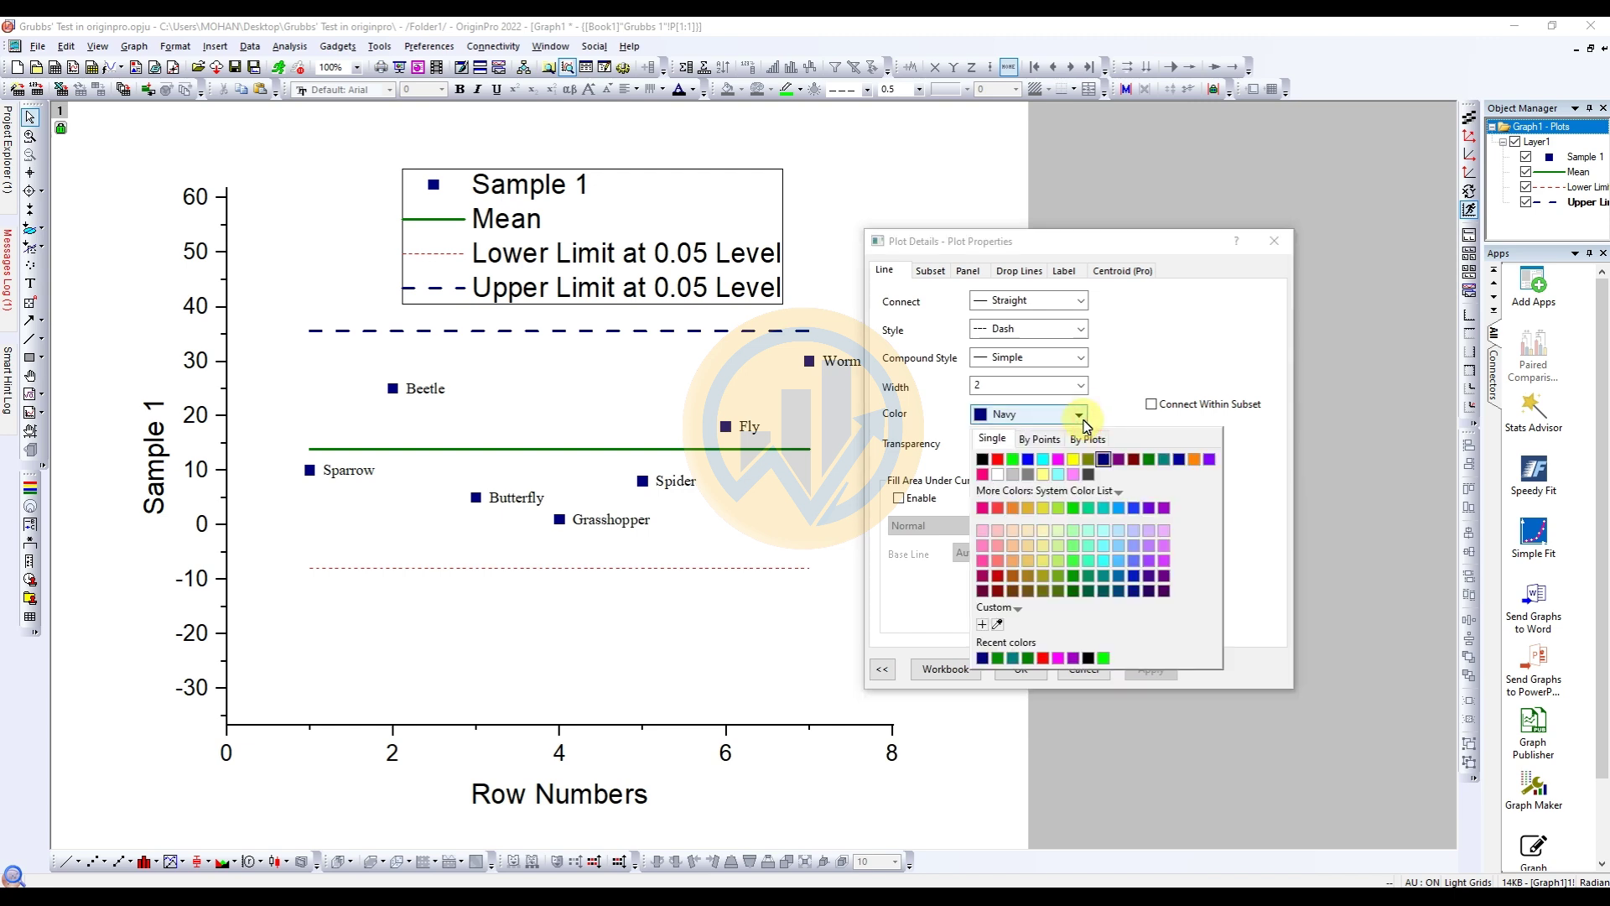
left_click(1149, 460)
left_click(1161, 670)
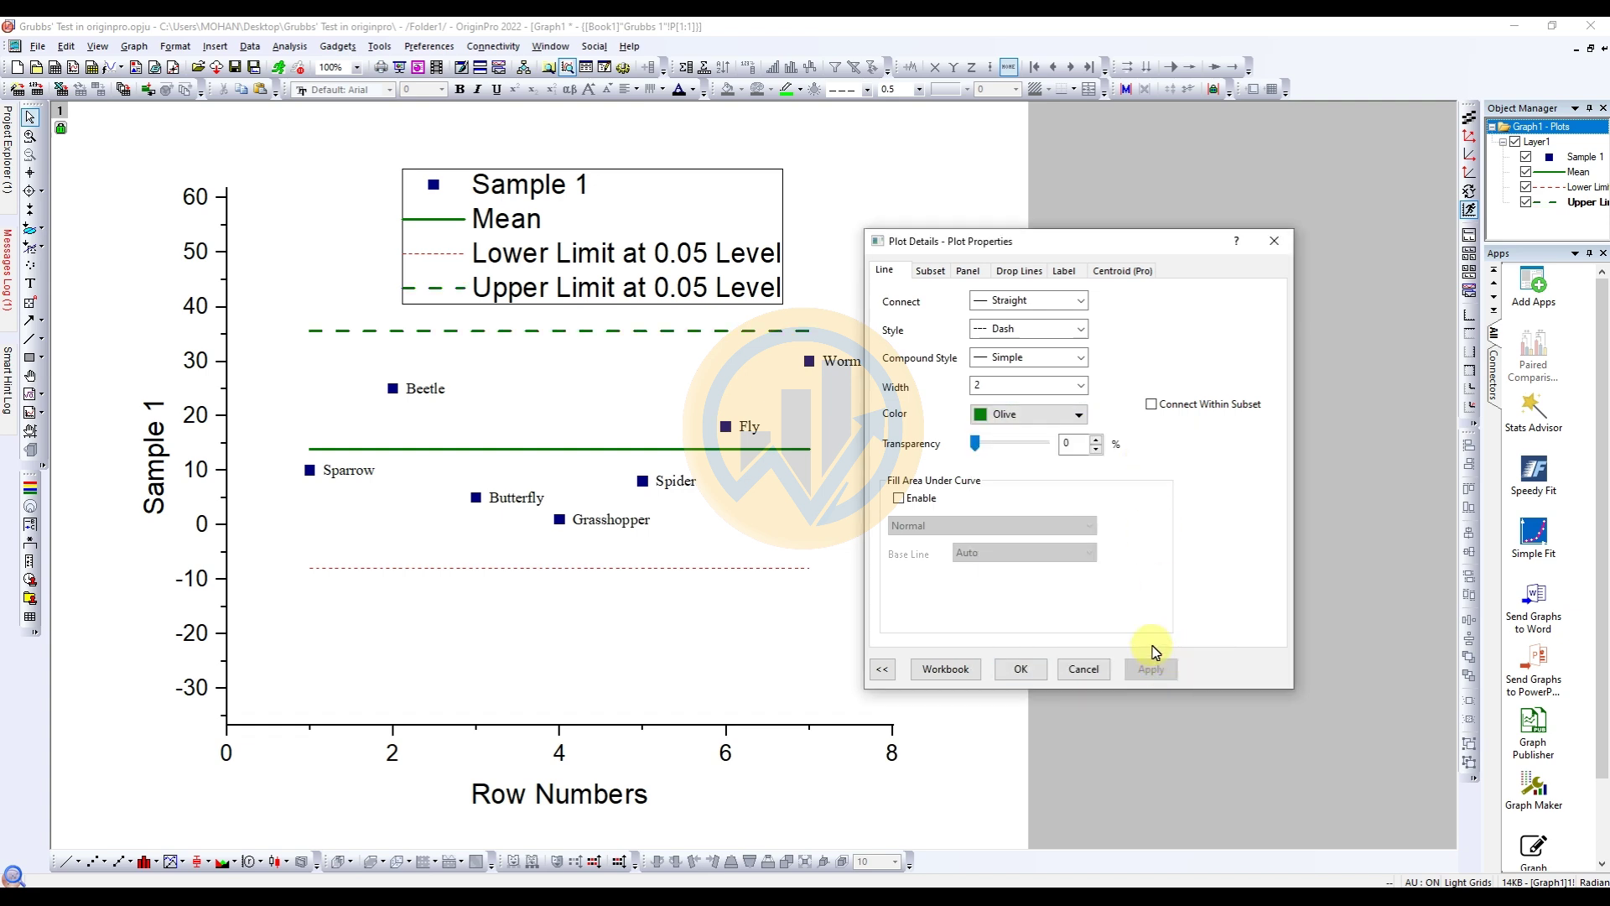
left_click(1020, 669)
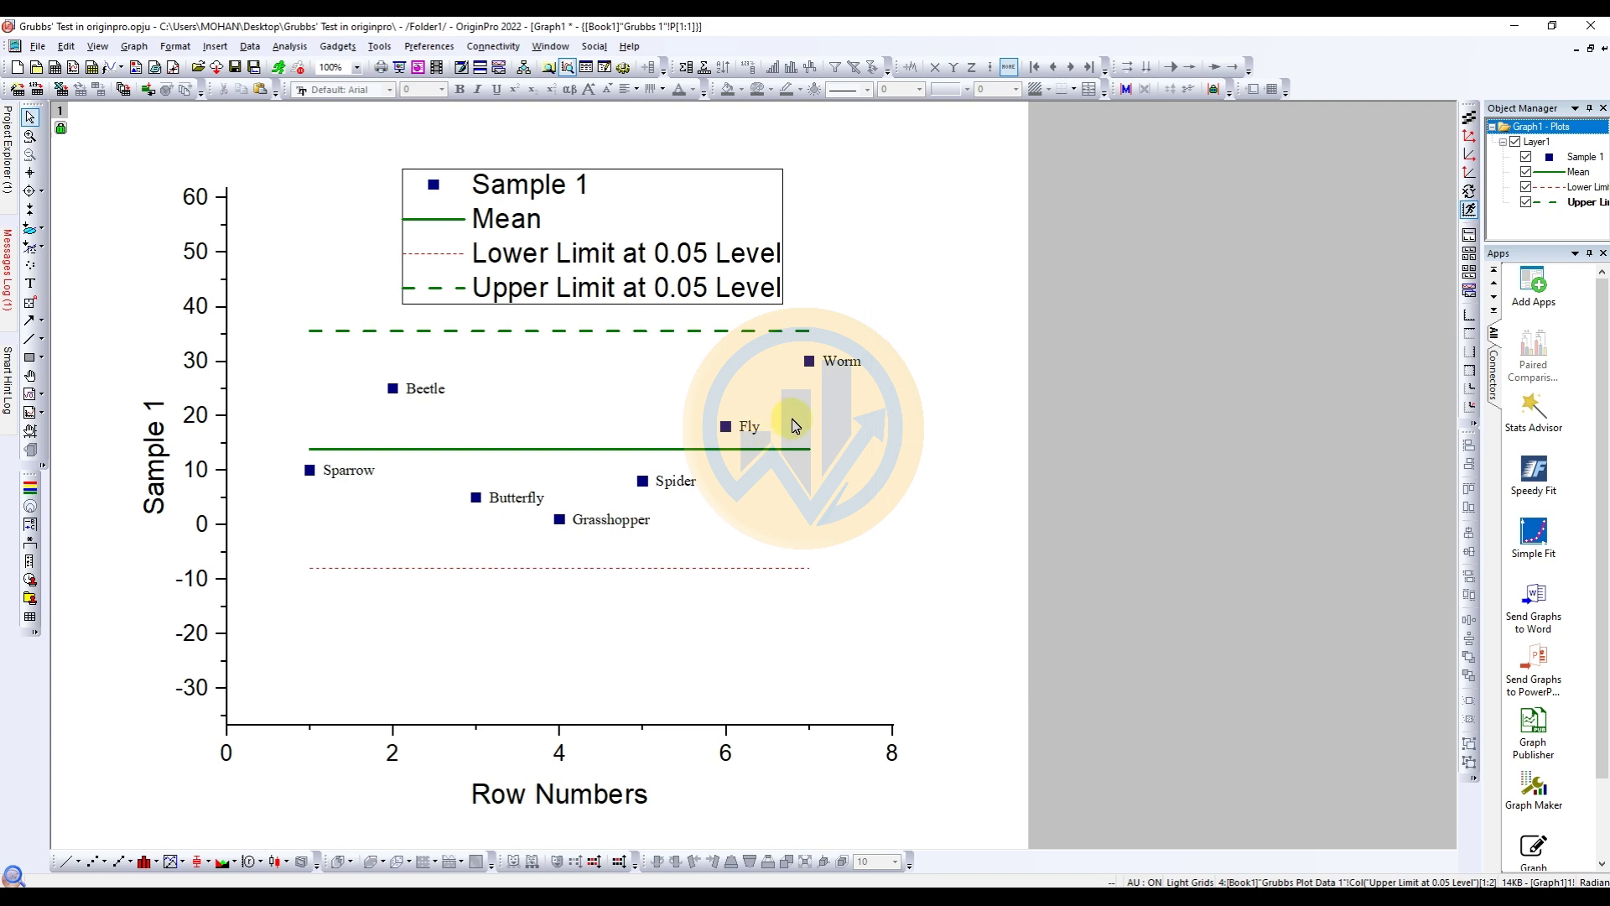
Change the Mean line's color to Black and accept the plot settings.
double_click(781, 451)
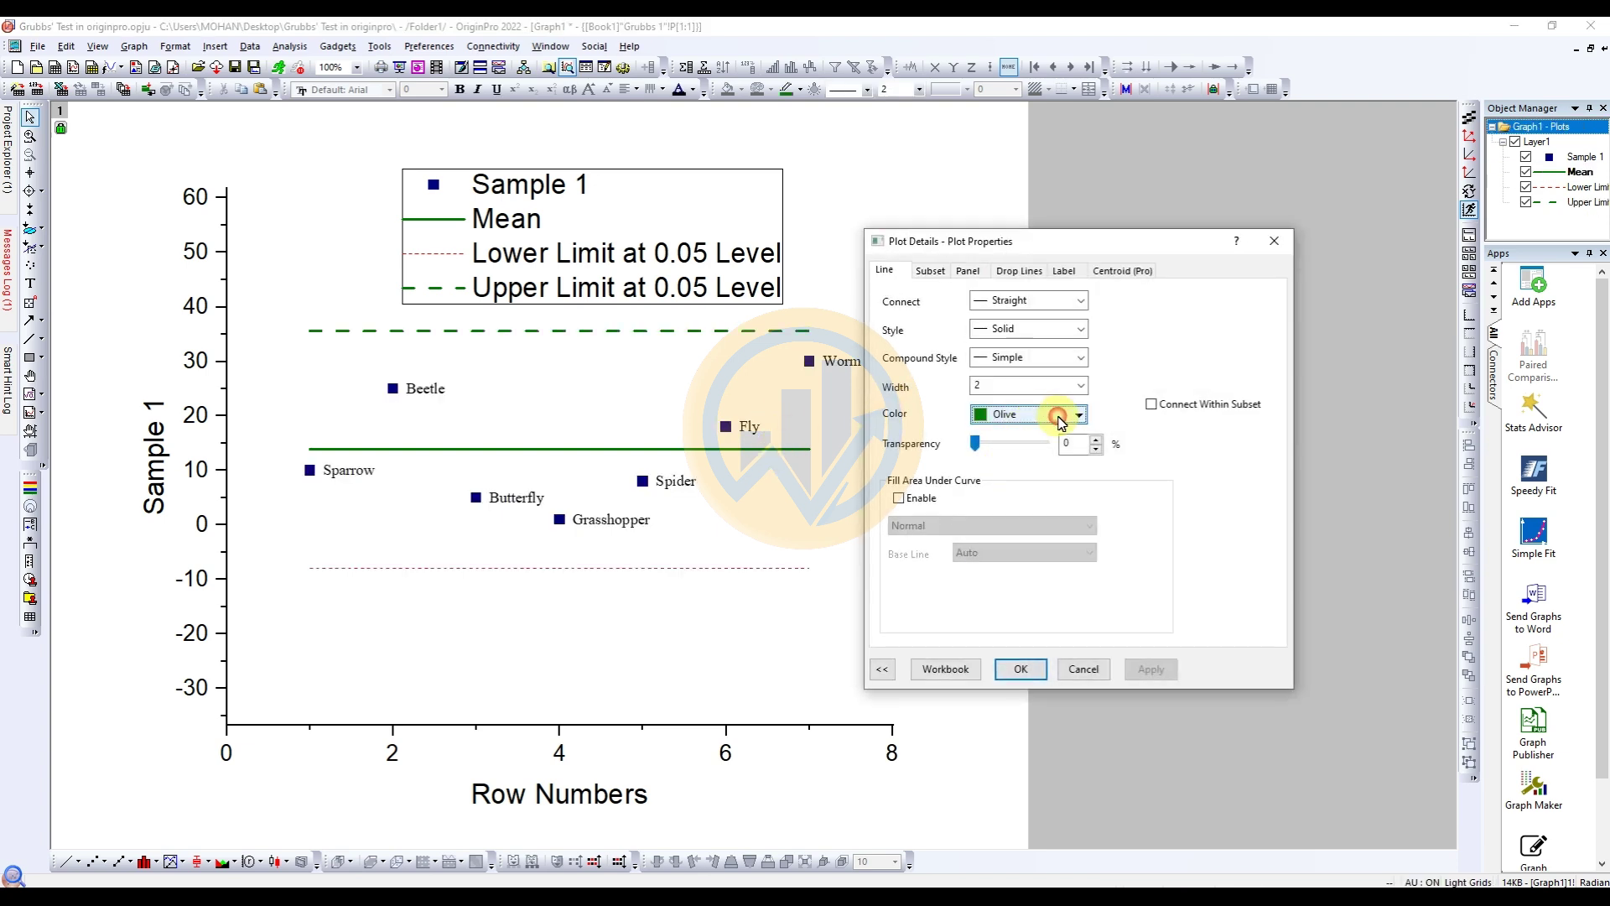
left_click(1040, 414)
left_click(1088, 474)
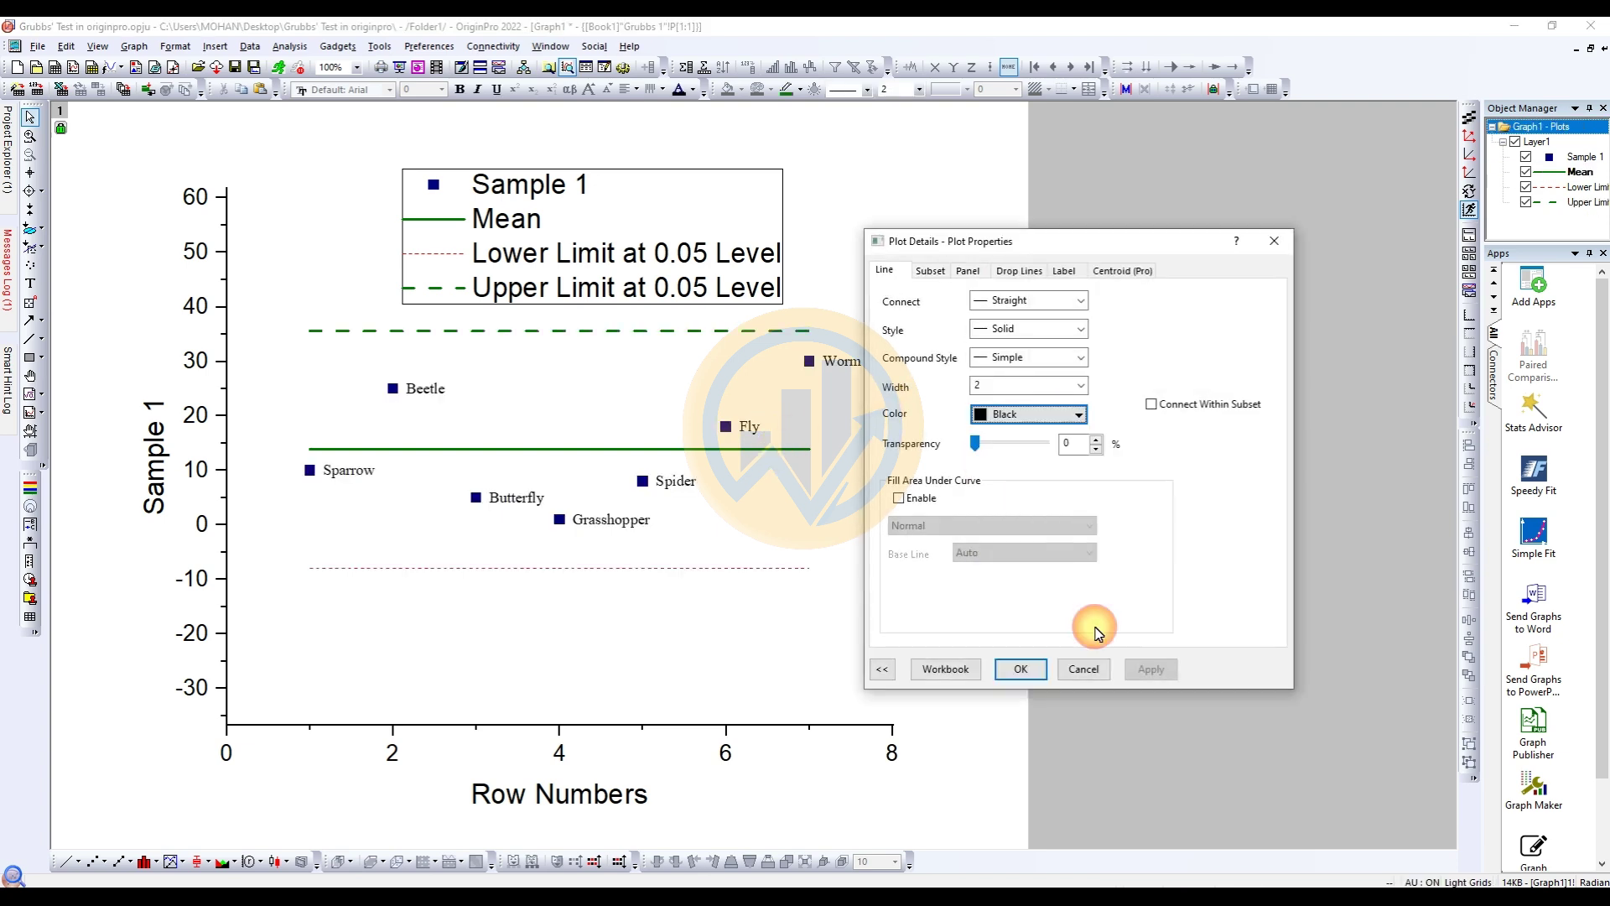
left_click(1150, 669)
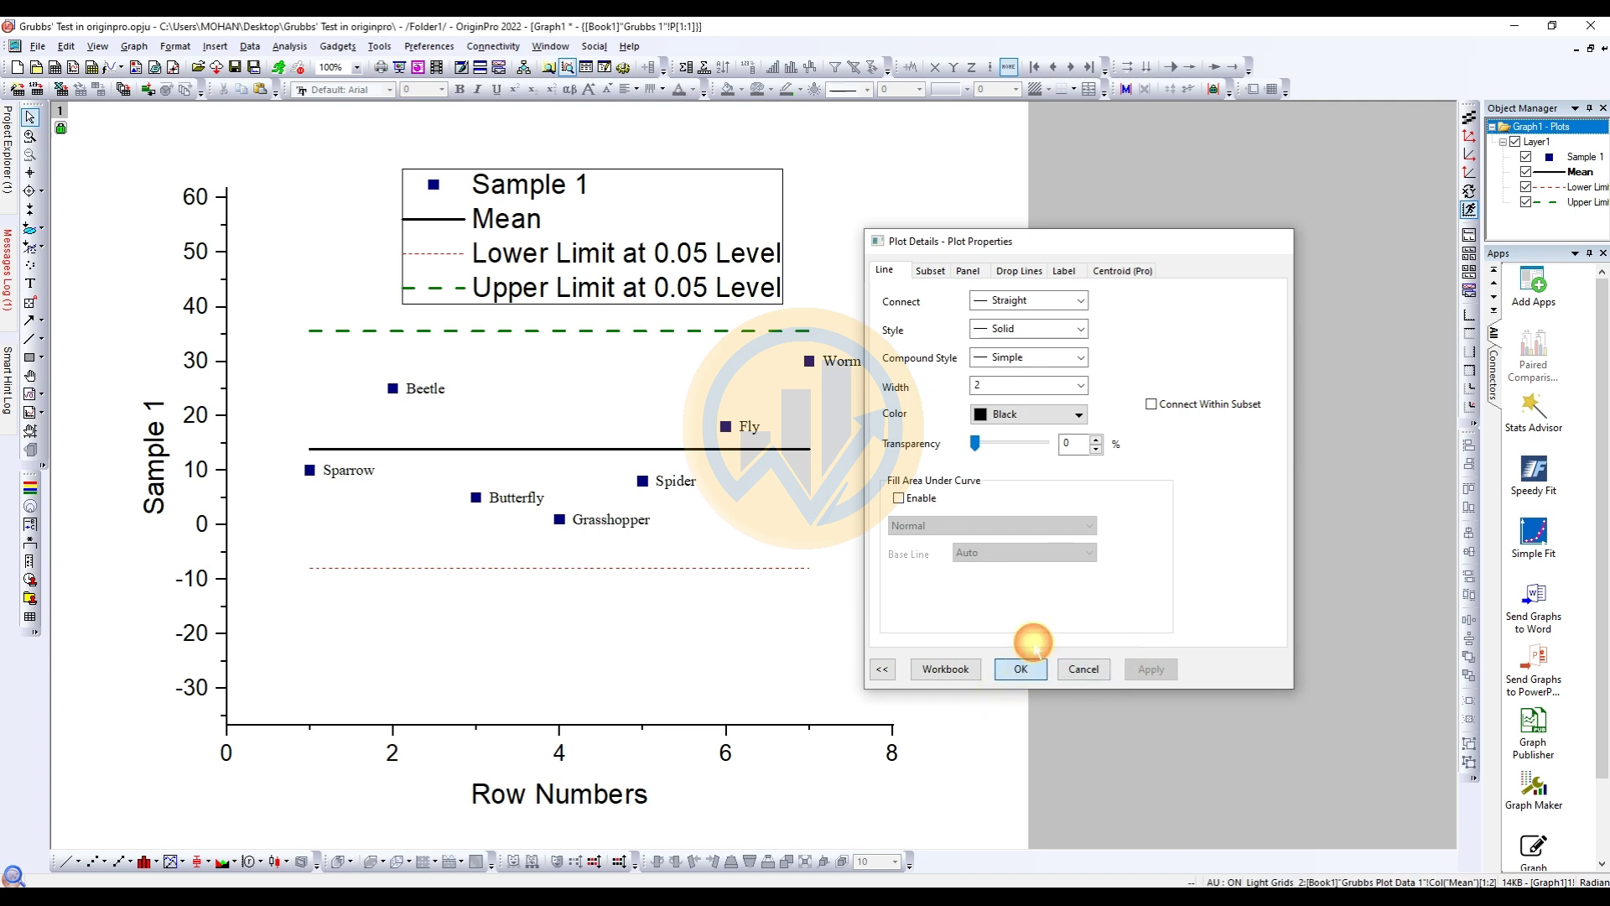
left_click(1021, 668)
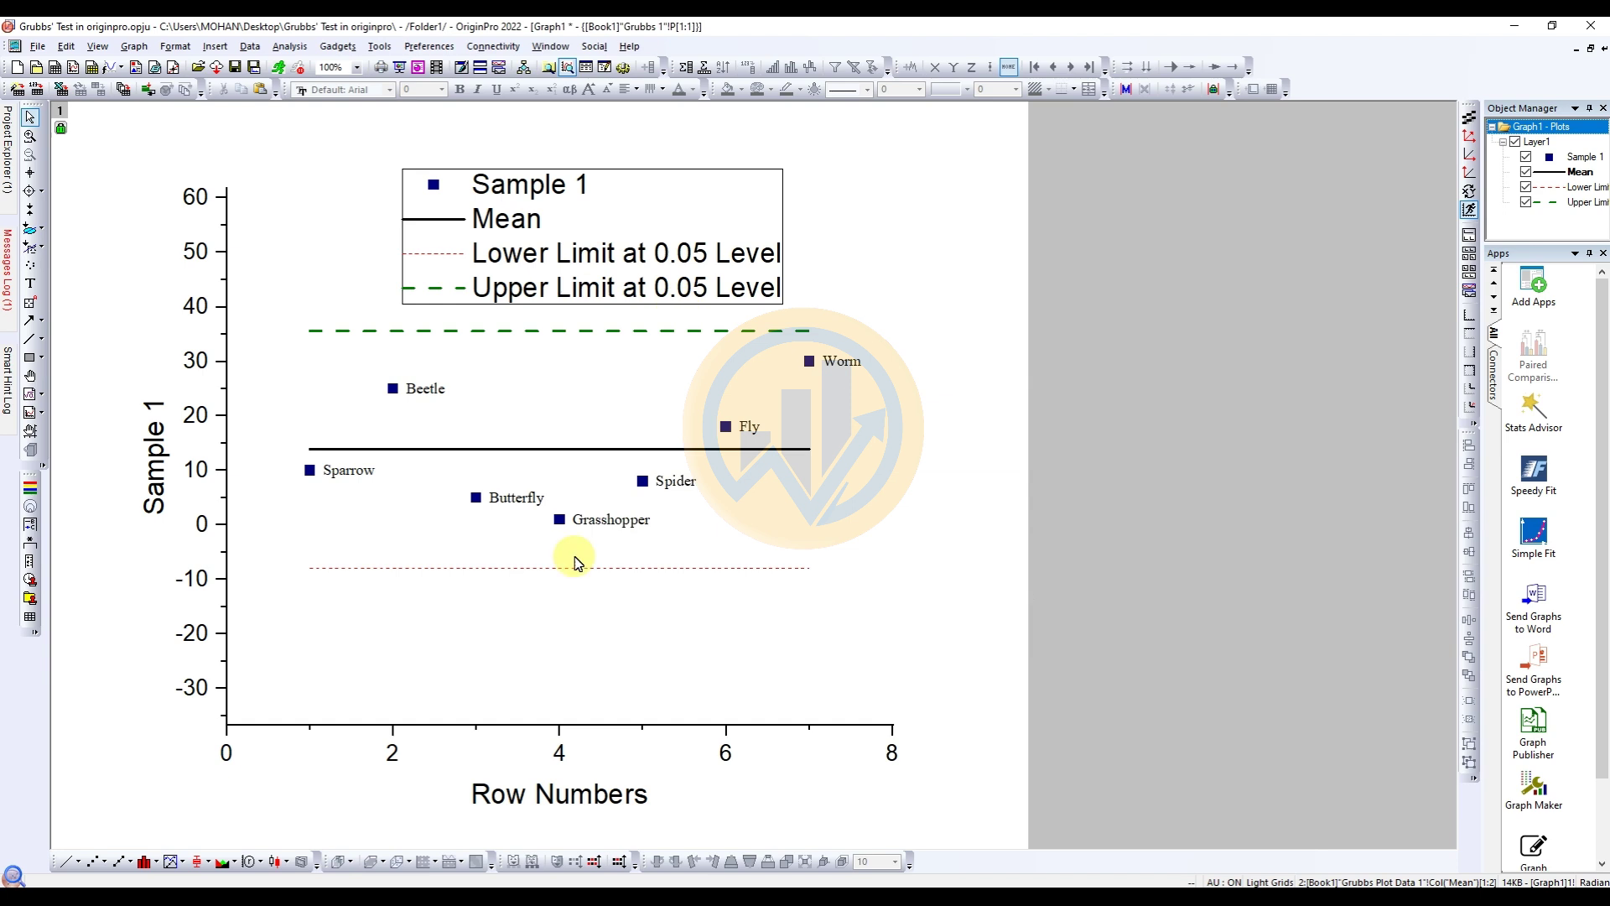
Set the width of the dashed Lower Limit line to 1.5 and accept the plot settings.
left_click(594, 568)
double_click(593, 569)
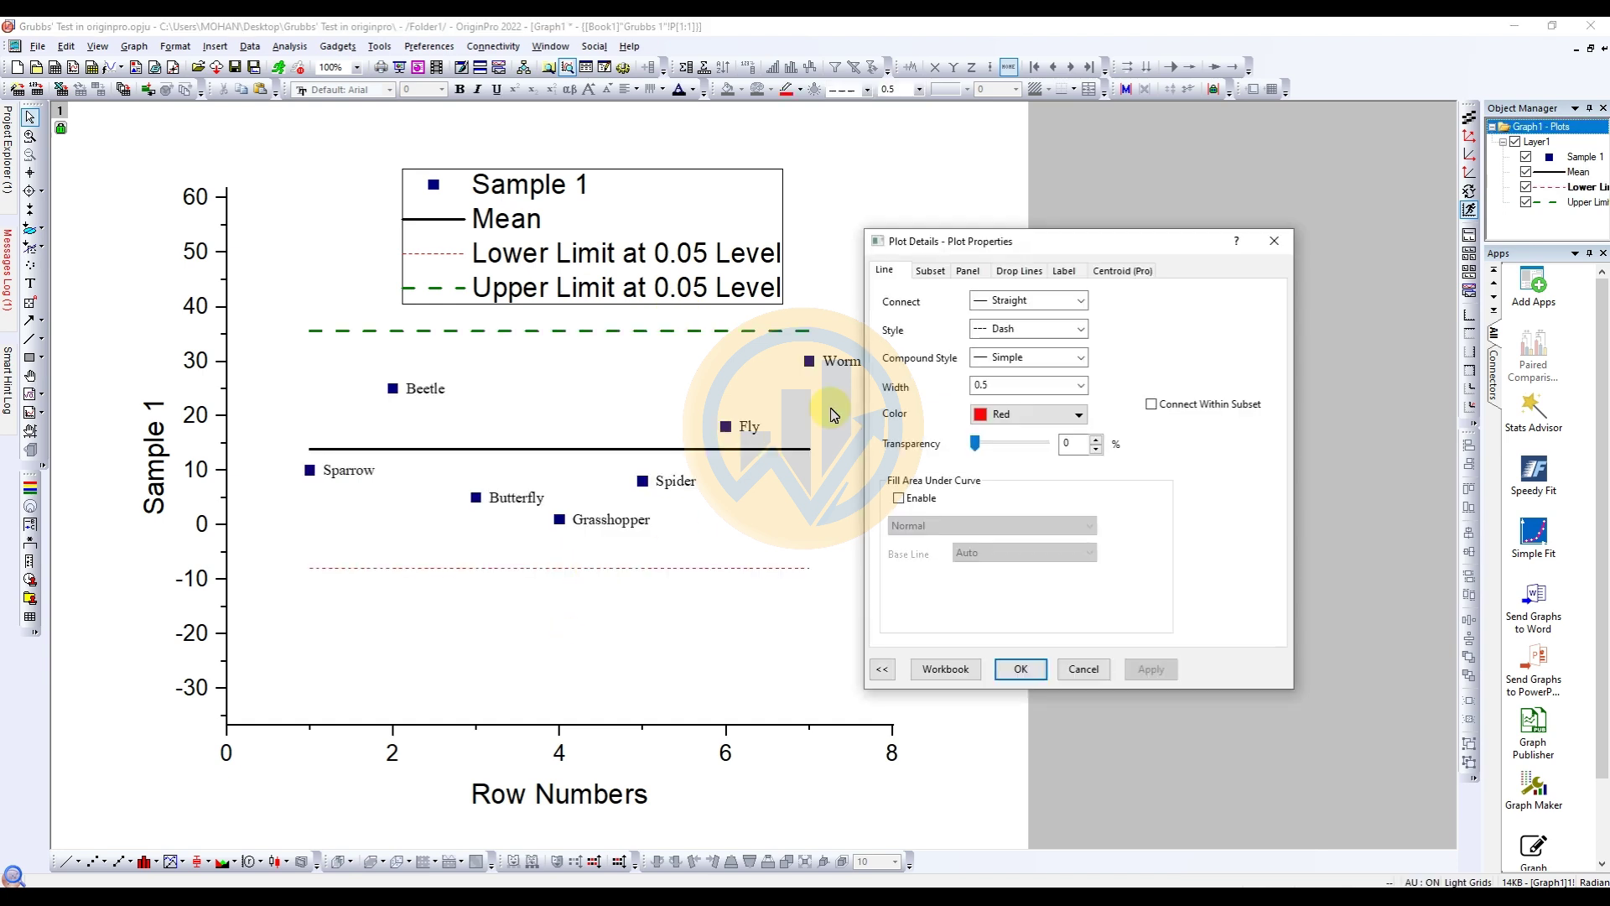
left_click(1082, 384)
left_click(1017, 443)
left_click(1139, 668)
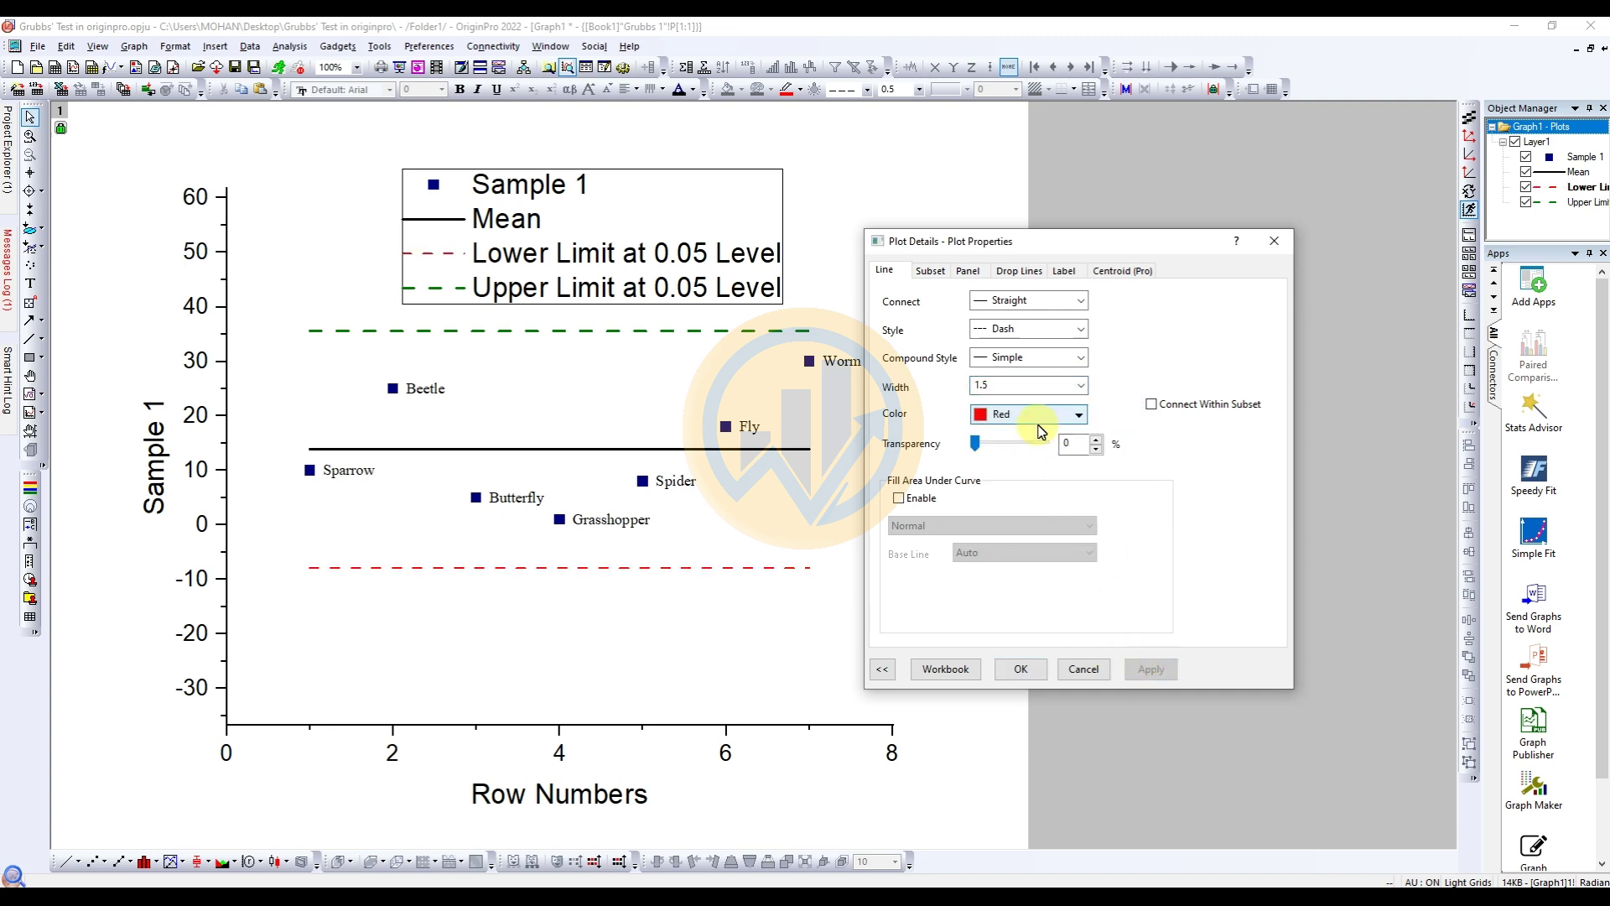
left_click(1018, 671)
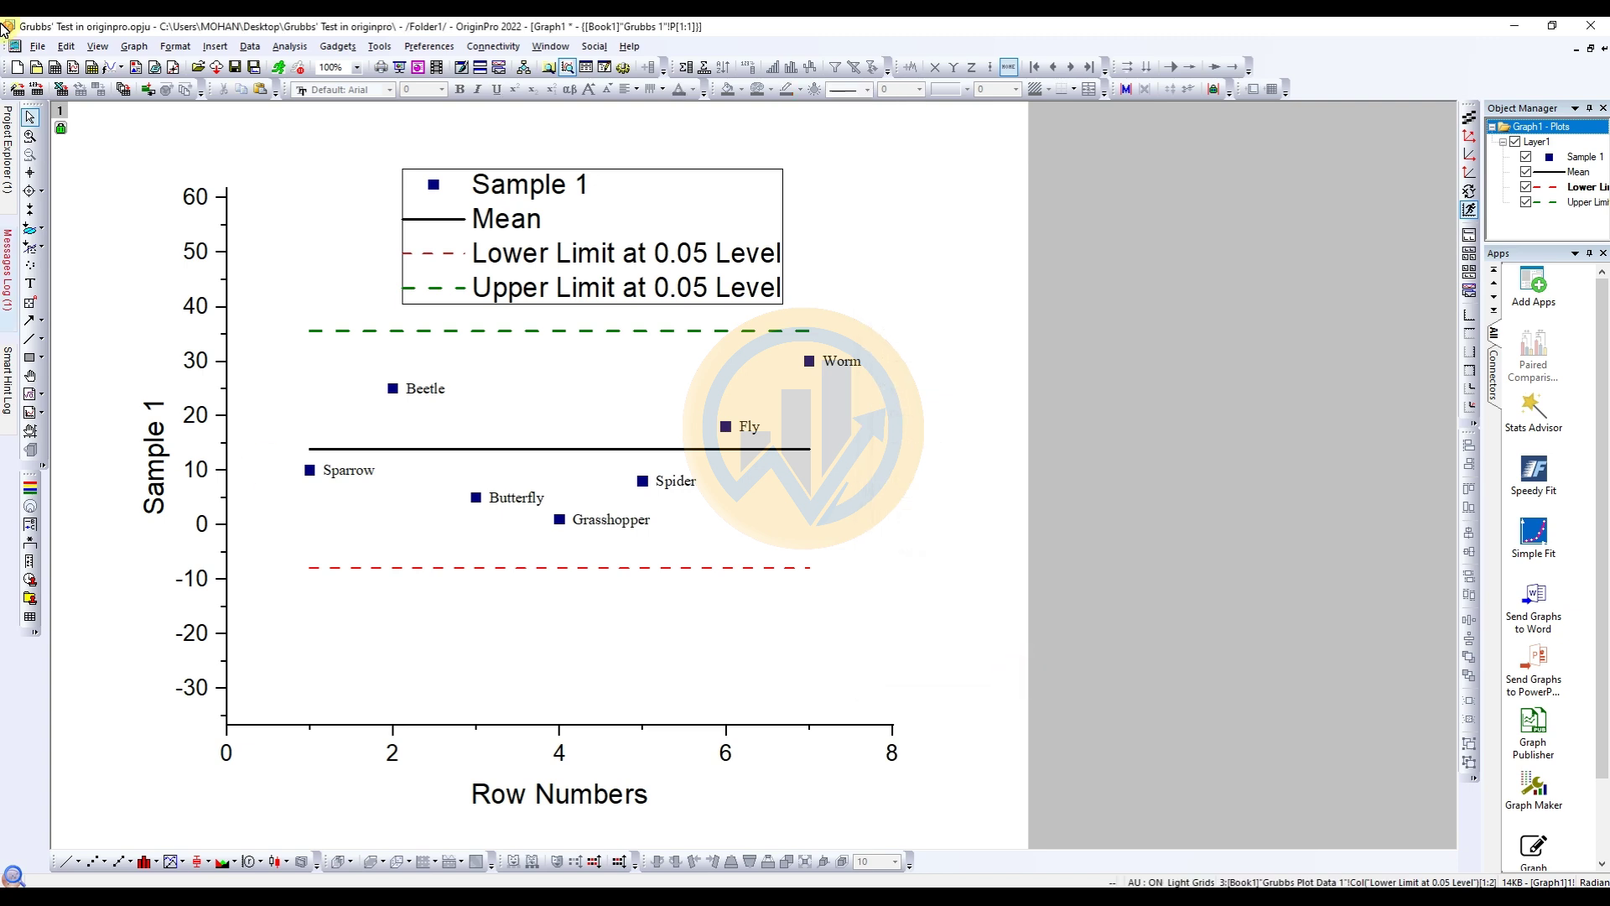
Format the legend text as Times New Roman, size 14, and move the legend inside the plot area above the Upper Limit line.
left_click(699, 185)
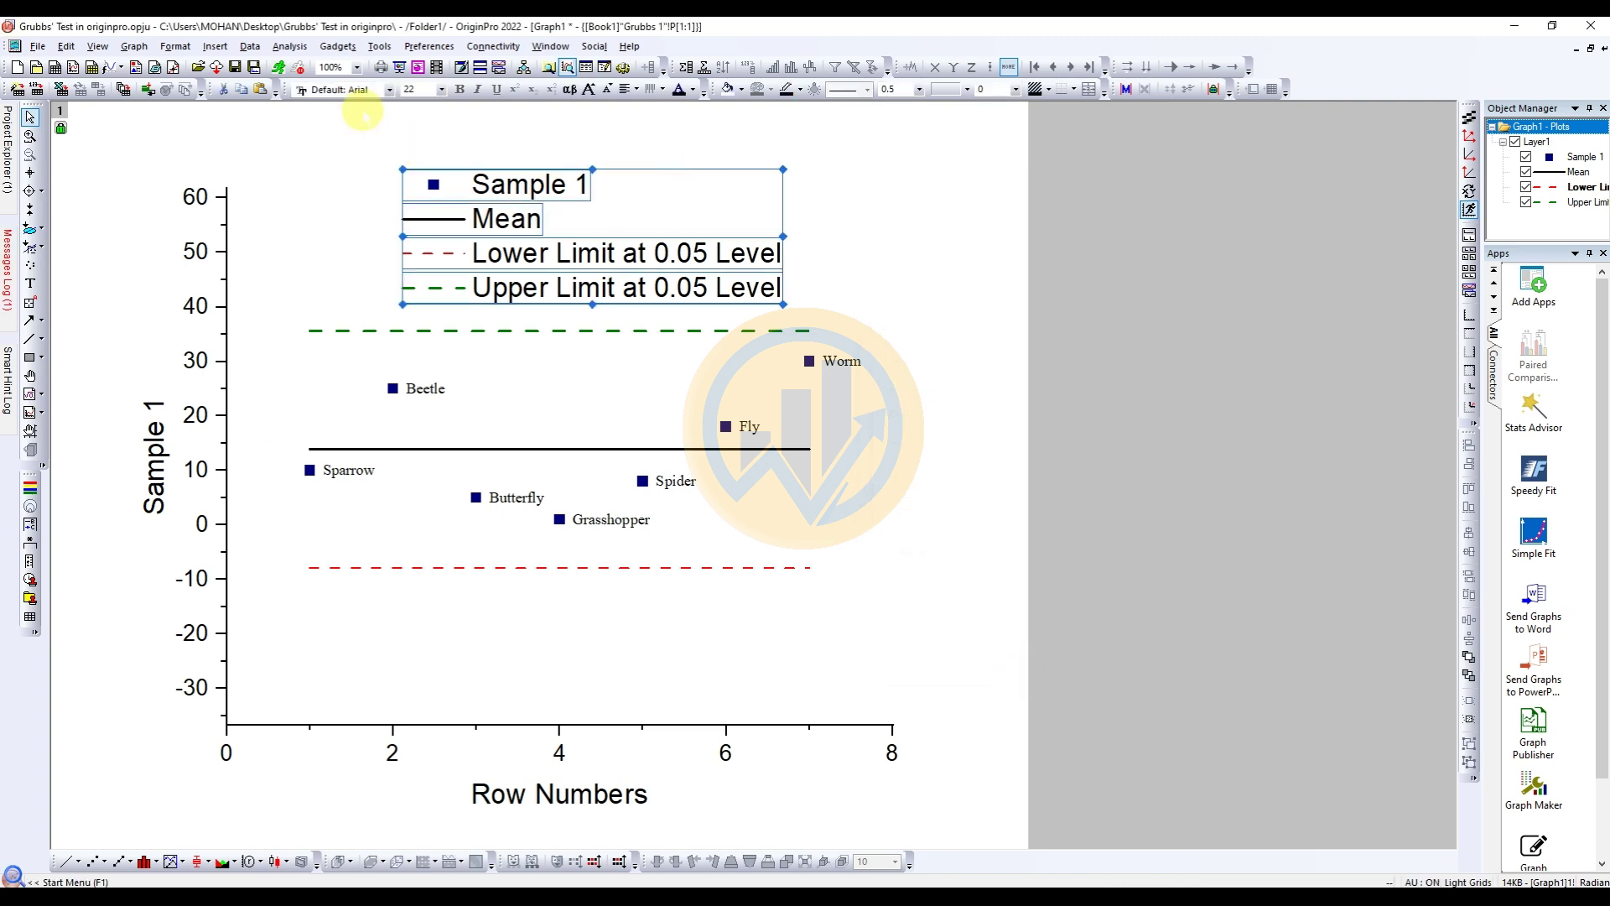
left_click(389, 89)
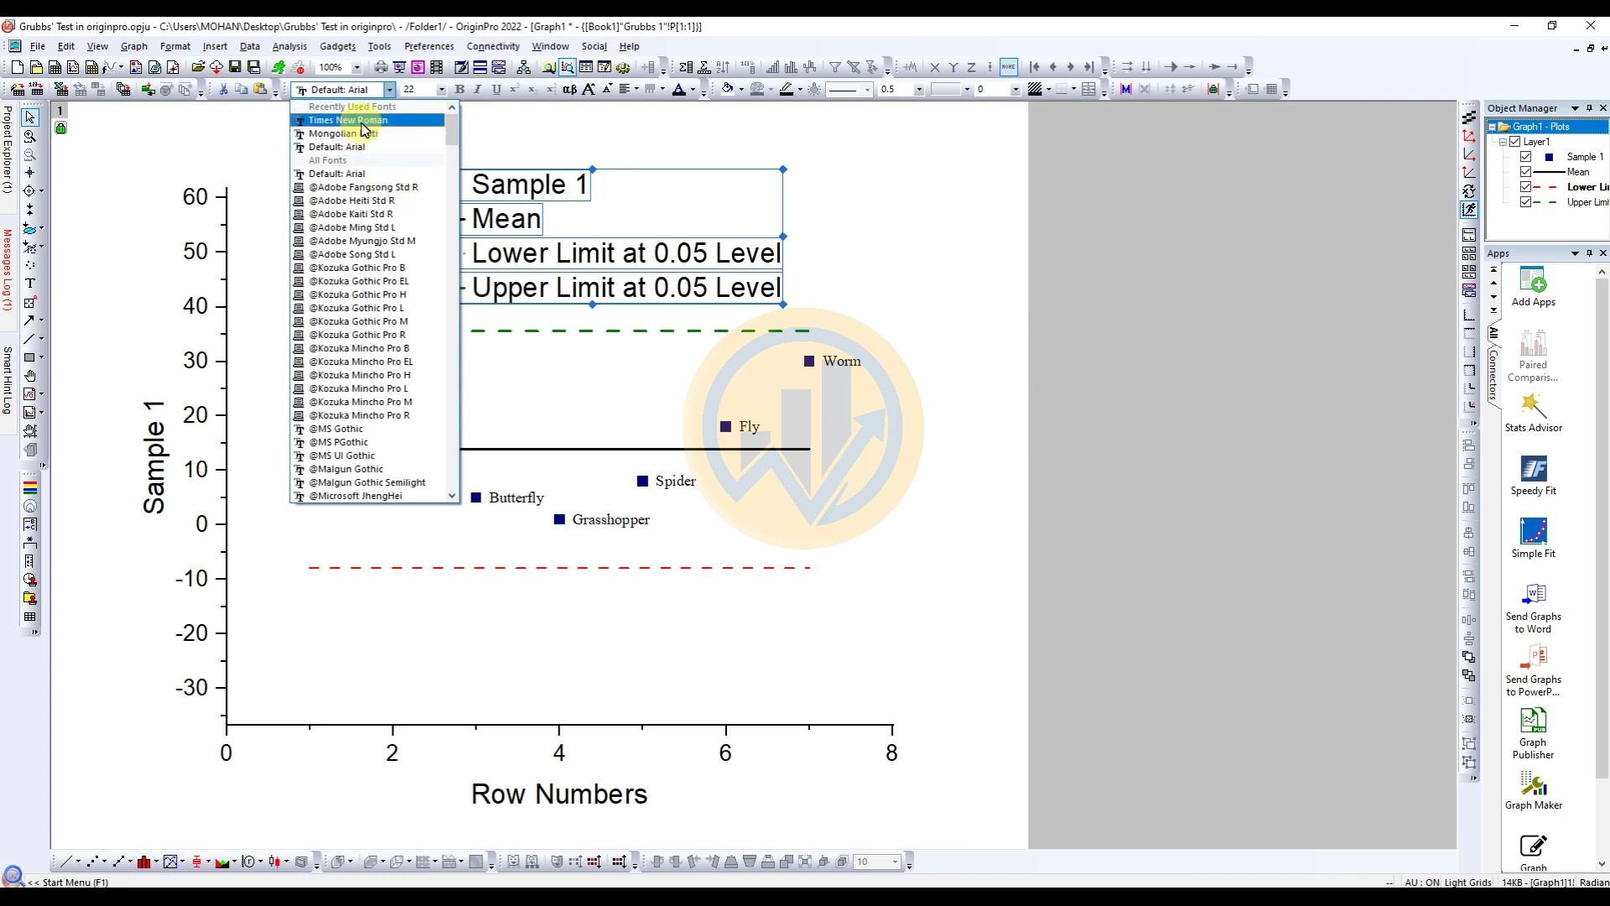
left_click(348, 120)
left_click(441, 90)
left_click(427, 159)
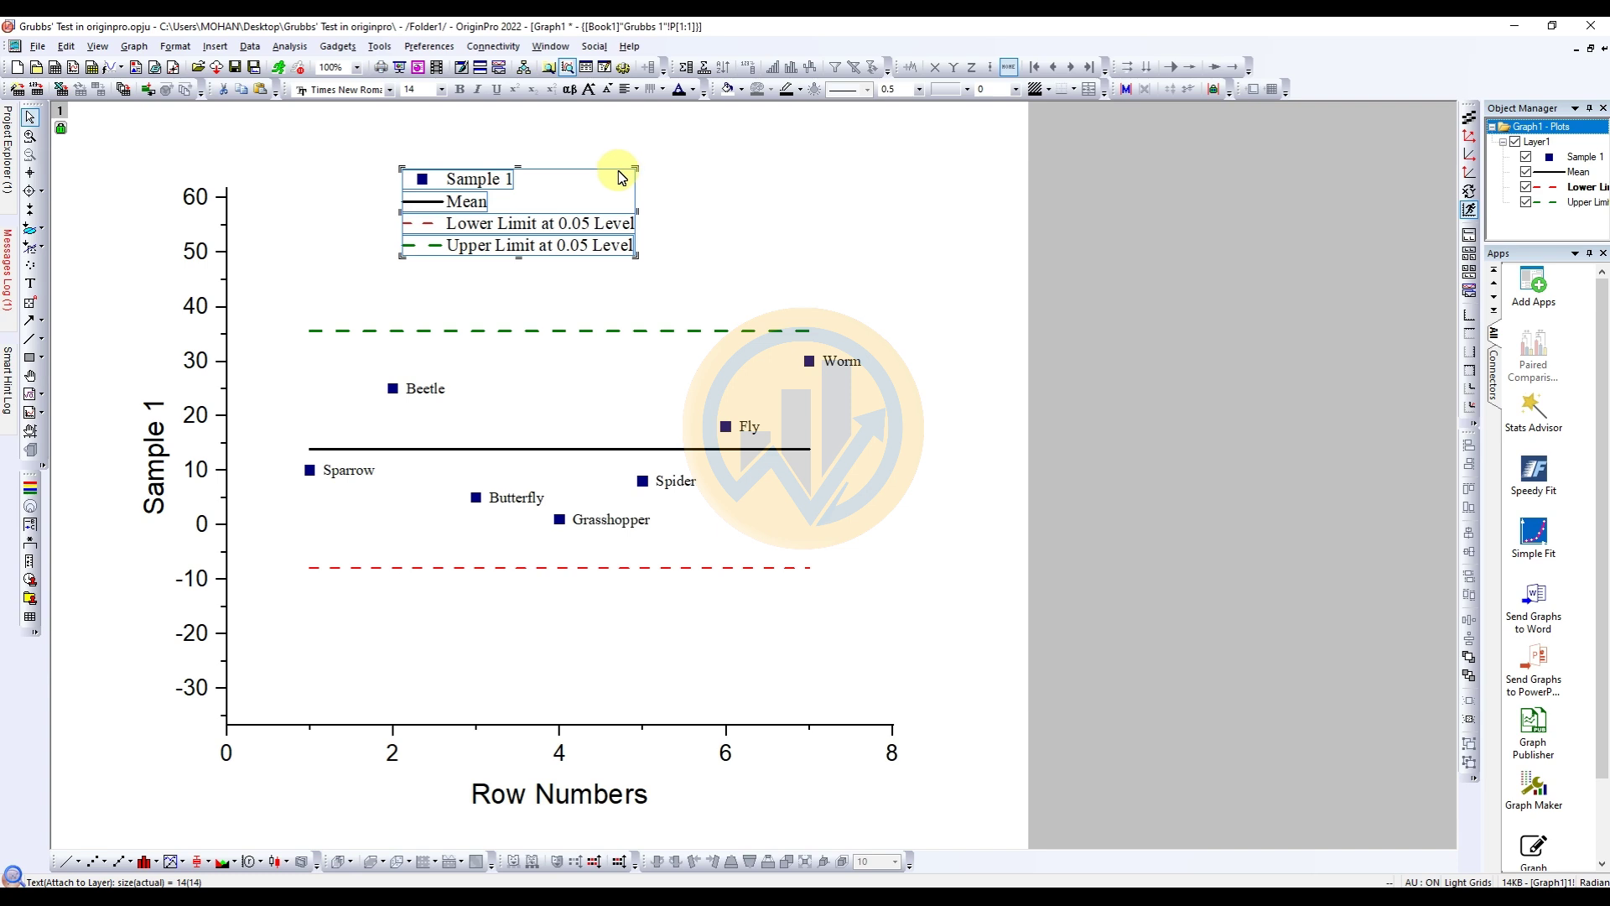
left_click_drag(618, 176, 773, 233)
left_click(871, 359)
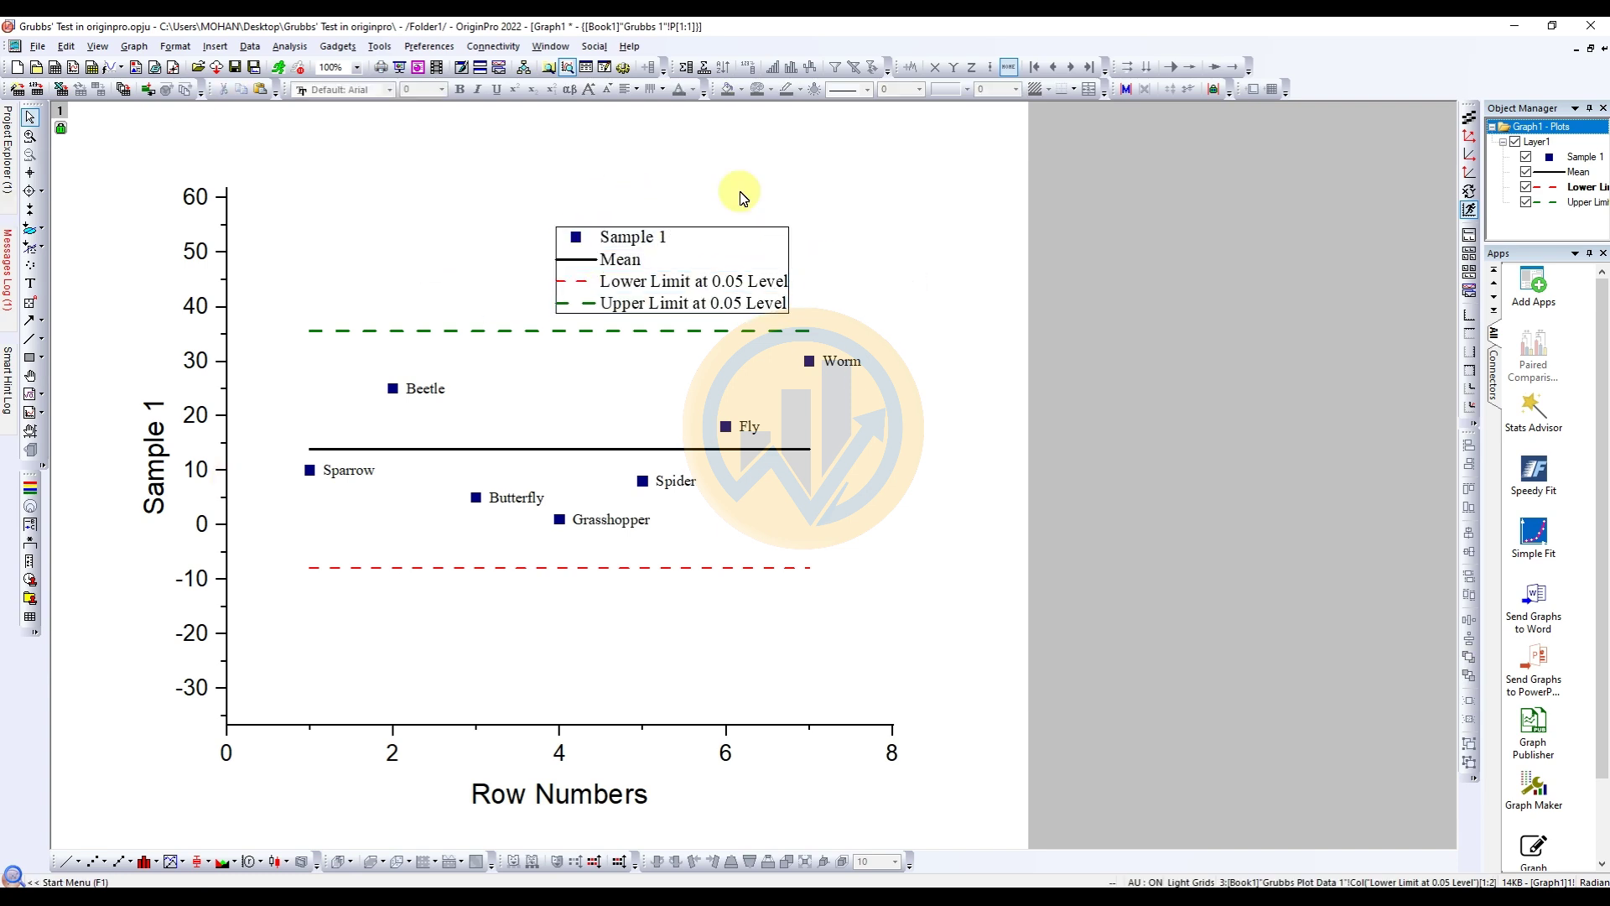
Add a top-X right-Y axis layer to the graph and delete its axis titles and tick labels.
left_click(1469, 376)
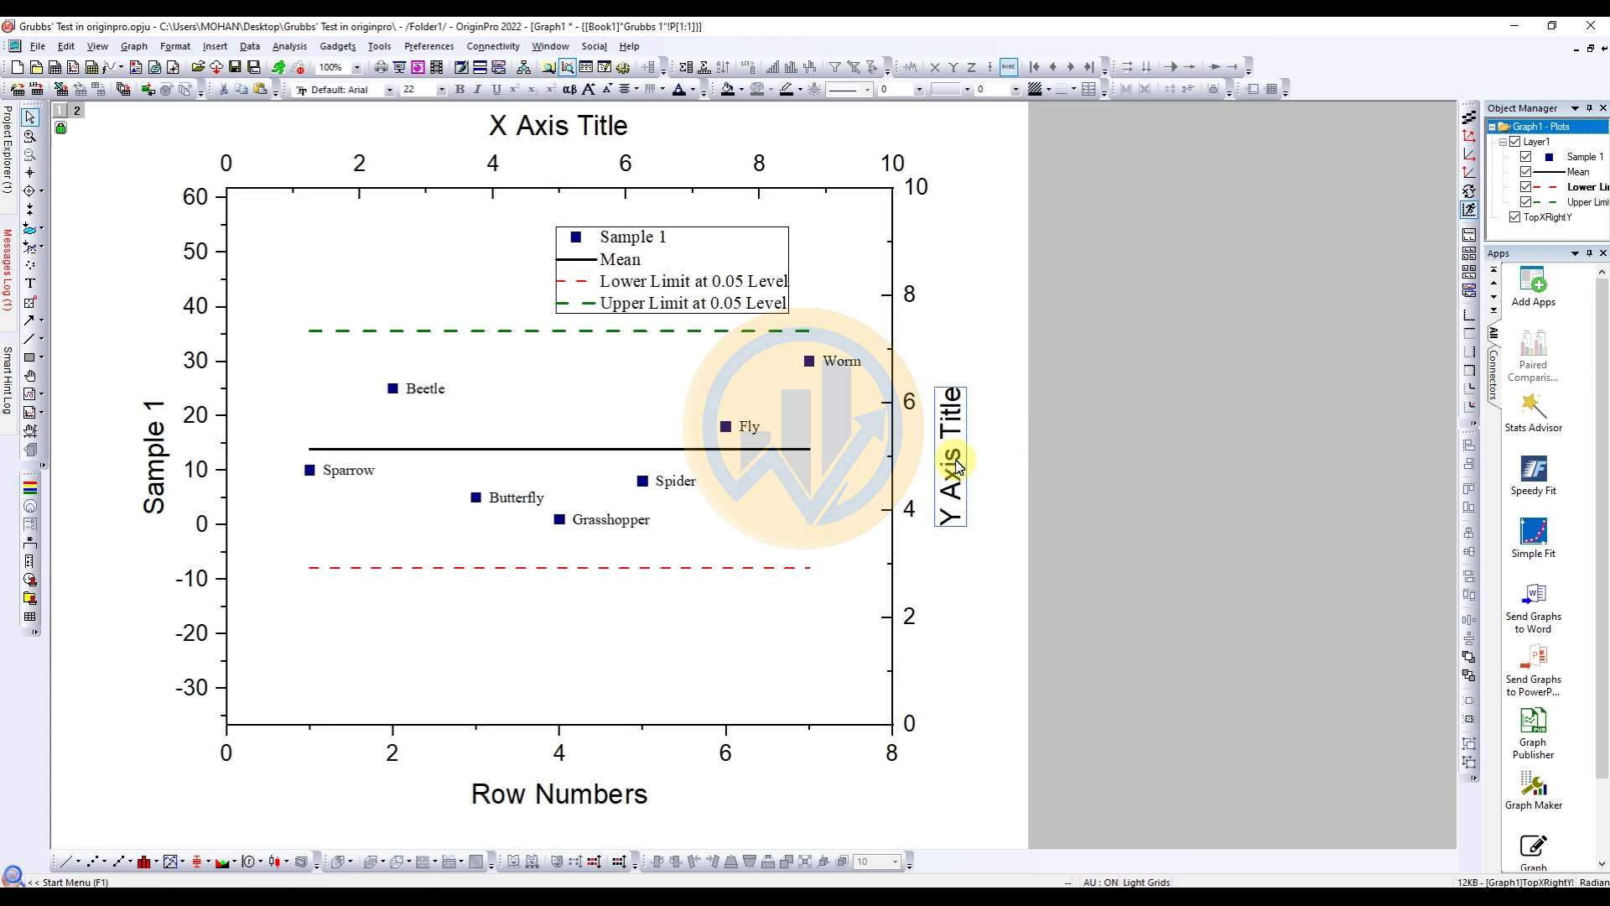
key("Delete")
key("Delete")
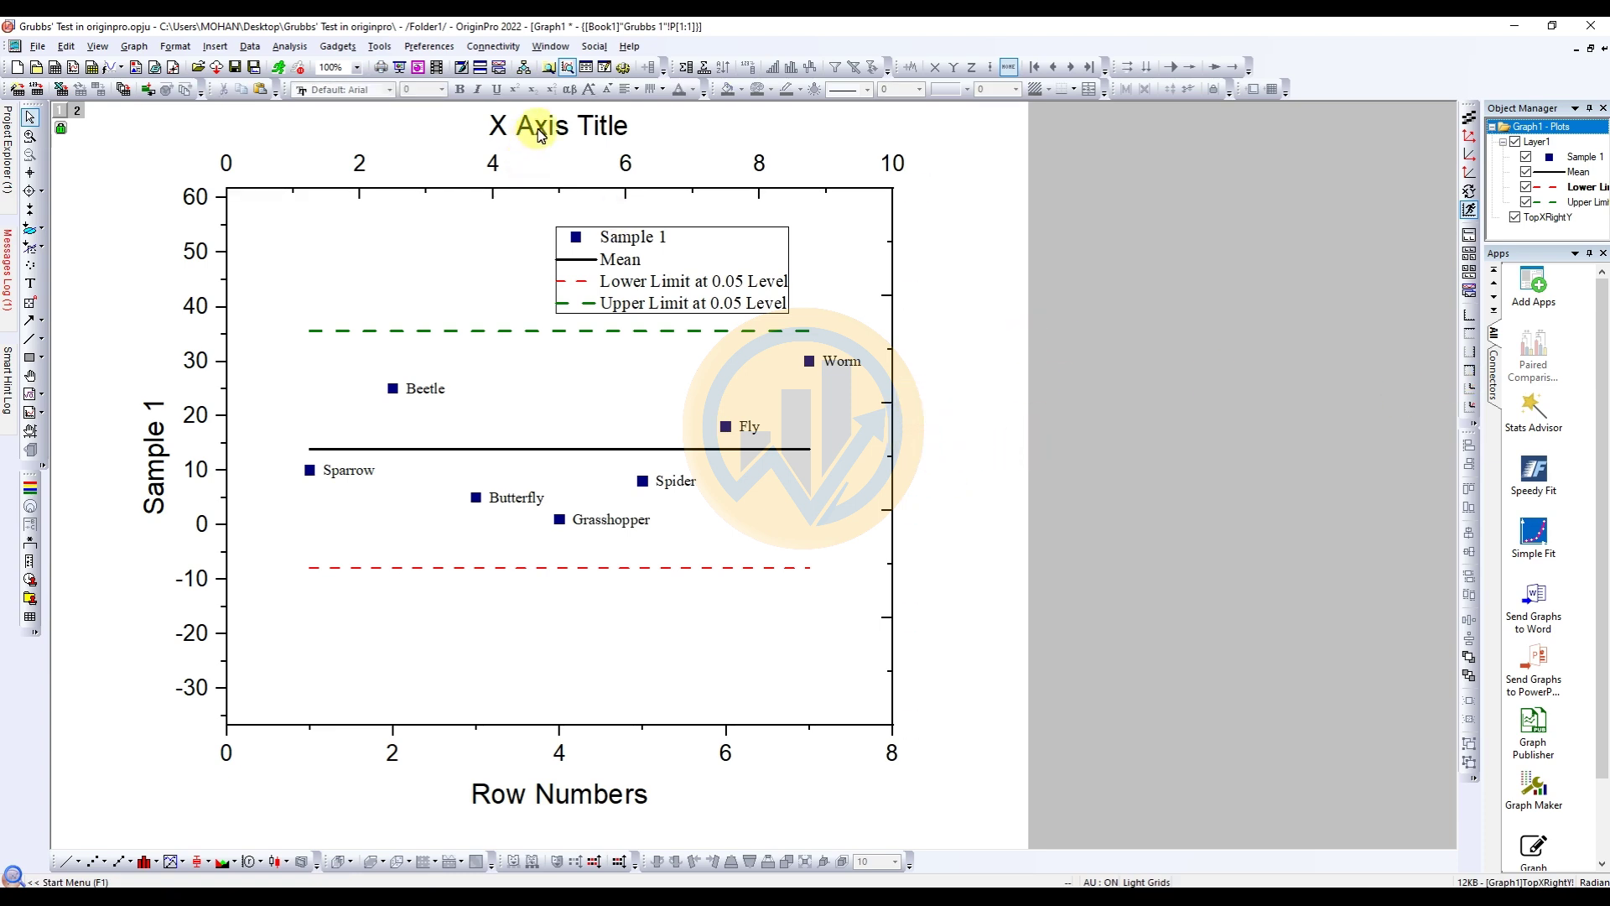
key("Delete")
left_click(621, 164)
key("Delete")
Set the major and minor tick styles of the top X axis to None.
double_click(629, 191)
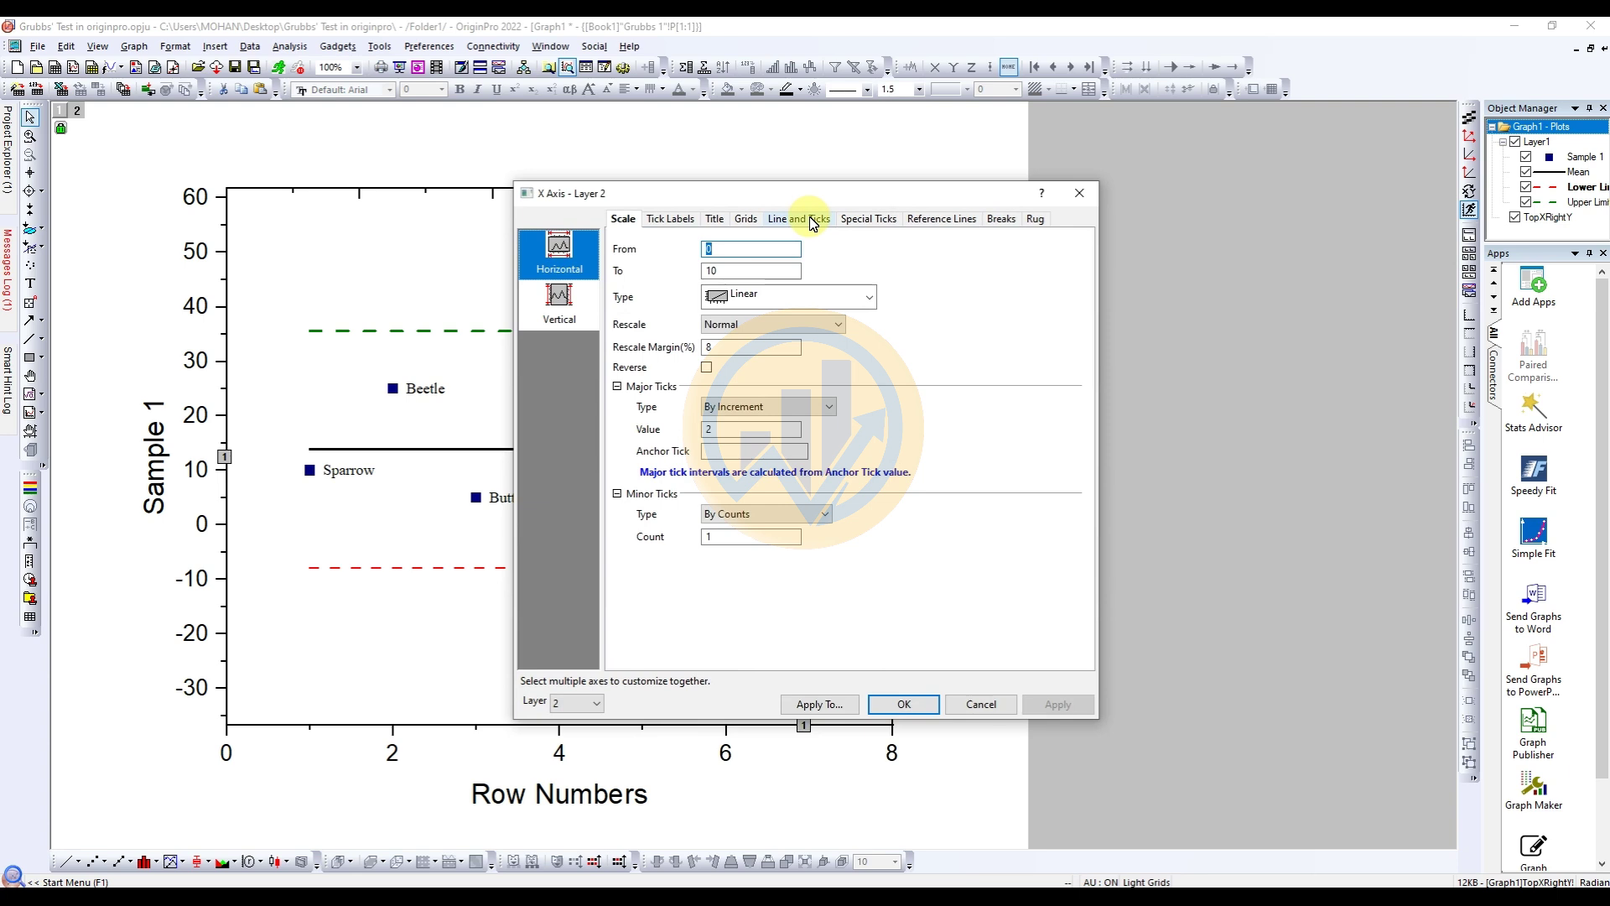
left_click(810, 220)
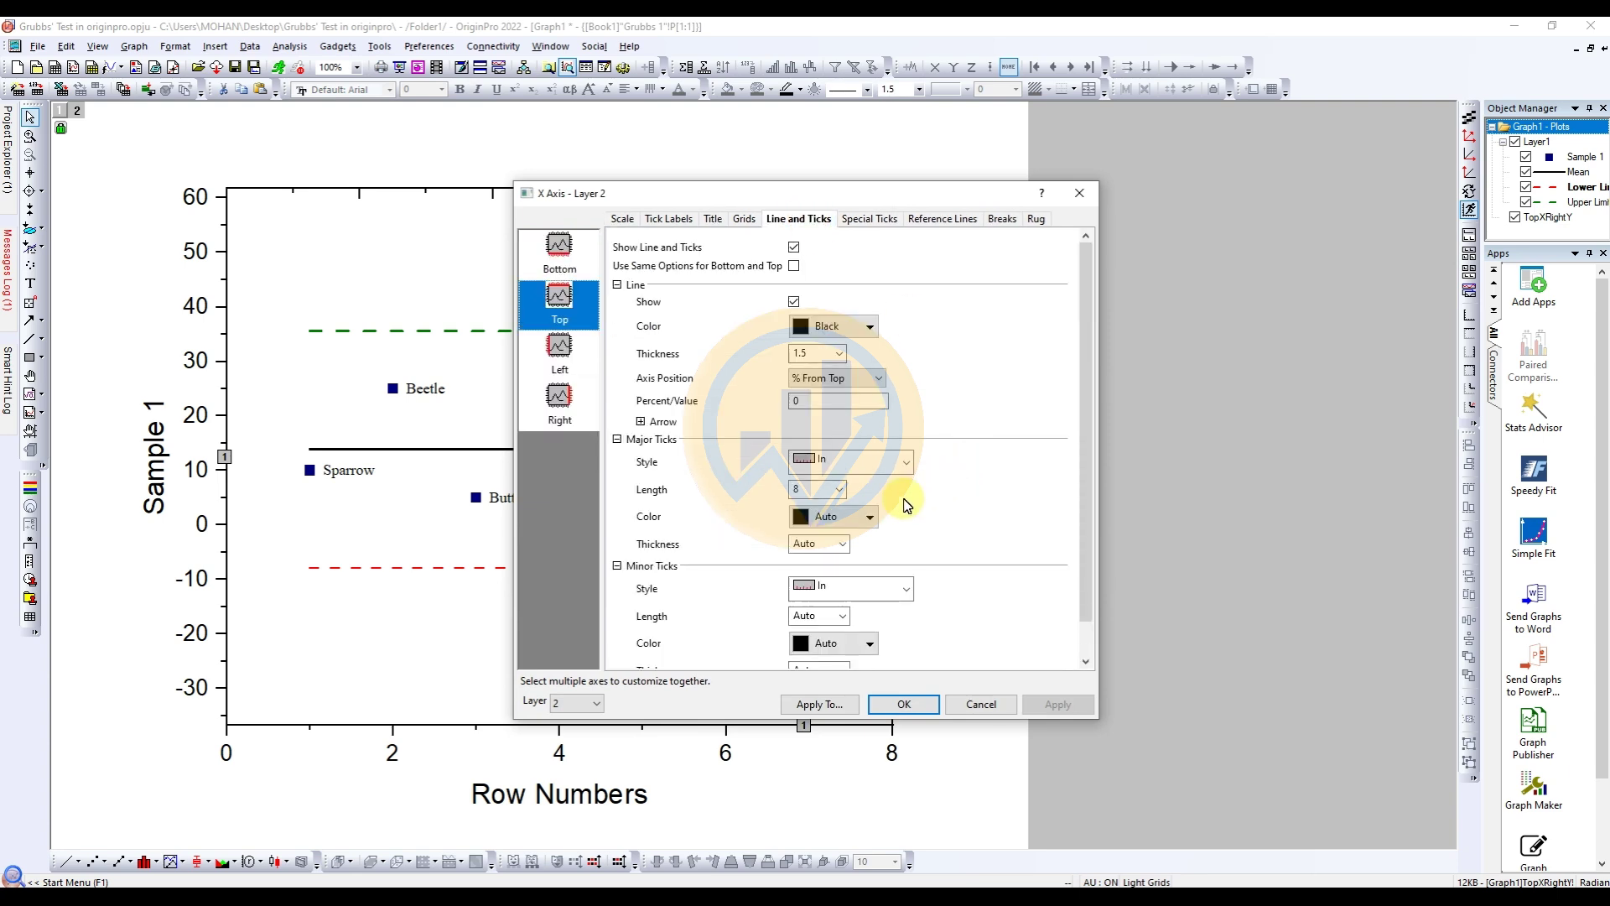
left_click(909, 464)
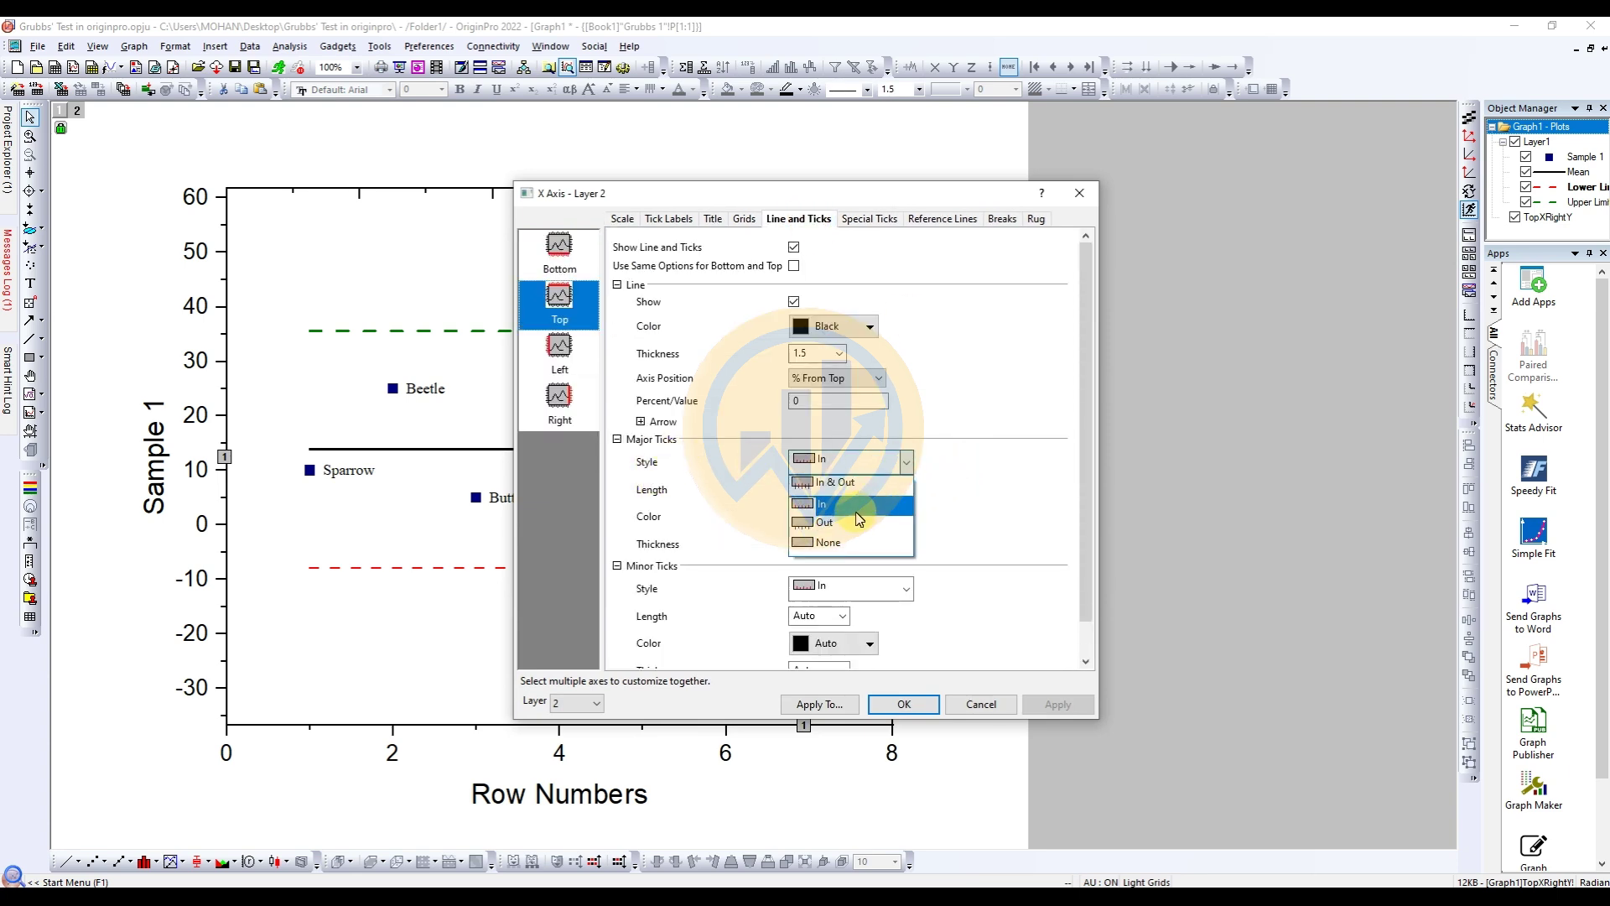
left_click(856, 524)
left_click(905, 462)
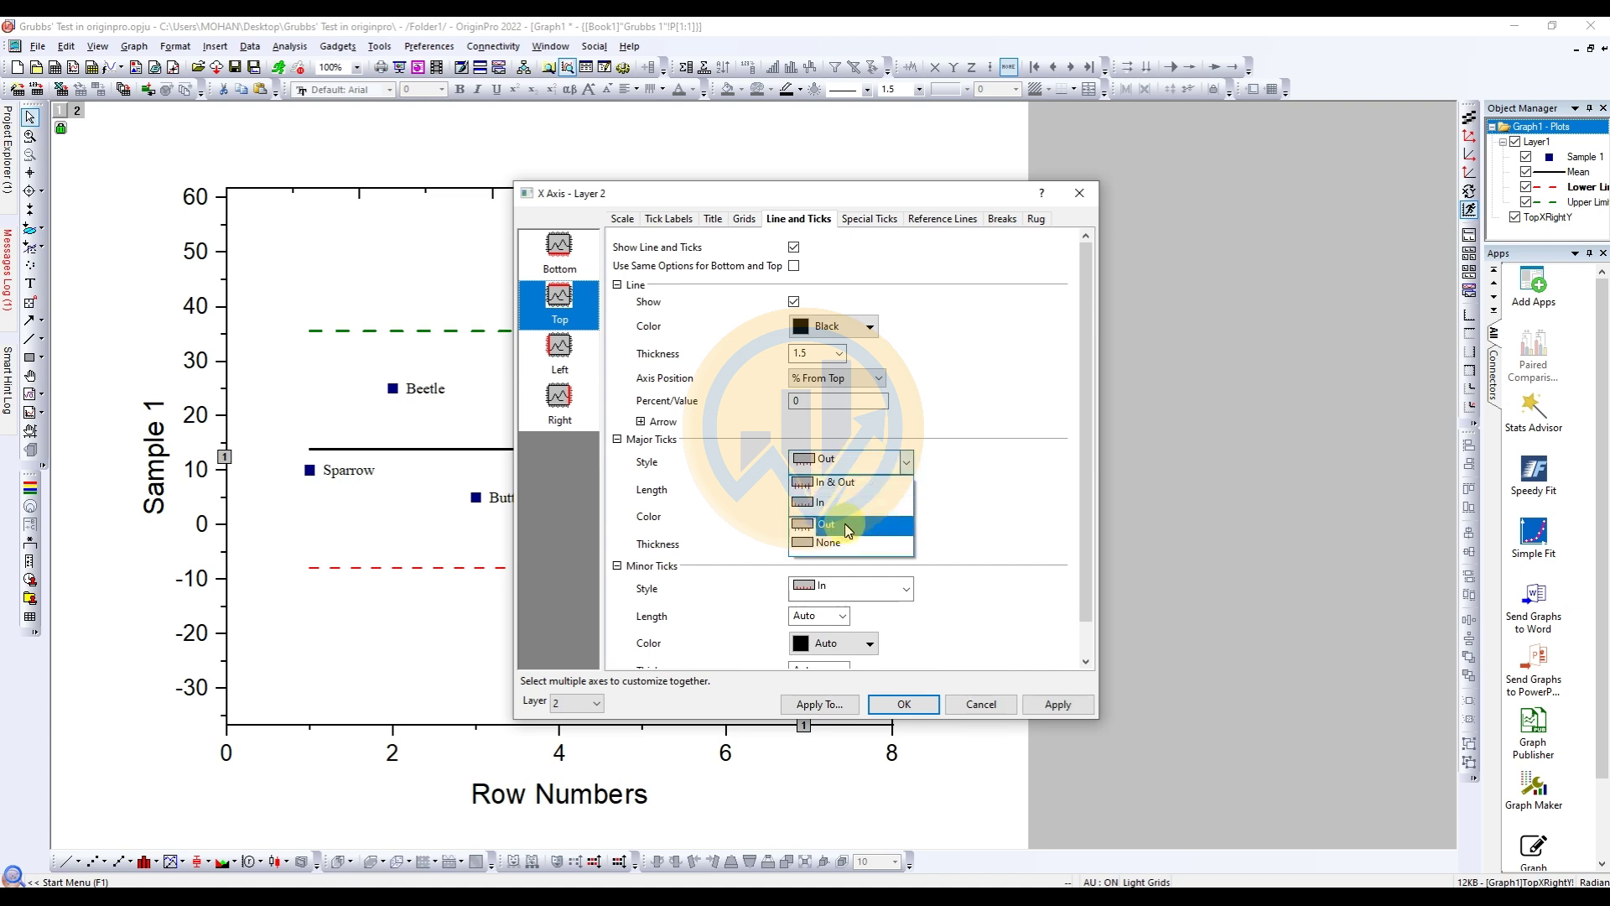
left_click(847, 543)
left_click(906, 588)
left_click(830, 669)
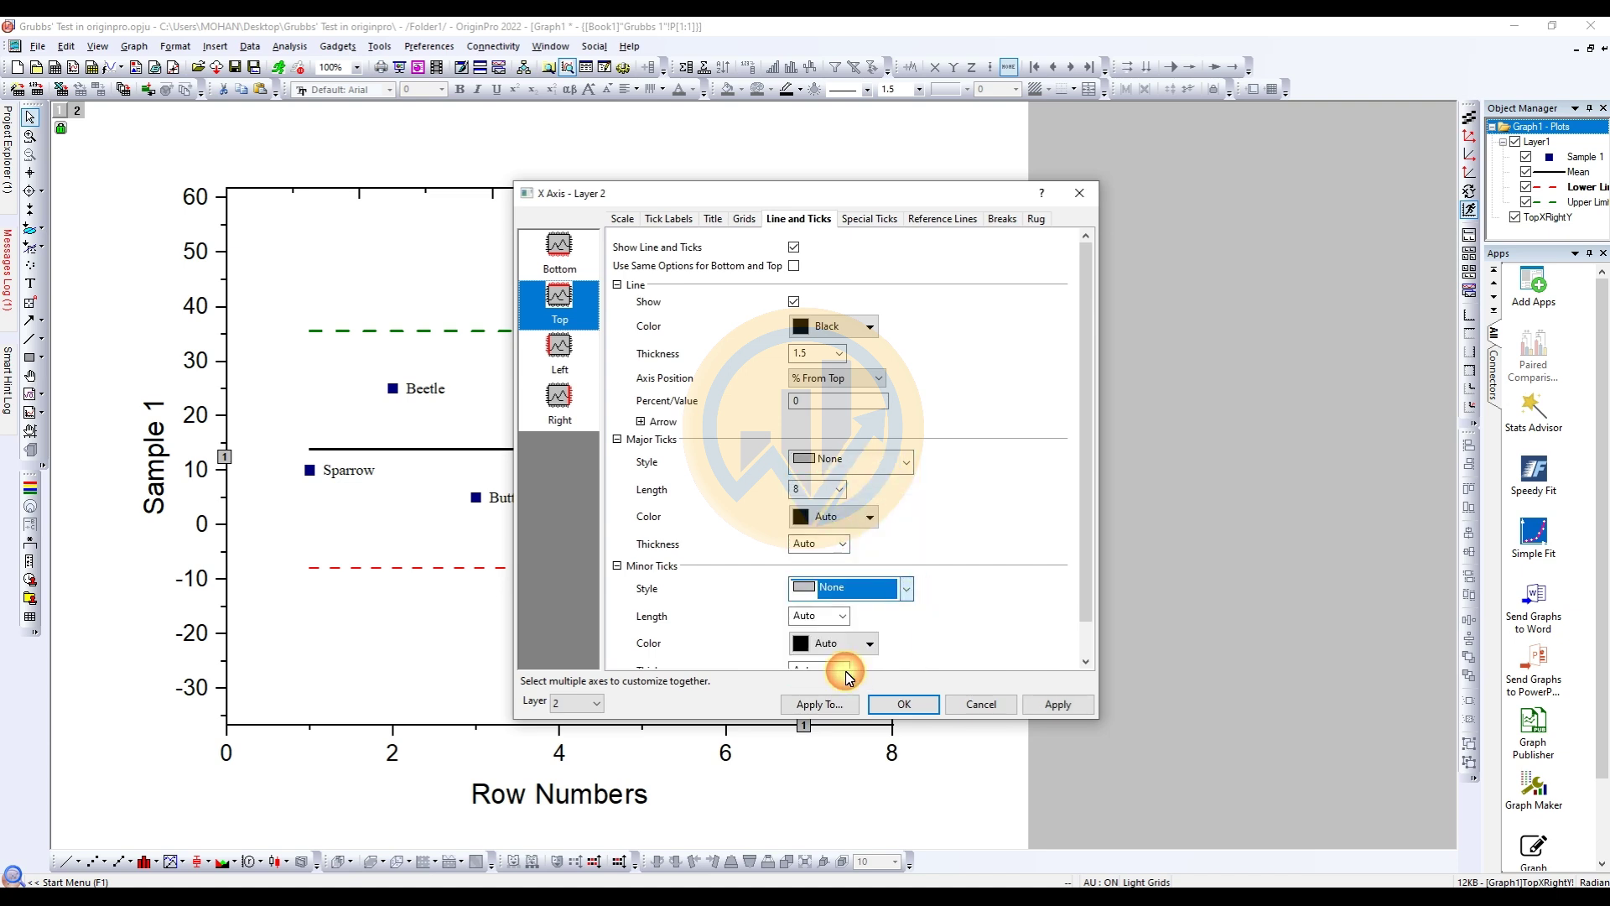
Set the major and minor tick styles of the right Y axis to None and accept the axis settings.
left_click(560, 400)
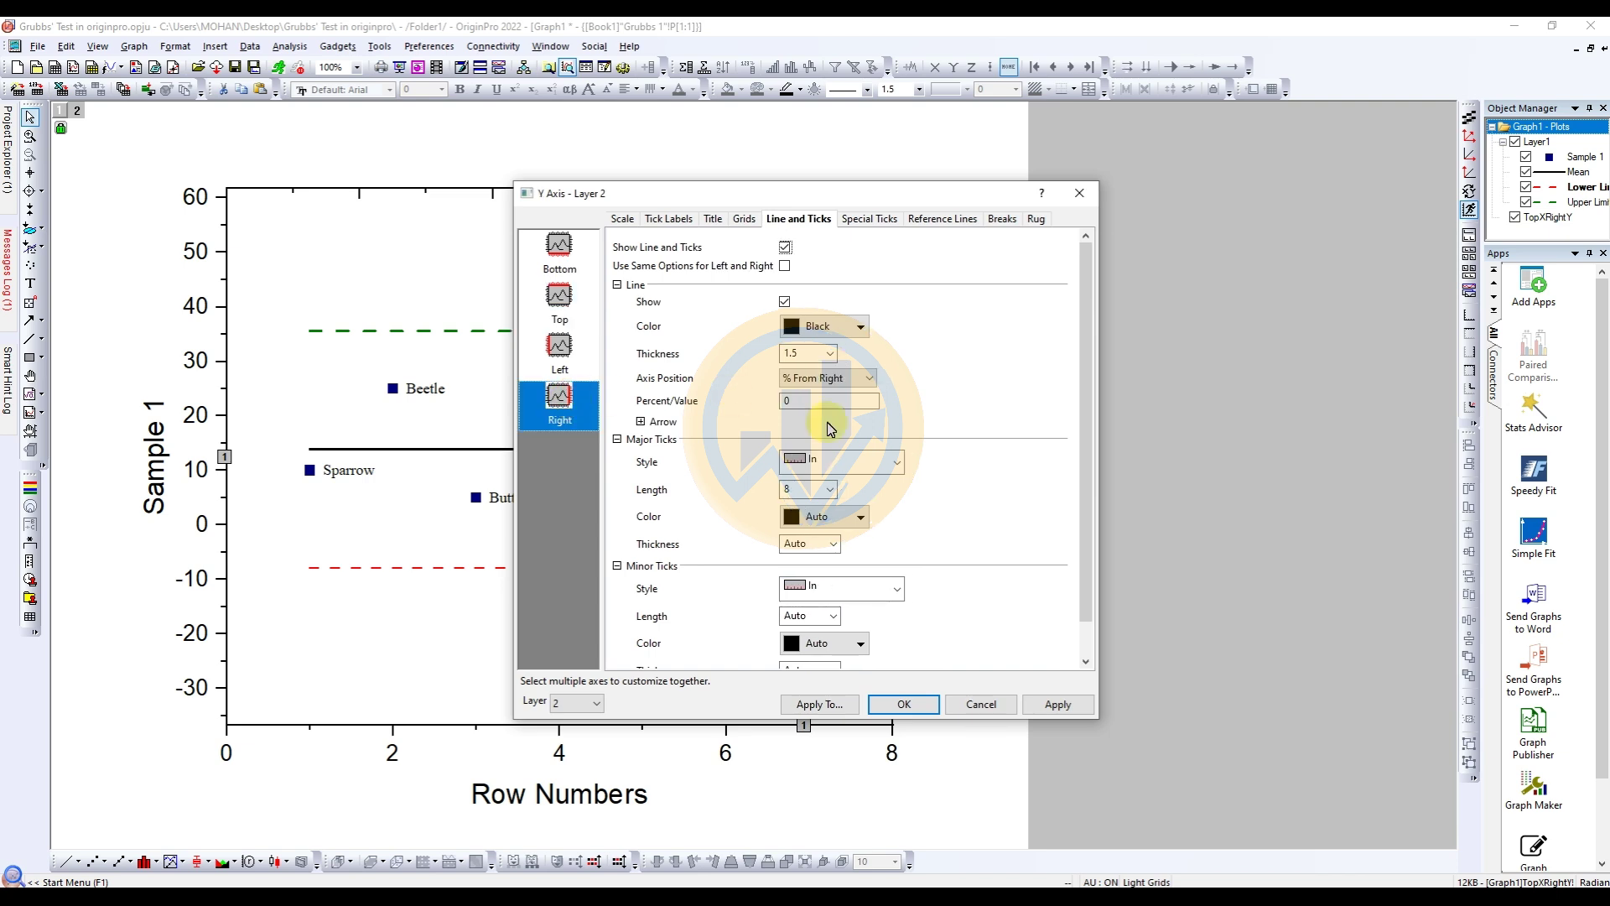
left_click(900, 464)
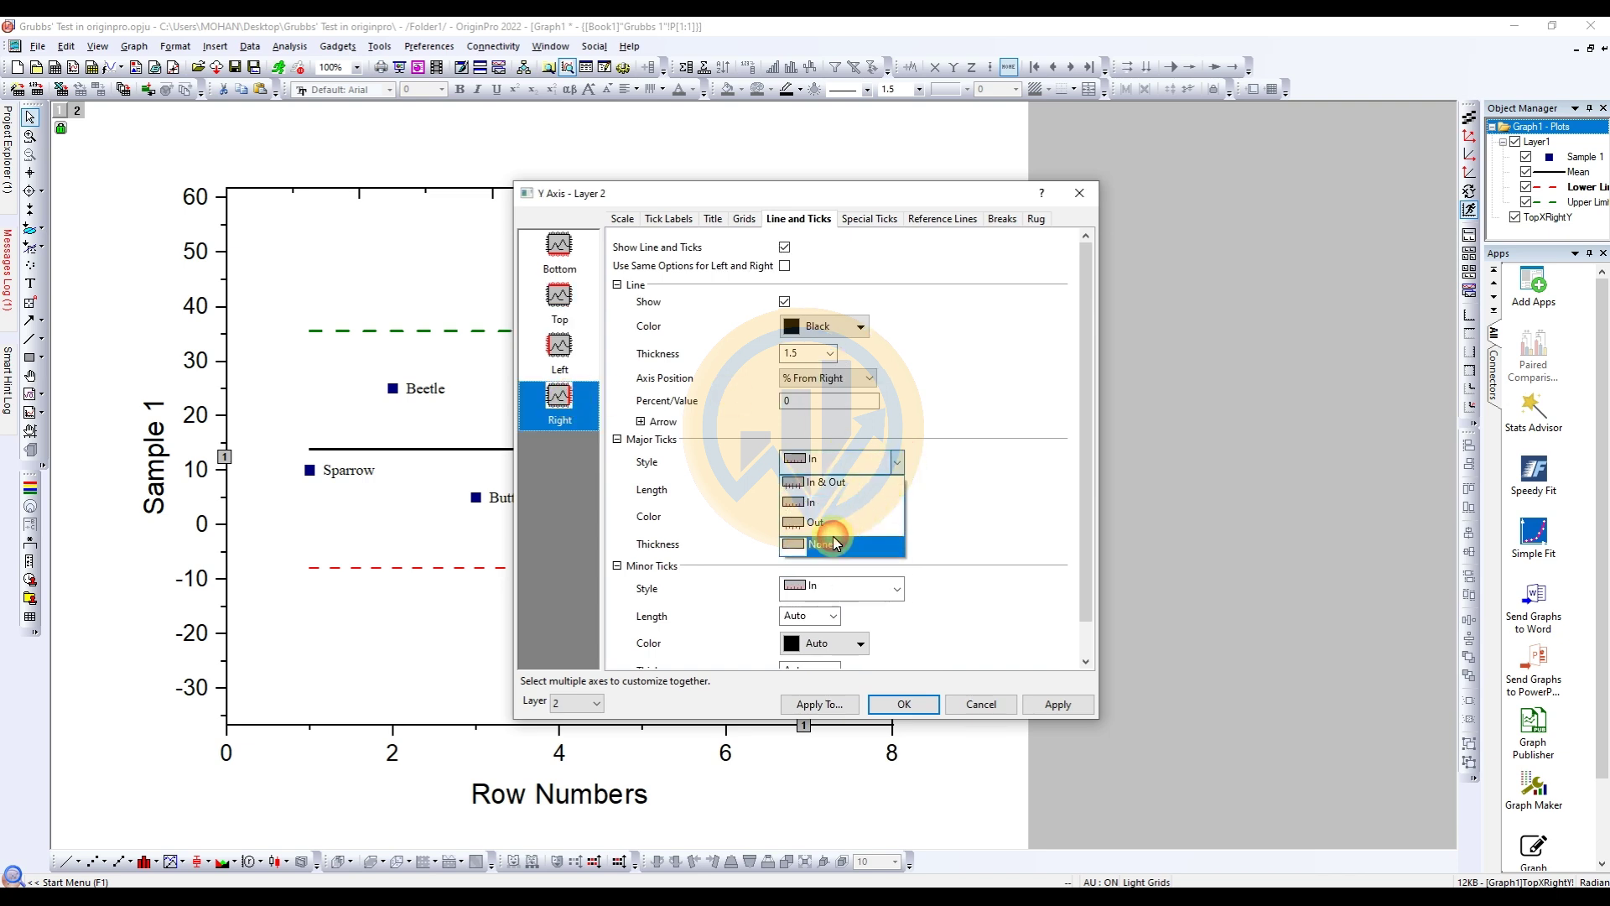
left_click(834, 541)
left_click(897, 589)
left_click(839, 668)
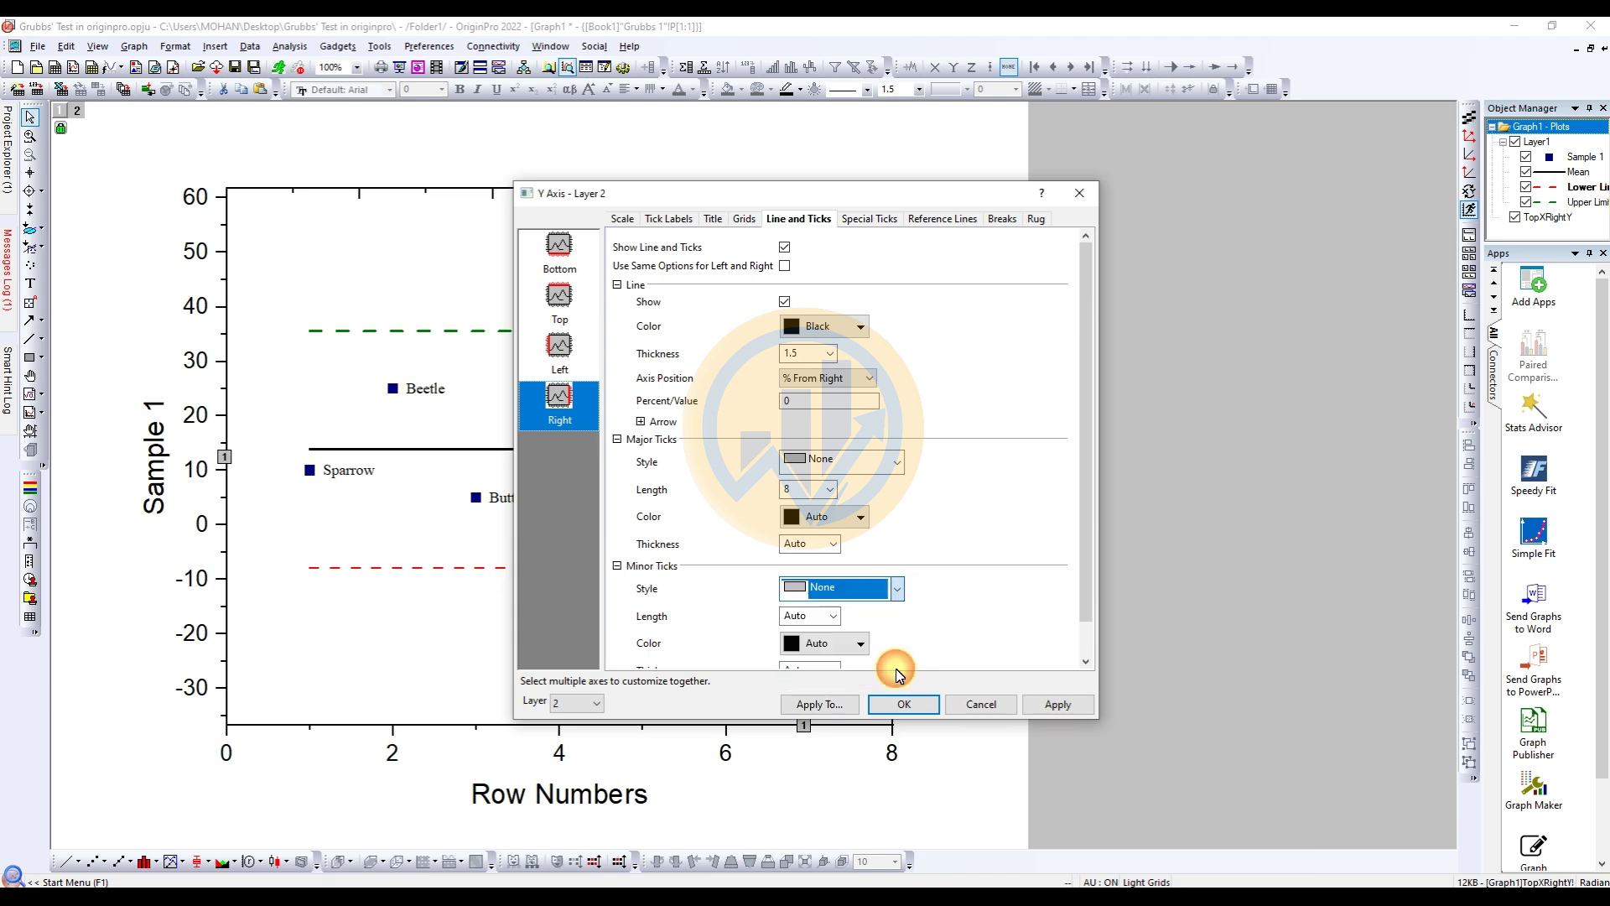
left_click(1055, 706)
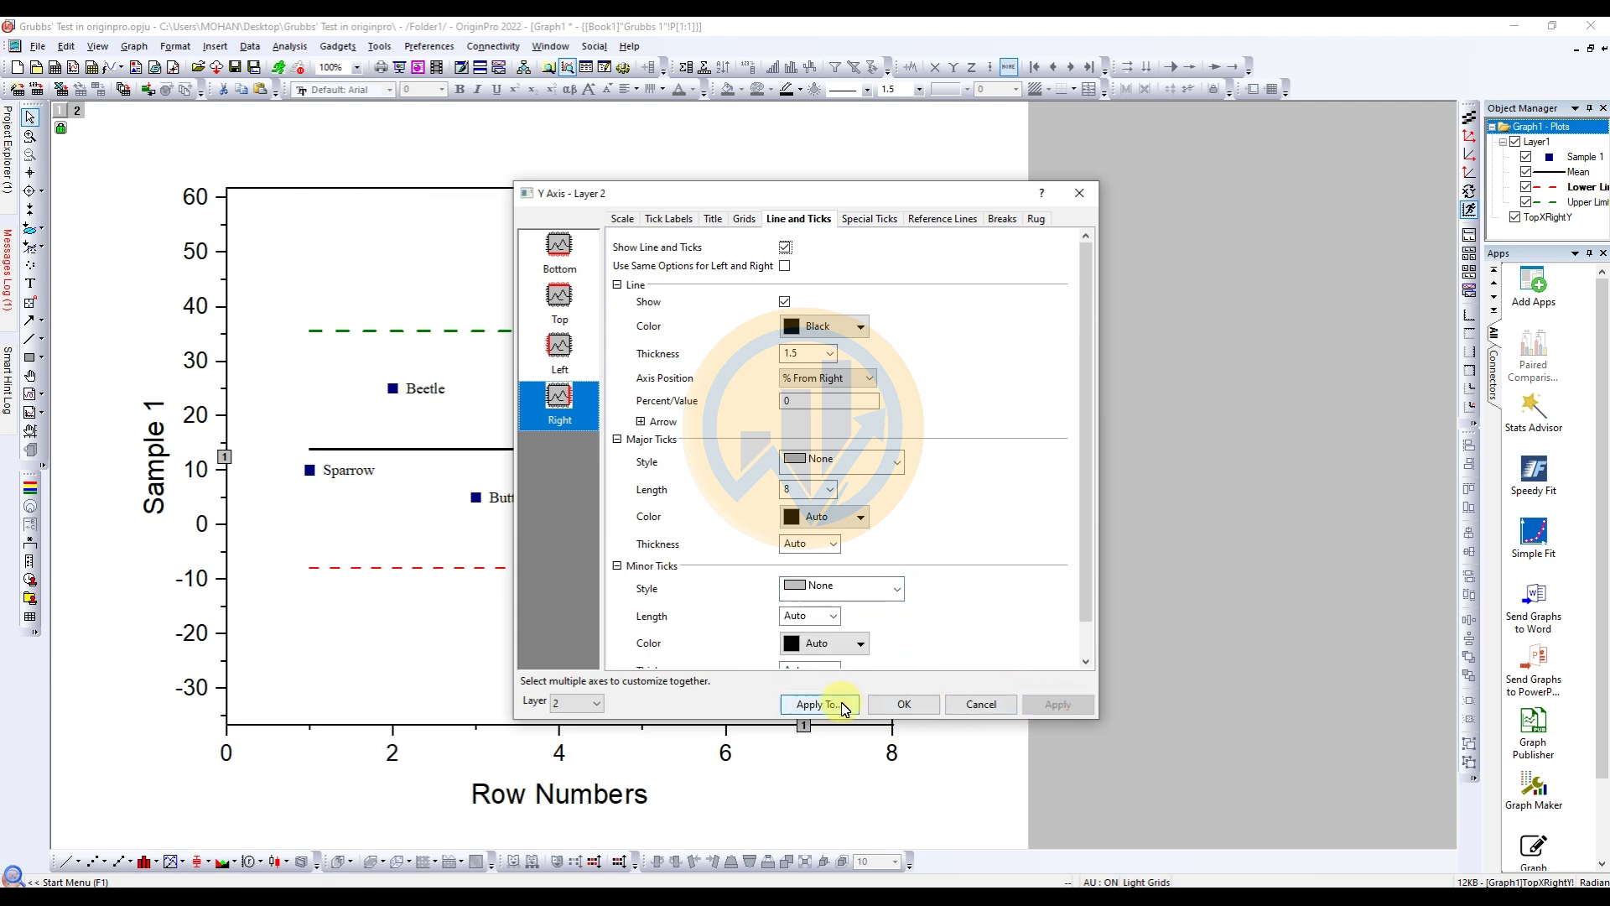
left_click(904, 704)
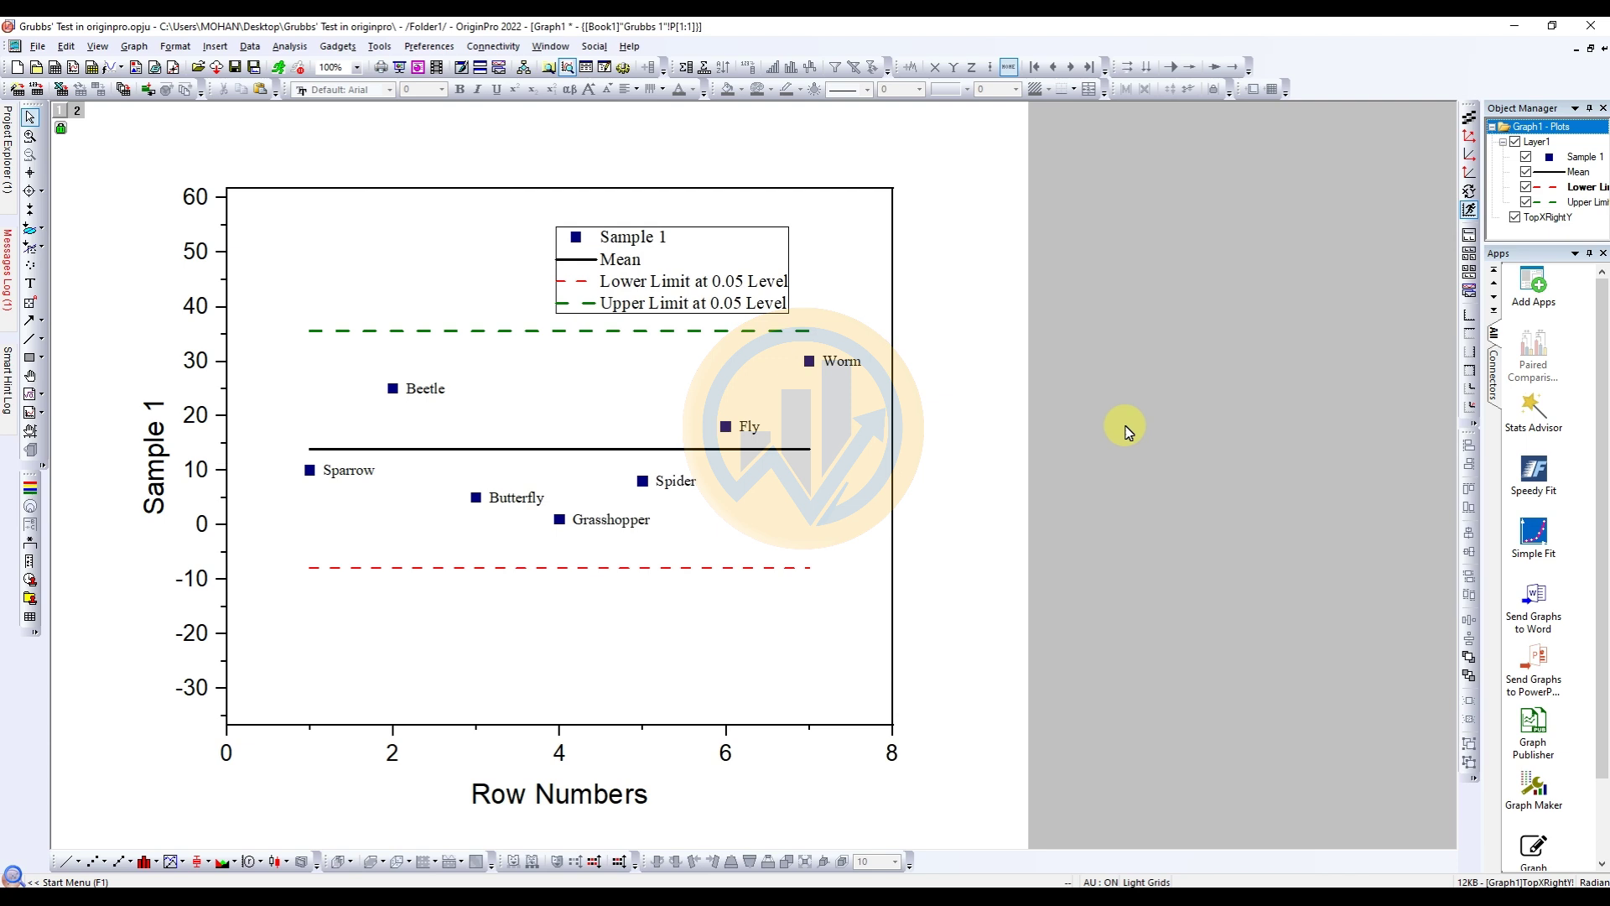
Format the Y axis title "Sample 1" as Times New Roman, size 14.
left_click(157, 452)
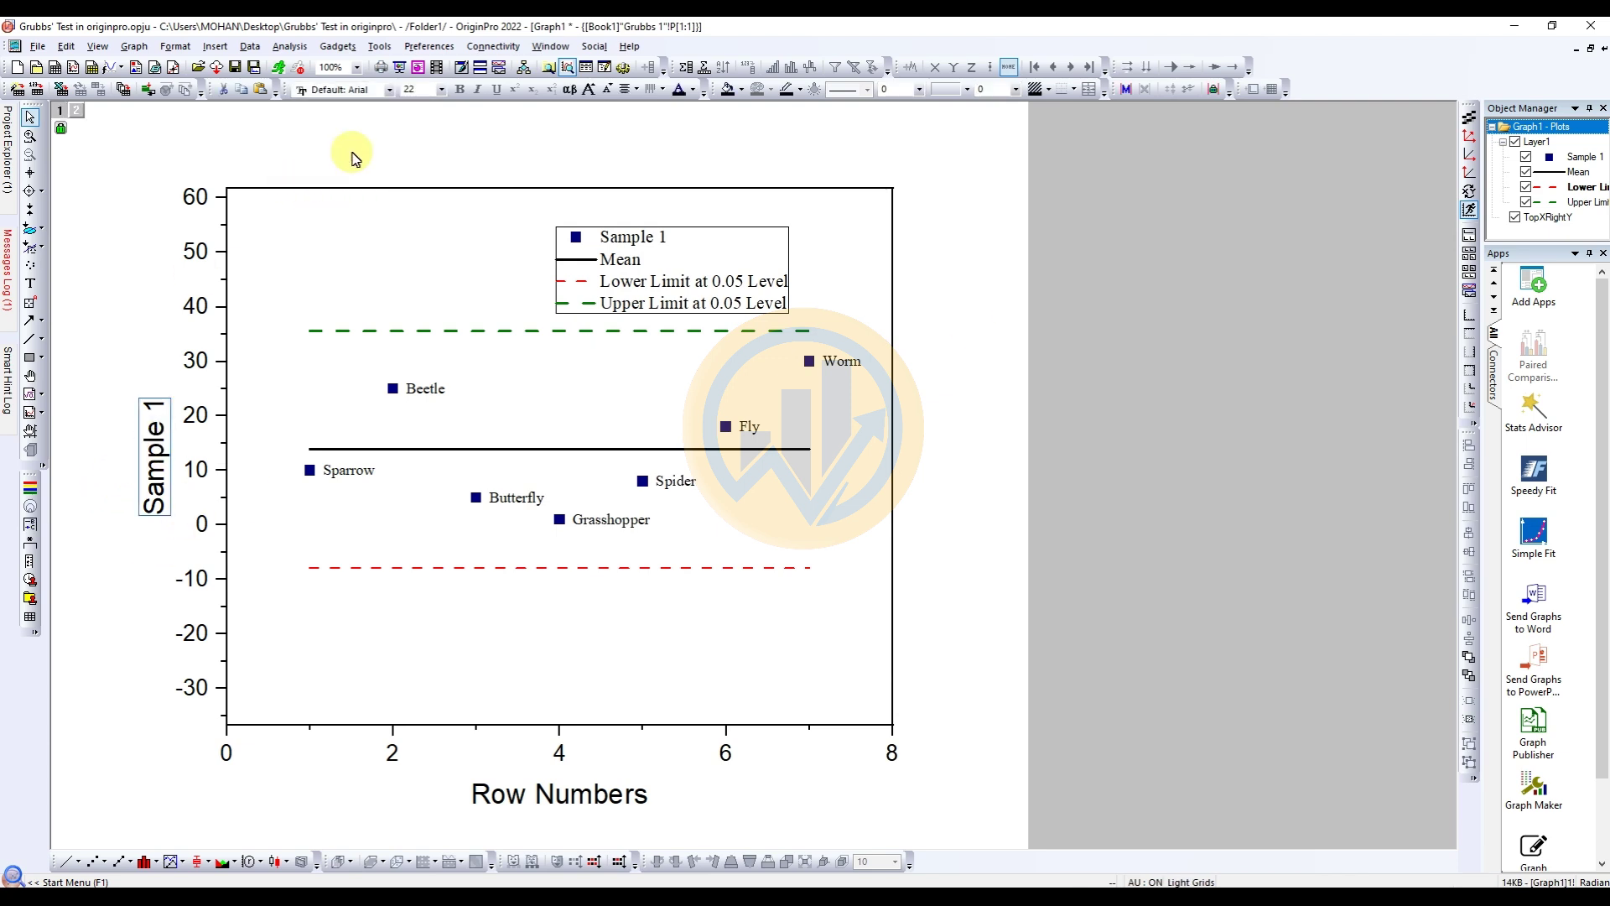
left_click(389, 90)
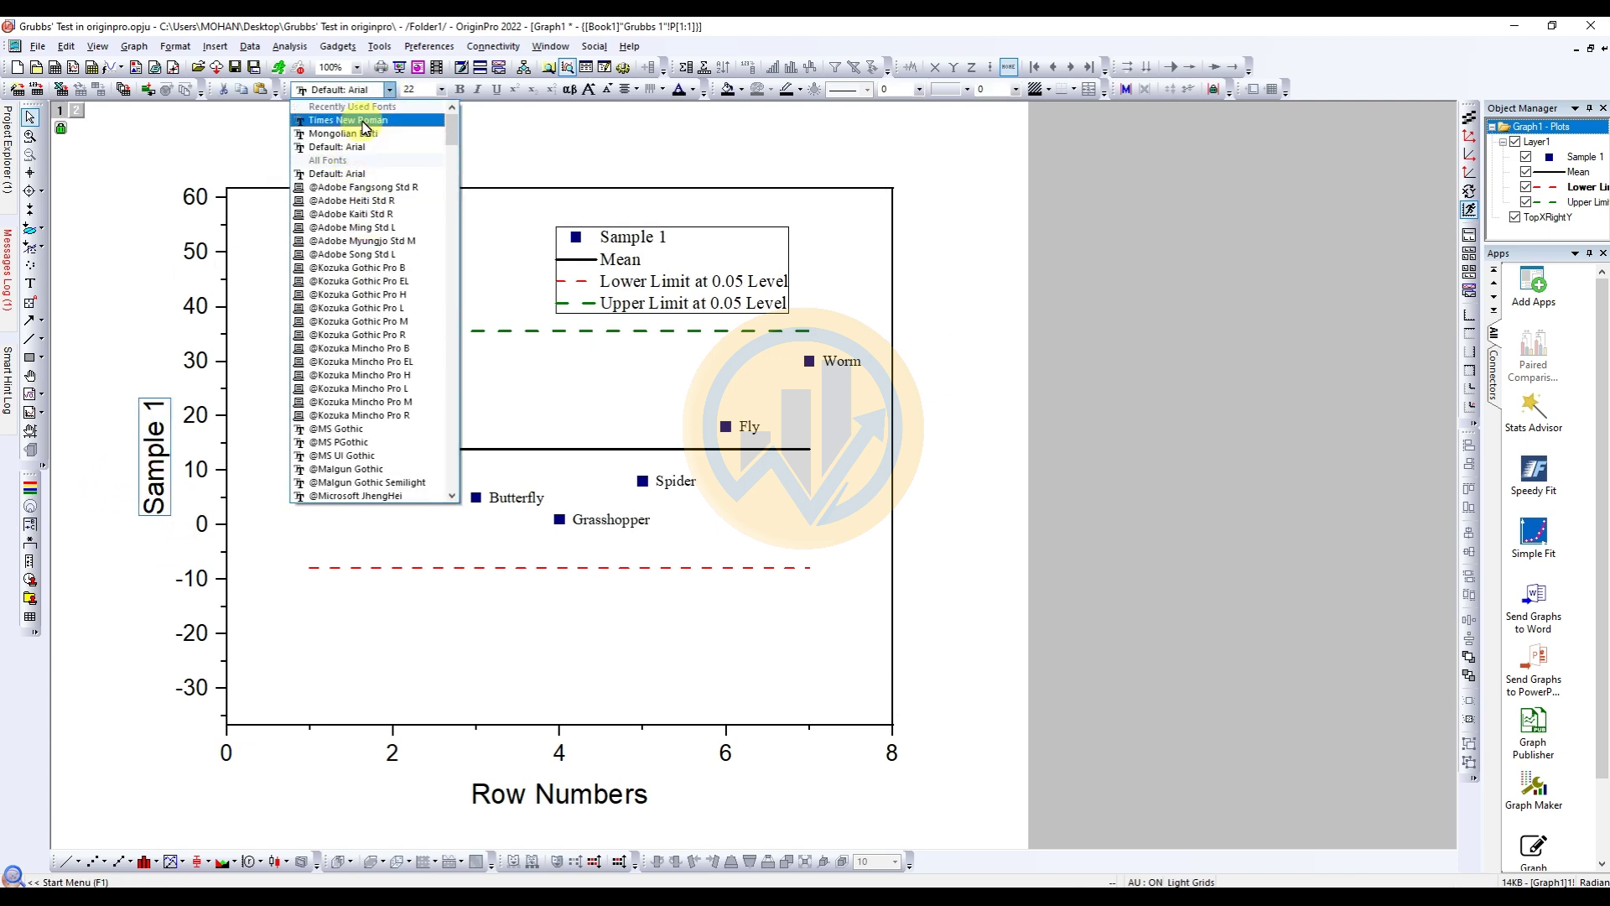
left_click(347, 120)
left_click(440, 89)
left_click(420, 149)
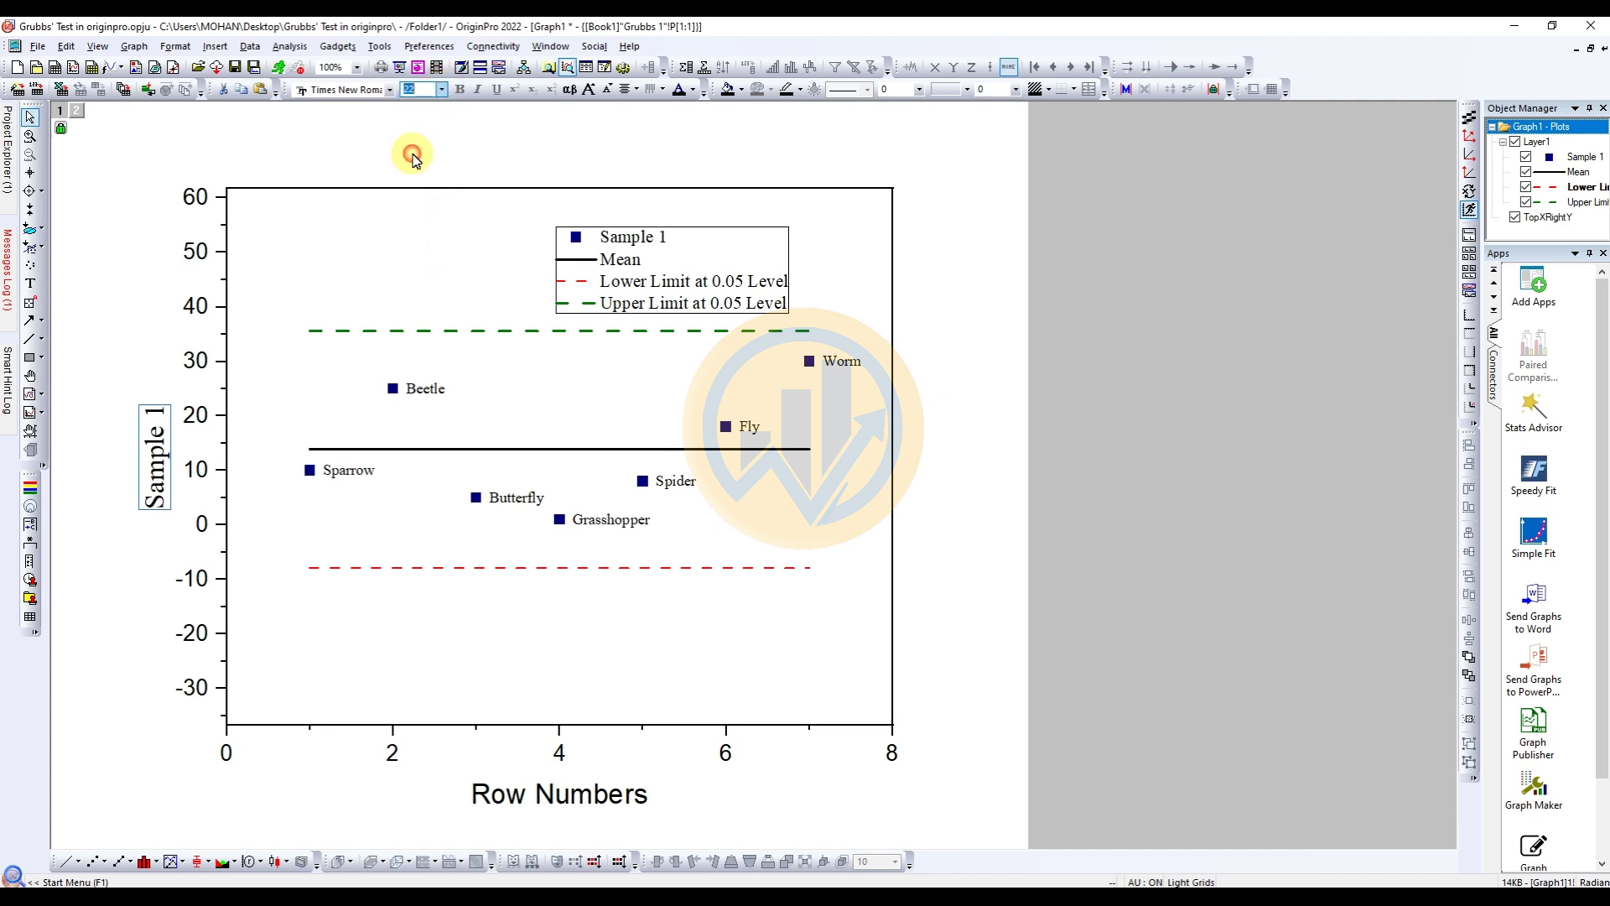
Format the Y axis tick labels as Times New Roman, size 14.
left_click(197, 361)
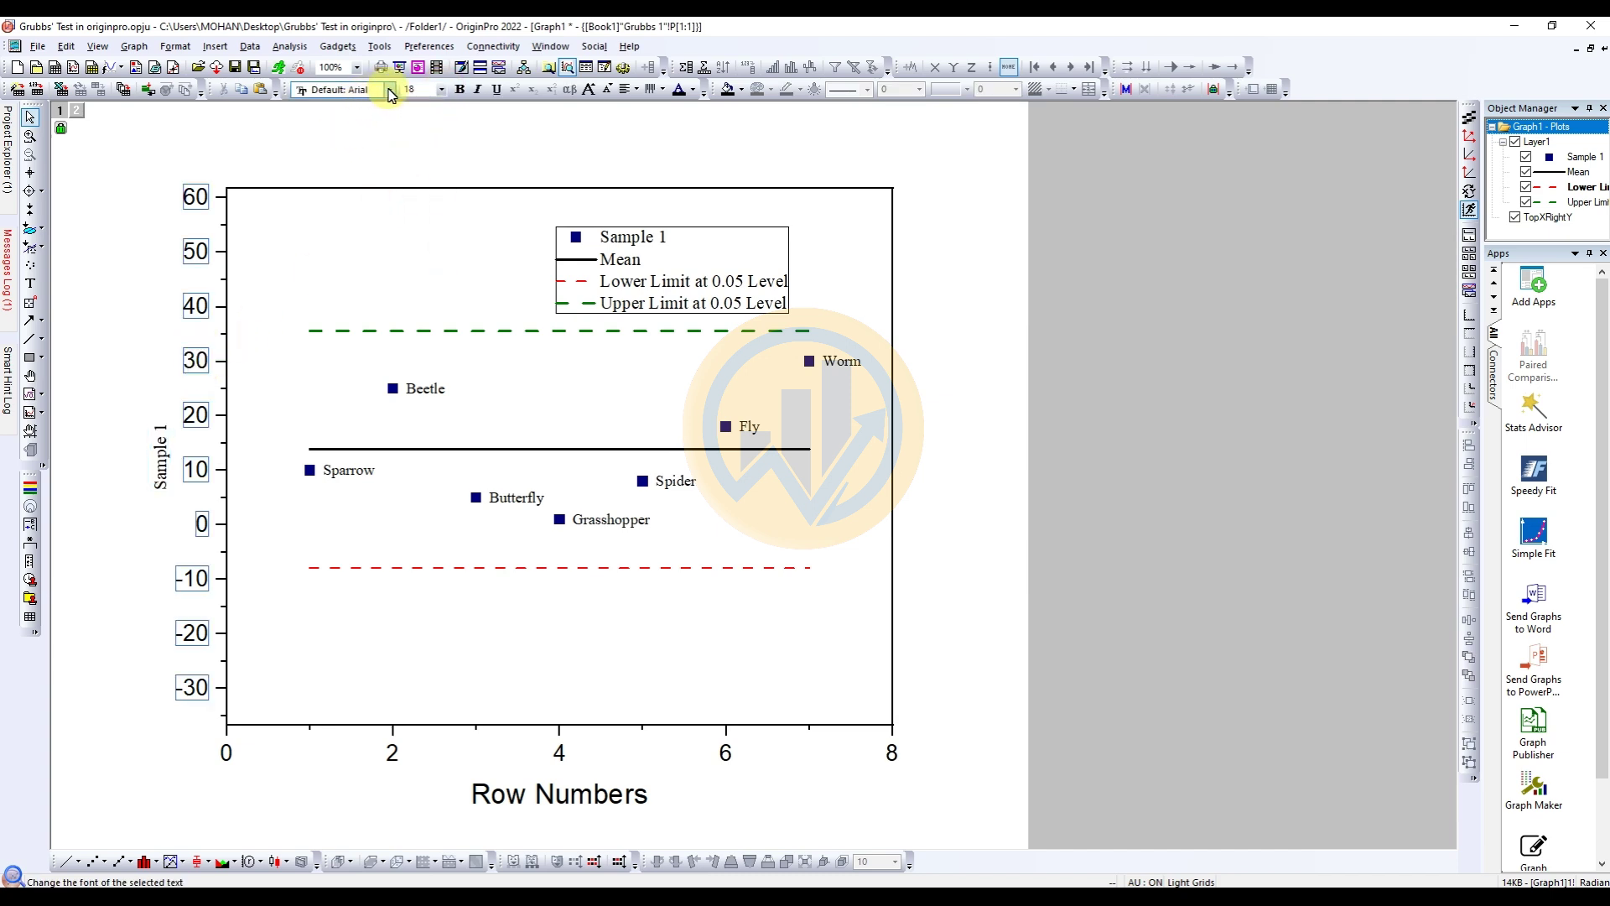
left_click(389, 90)
scroll(369, 142, "up", 2)
left_click(384, 120)
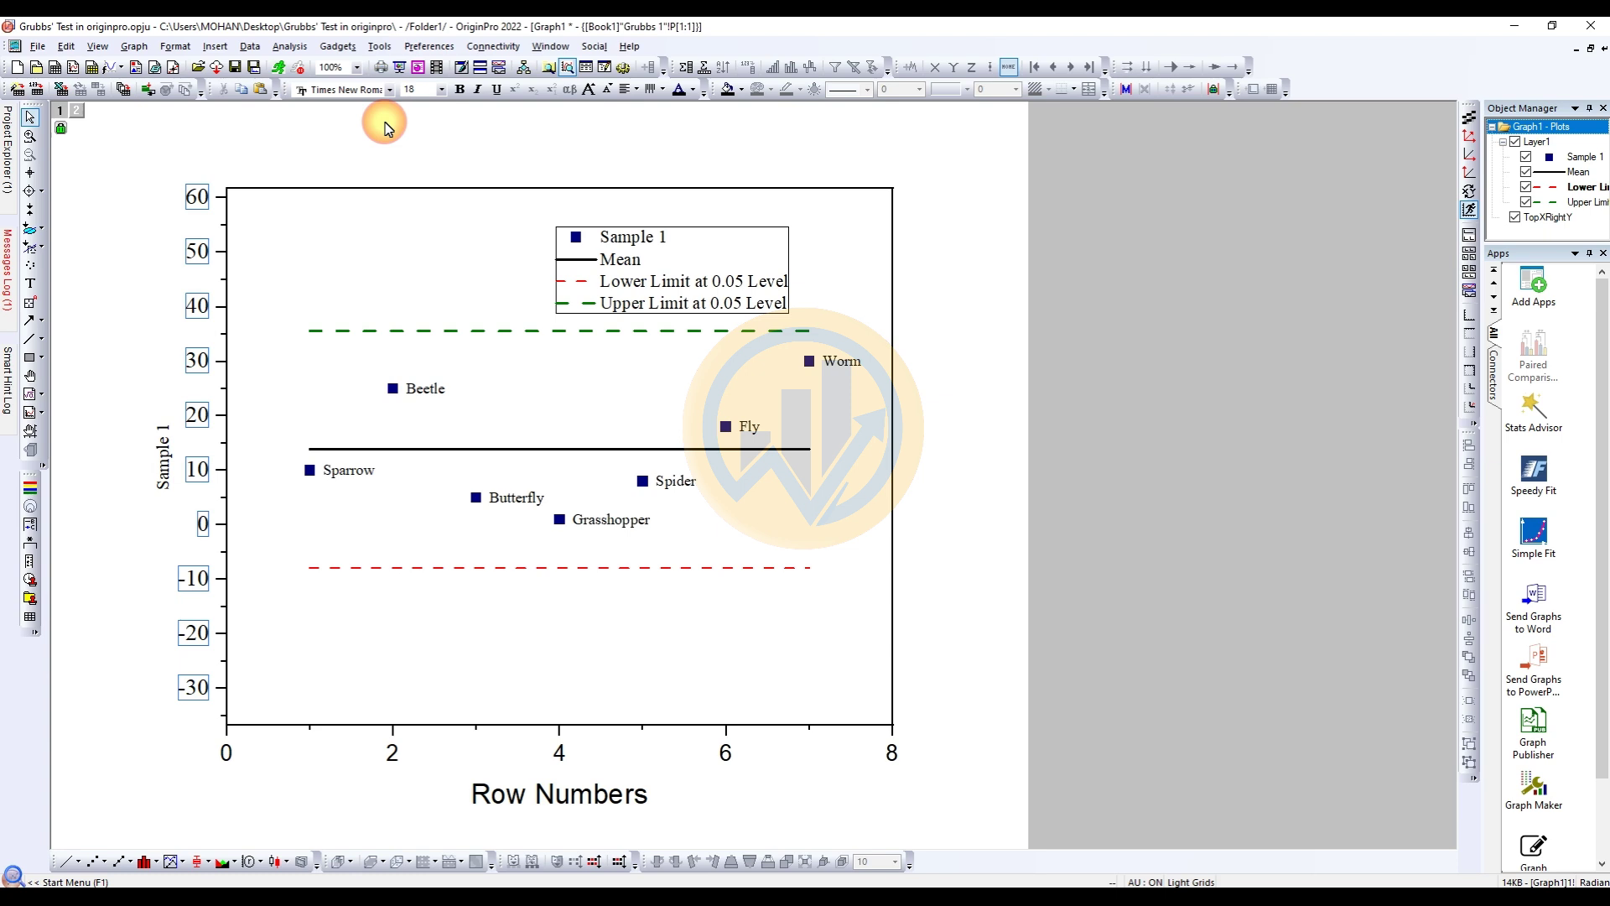
left_click(439, 89)
left_click(419, 158)
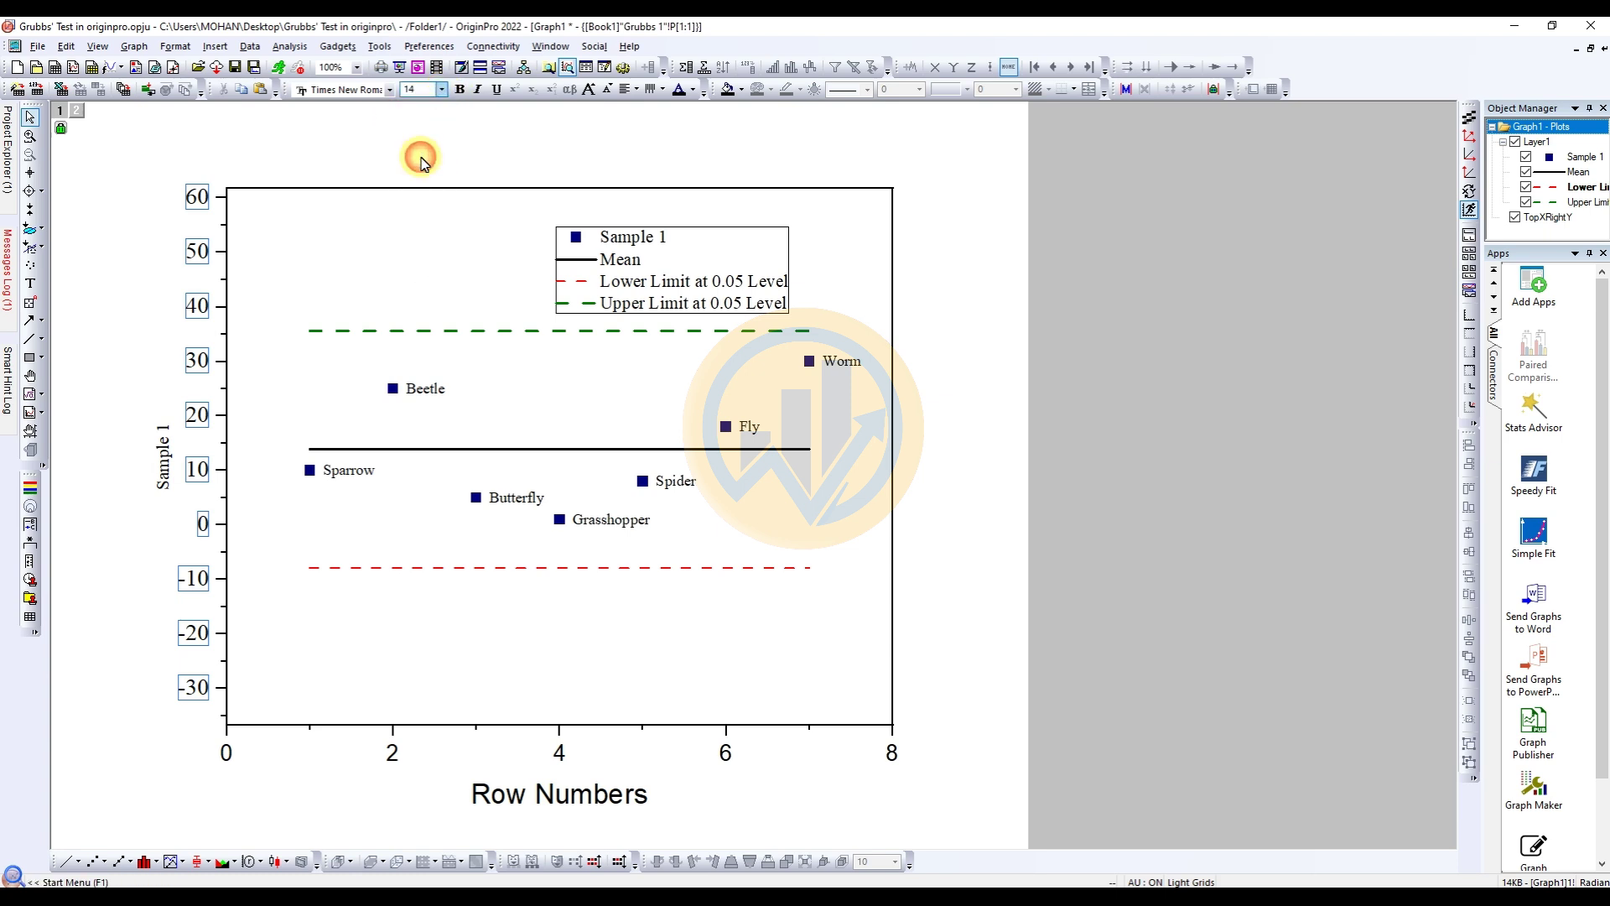
Format the X axis title "Row Numbers" as Times New Roman, size 14.
left_click(564, 780)
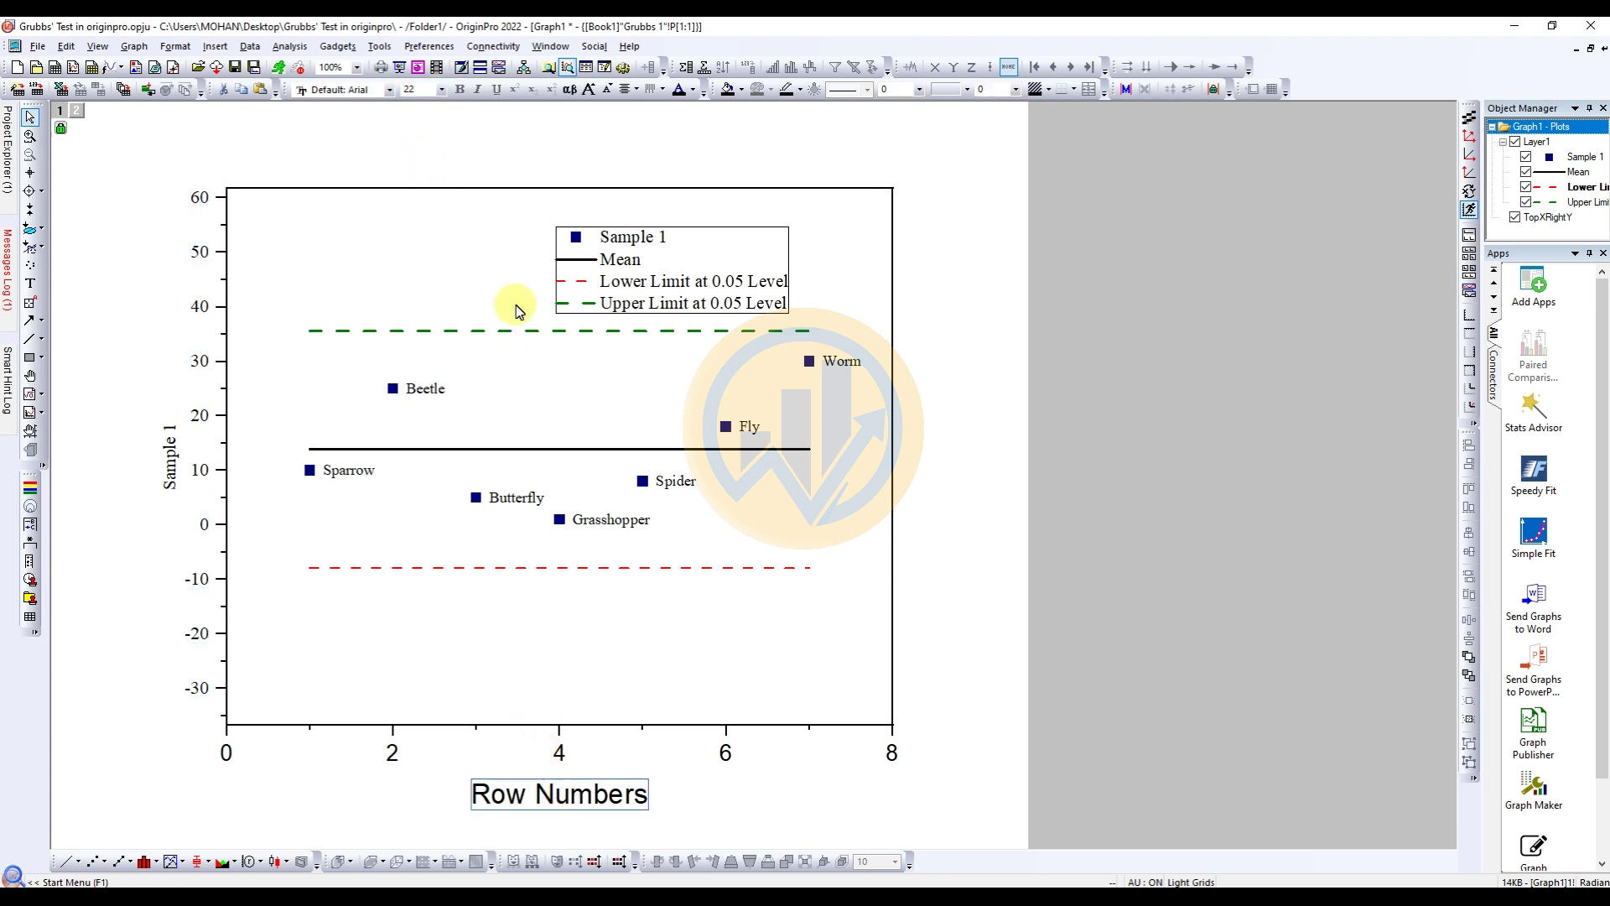
left_click(389, 89)
scroll(372, 126, "up", 2)
left_click(370, 123)
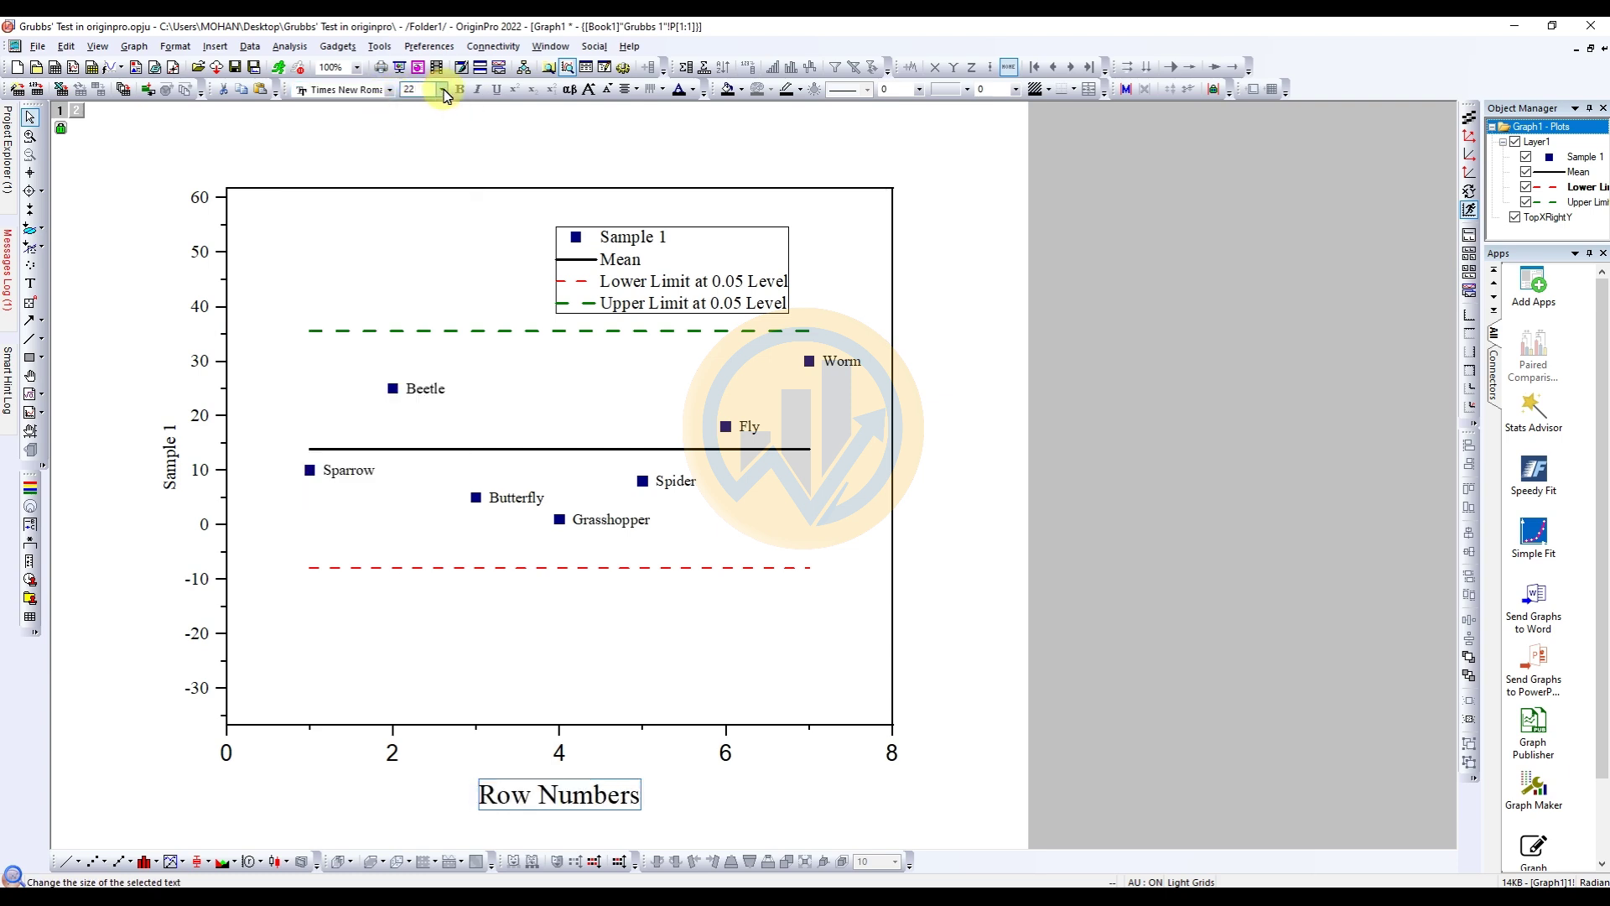
left_click(440, 90)
left_click(412, 169)
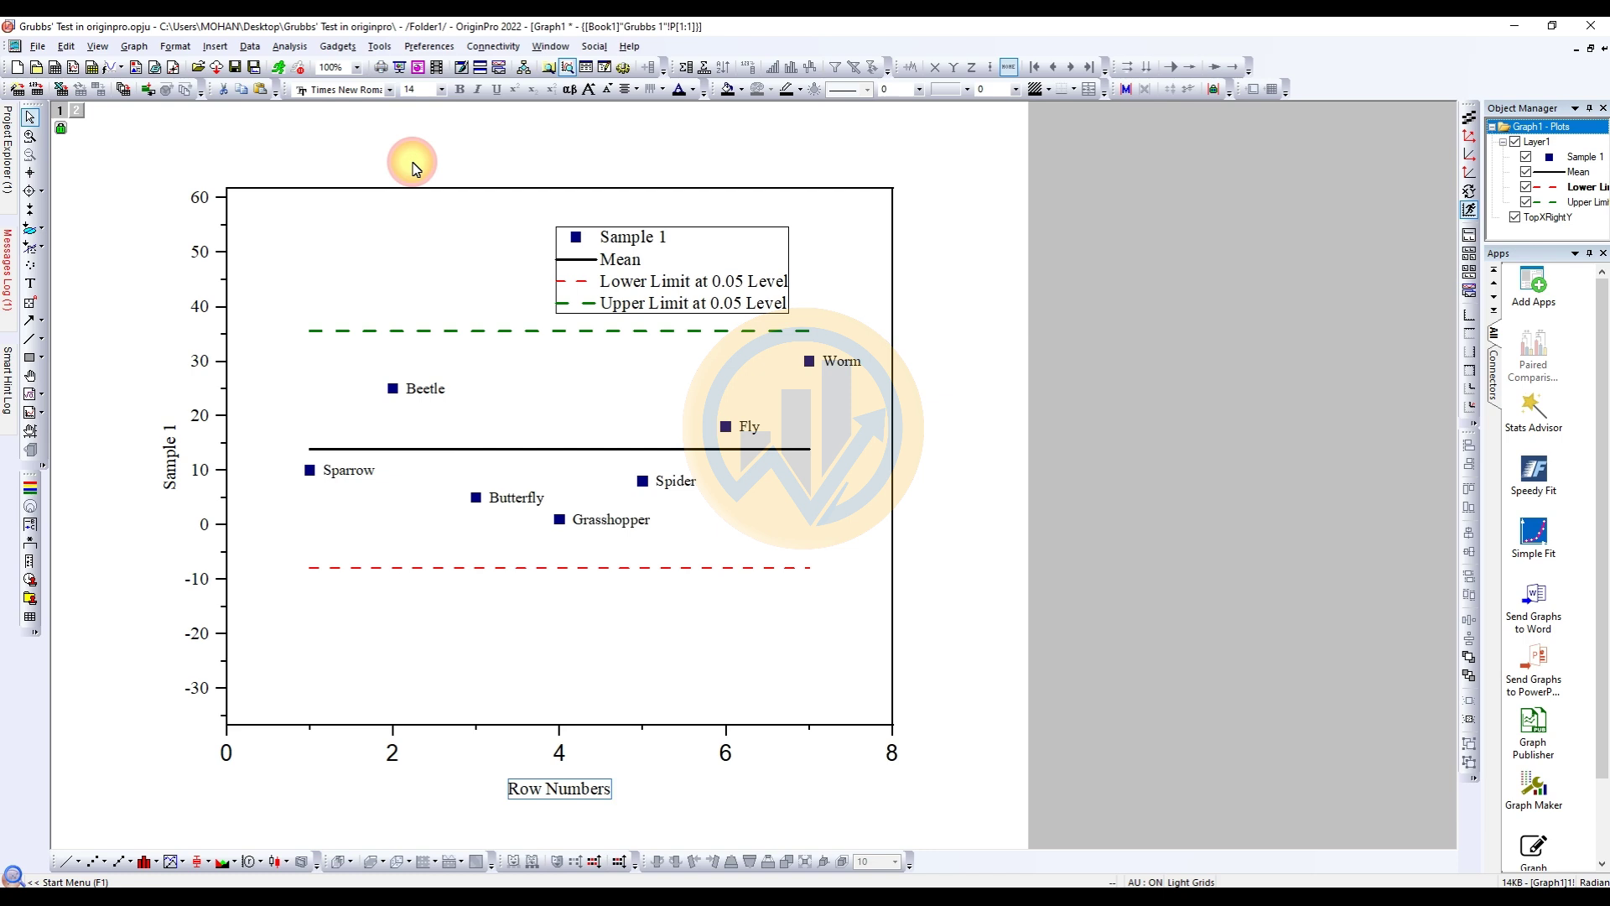
Format the X axis tick labels as Times New Roman, size 14.
left_click(558, 753)
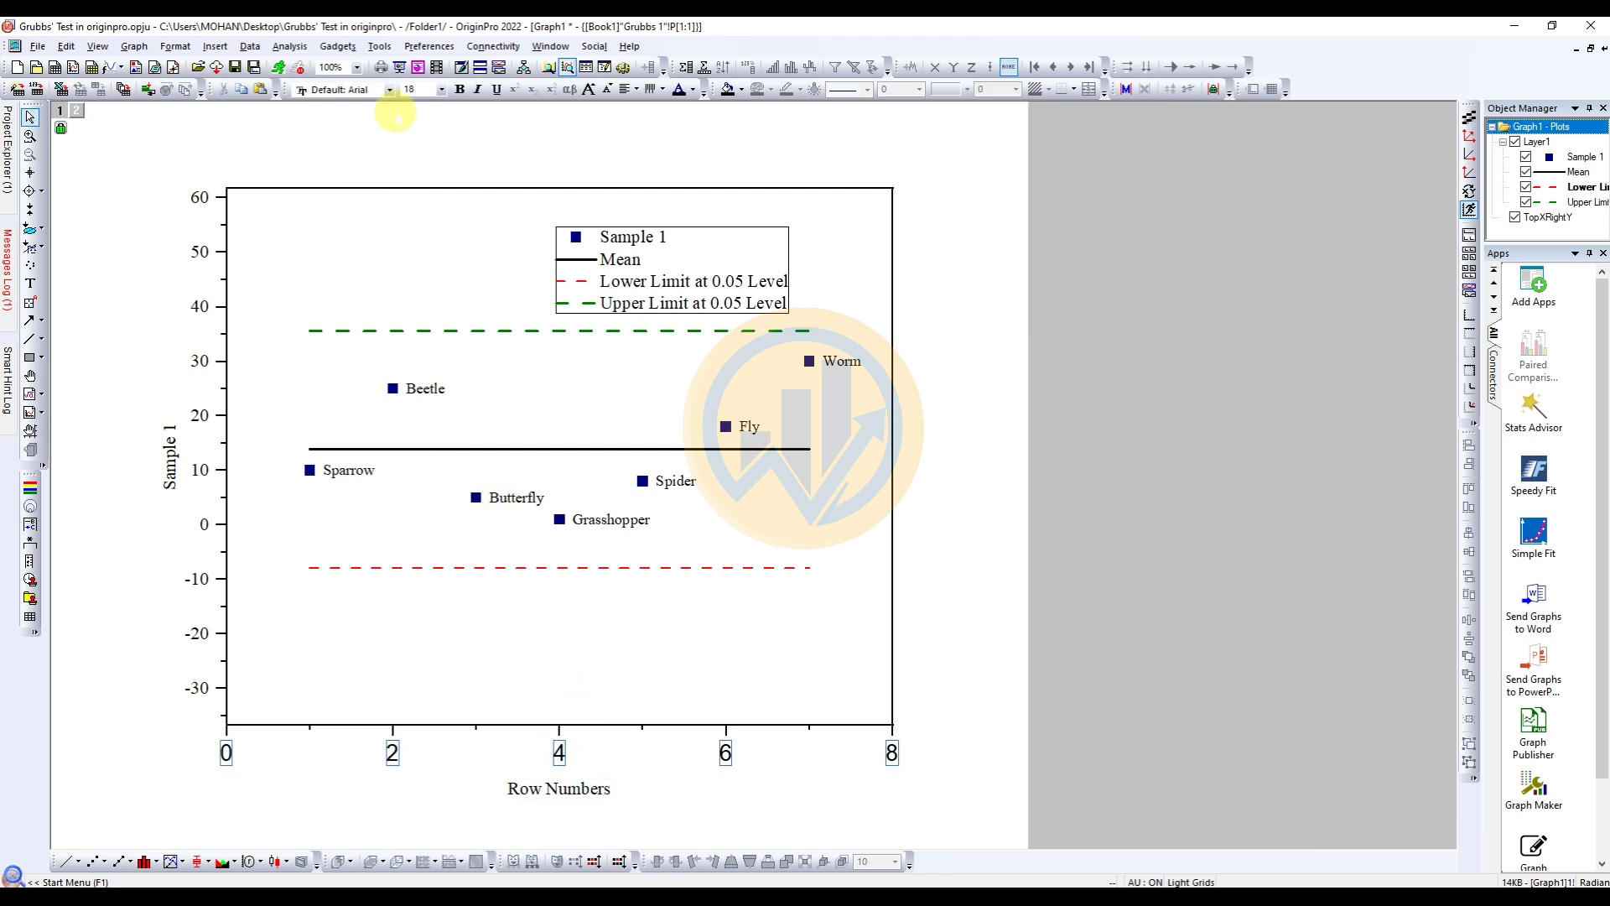
left_click(391, 90)
scroll(361, 126, "up", 1)
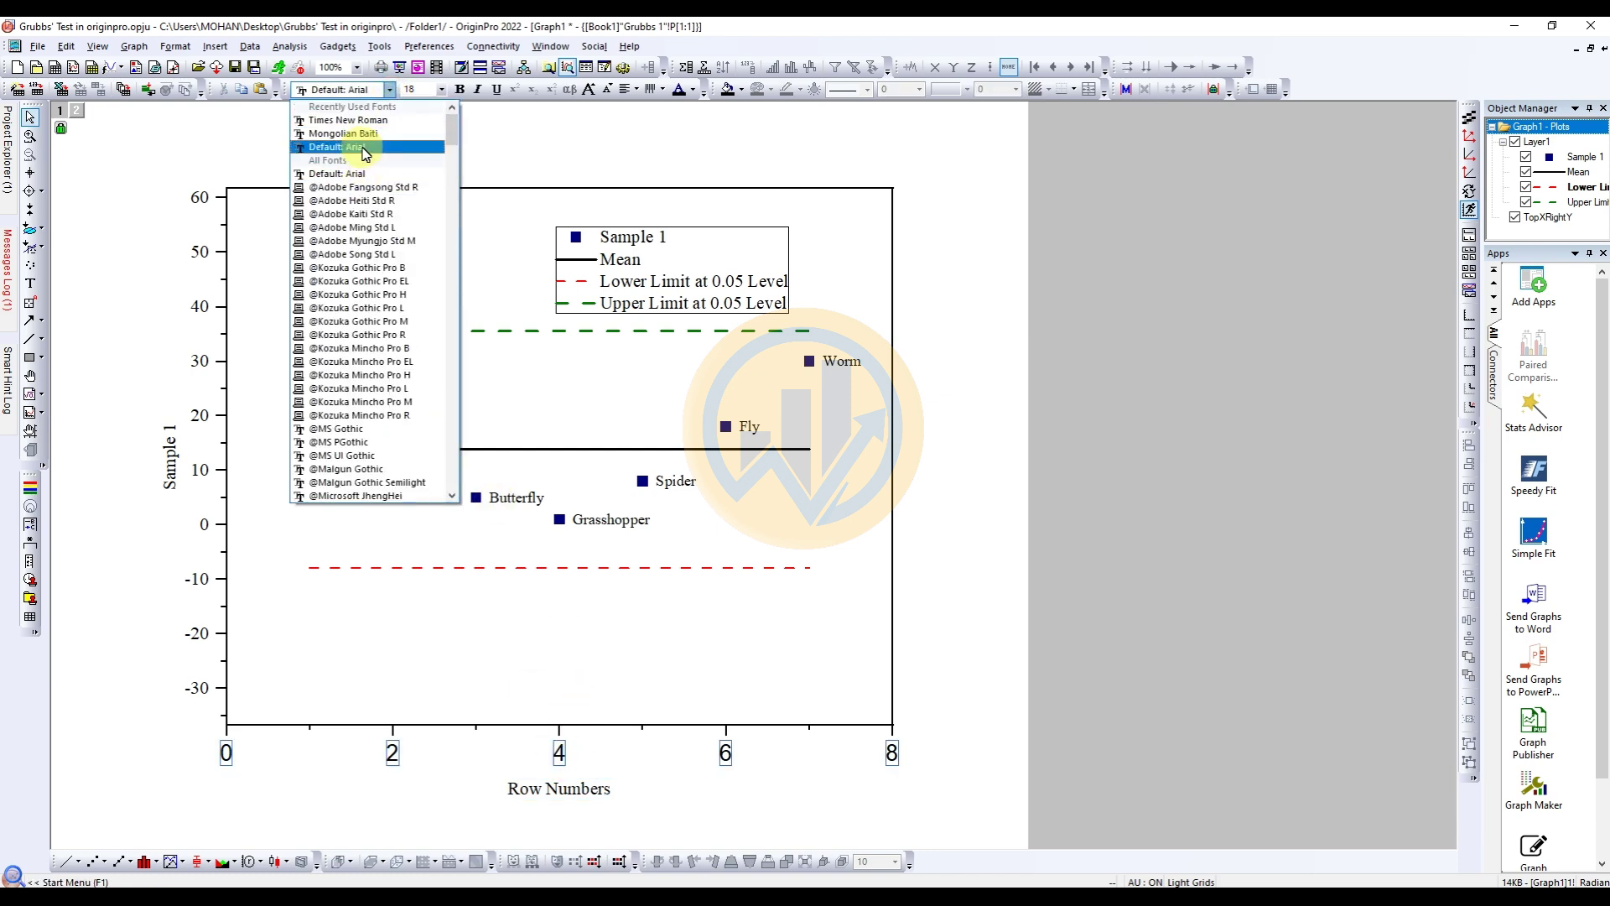
left_click(363, 122)
left_click(441, 89)
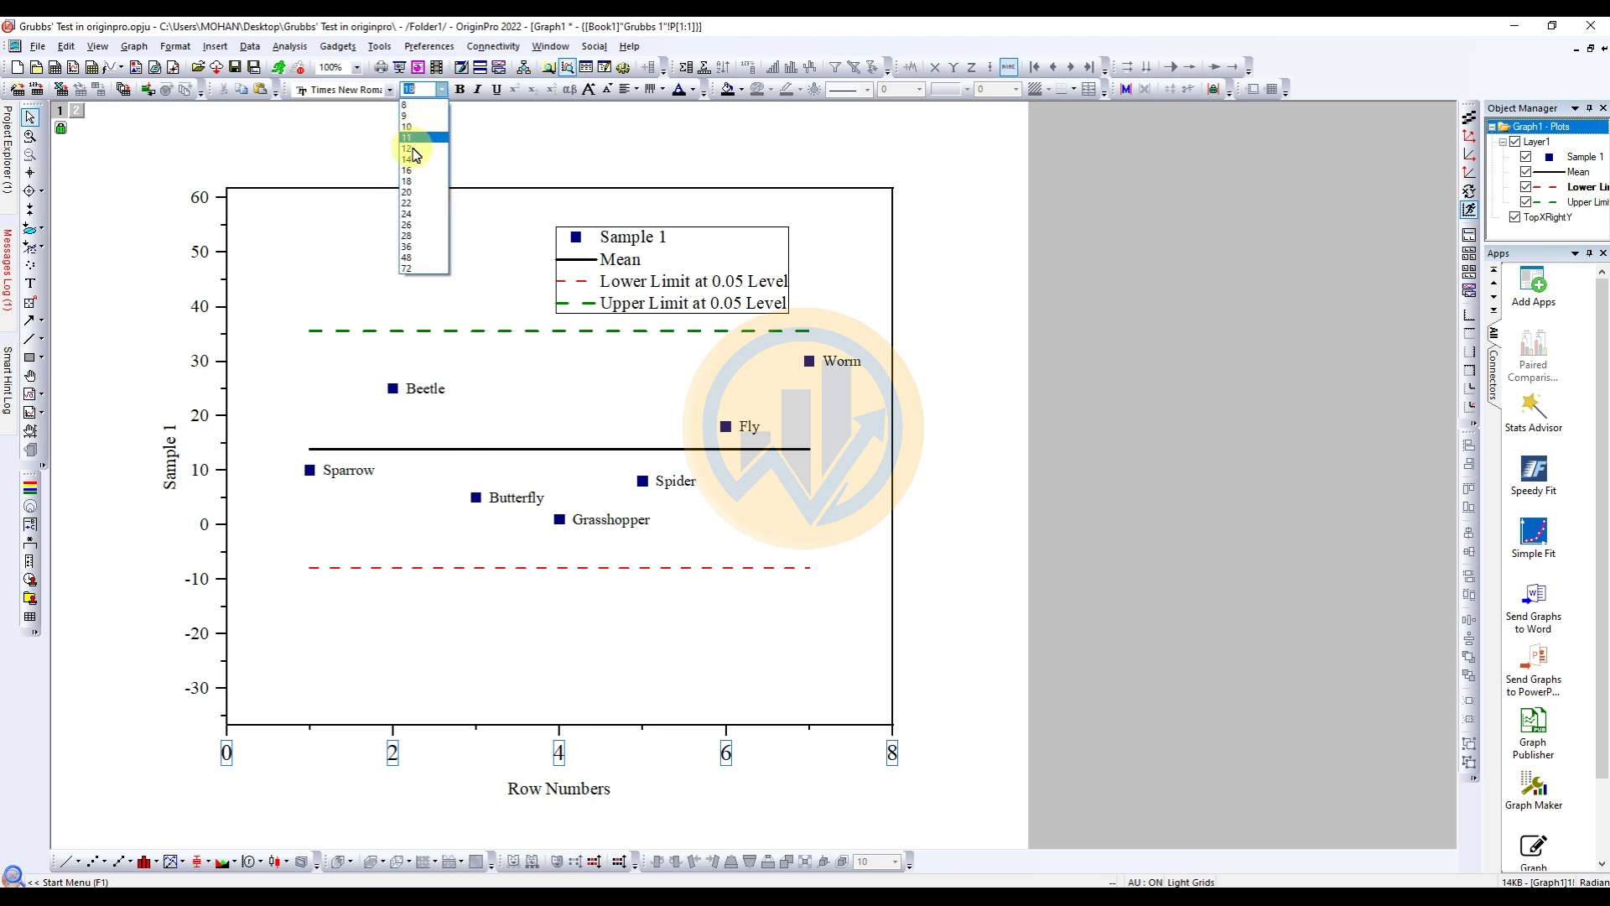
left_click(413, 156)
left_click(931, 519)
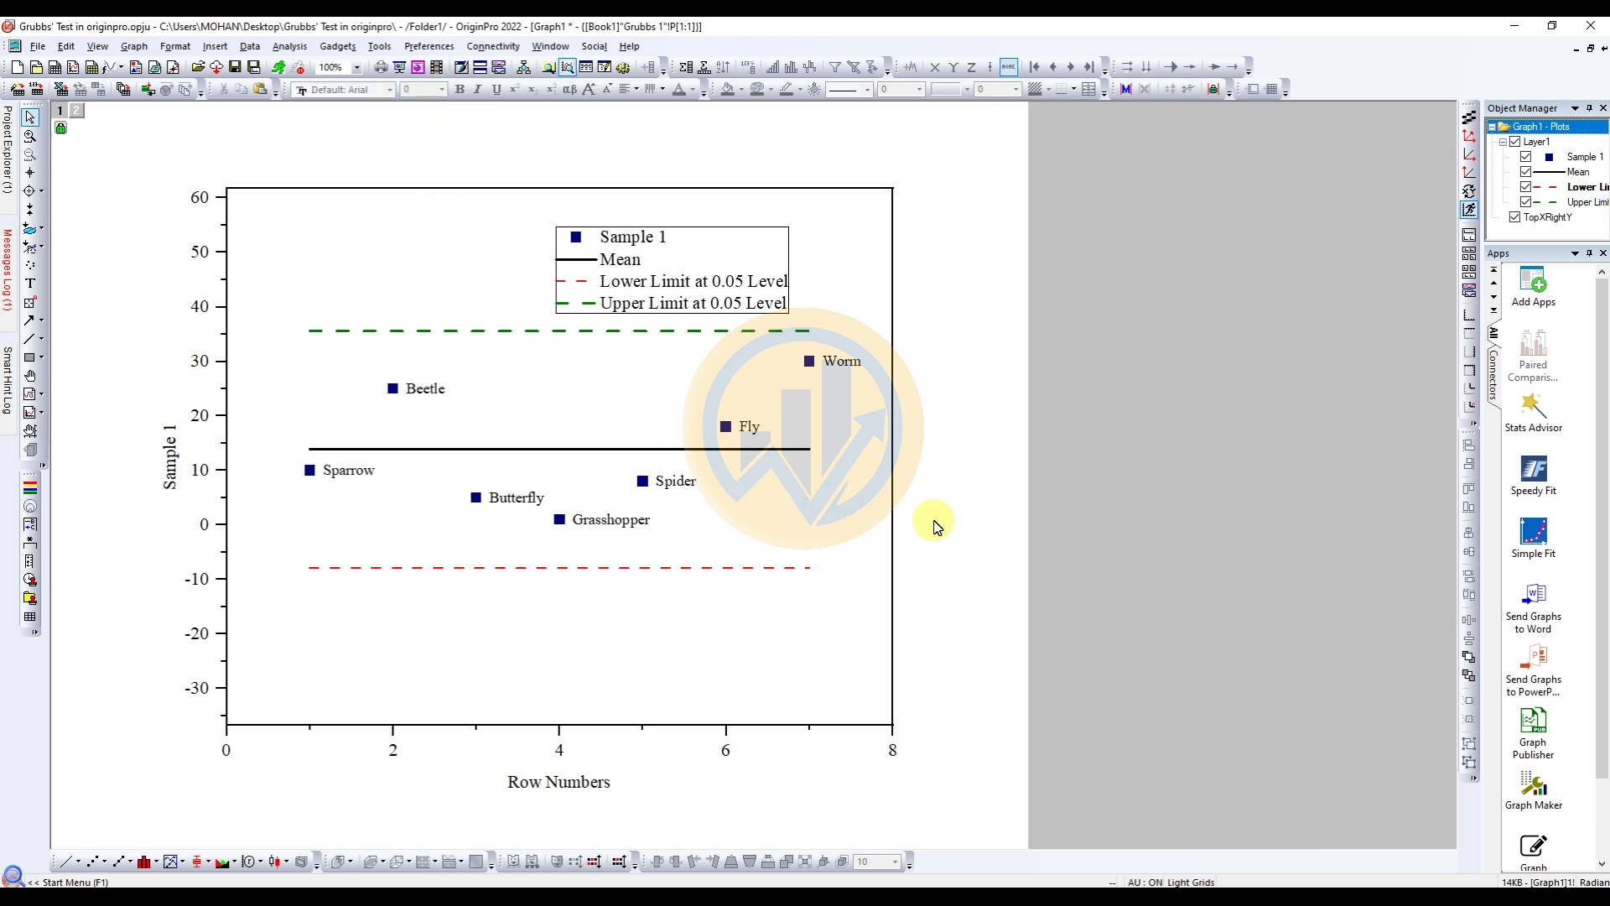
Move the legend into the upper-right corner of the plot frame.
left_click(712, 228)
left_click(518, 271)
left_click(706, 239)
left_click_drag(708, 228, 819, 202)
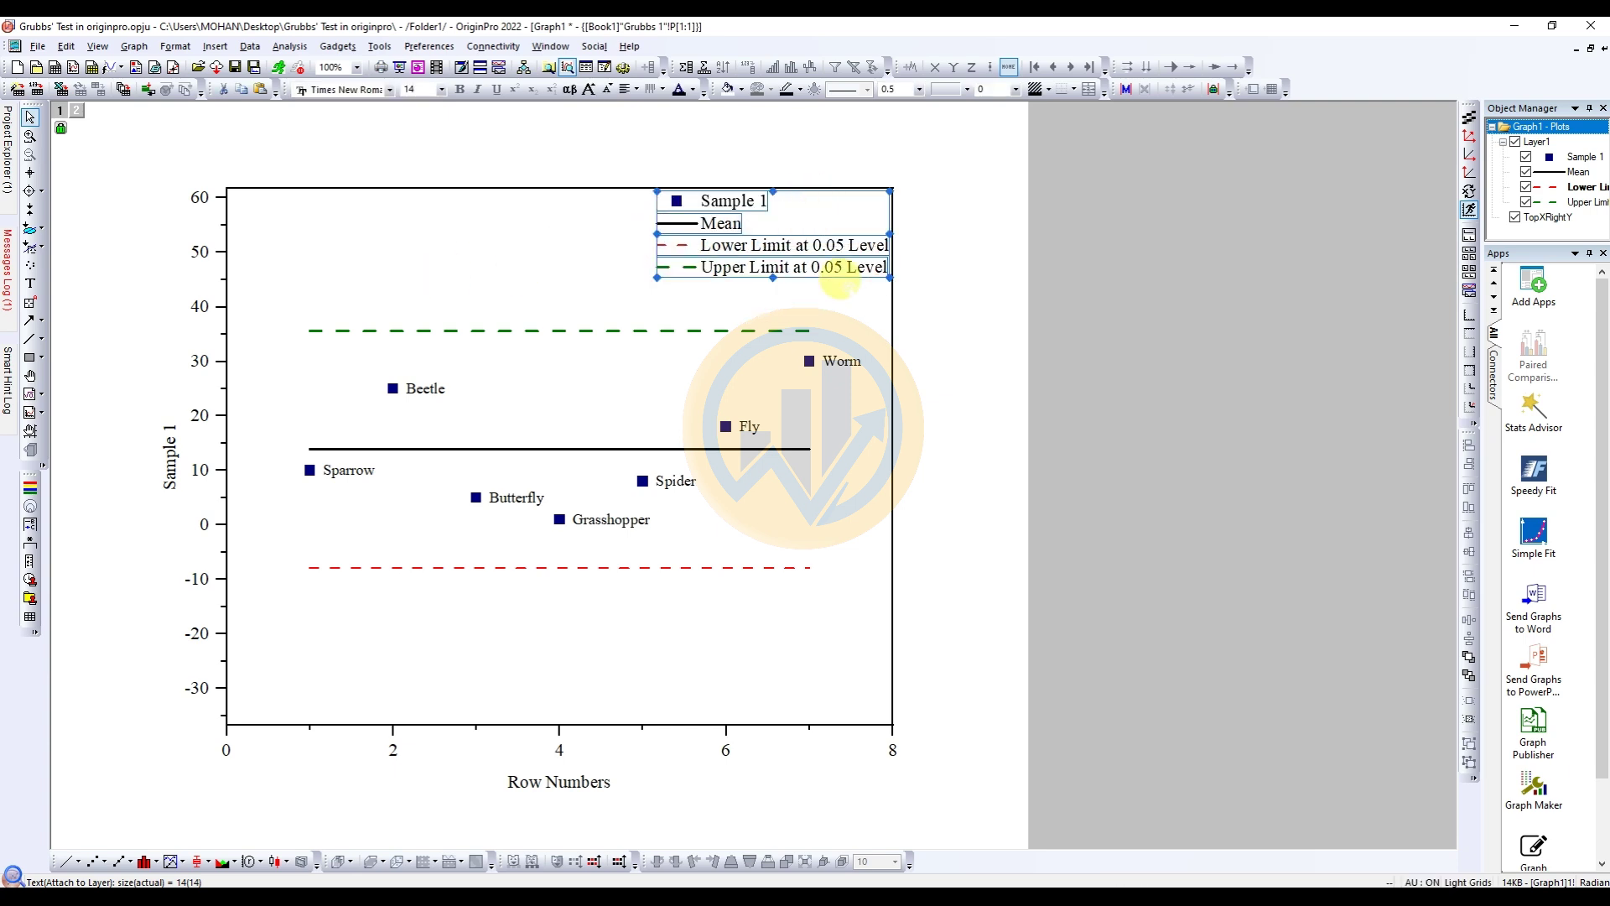
left_click(945, 295)
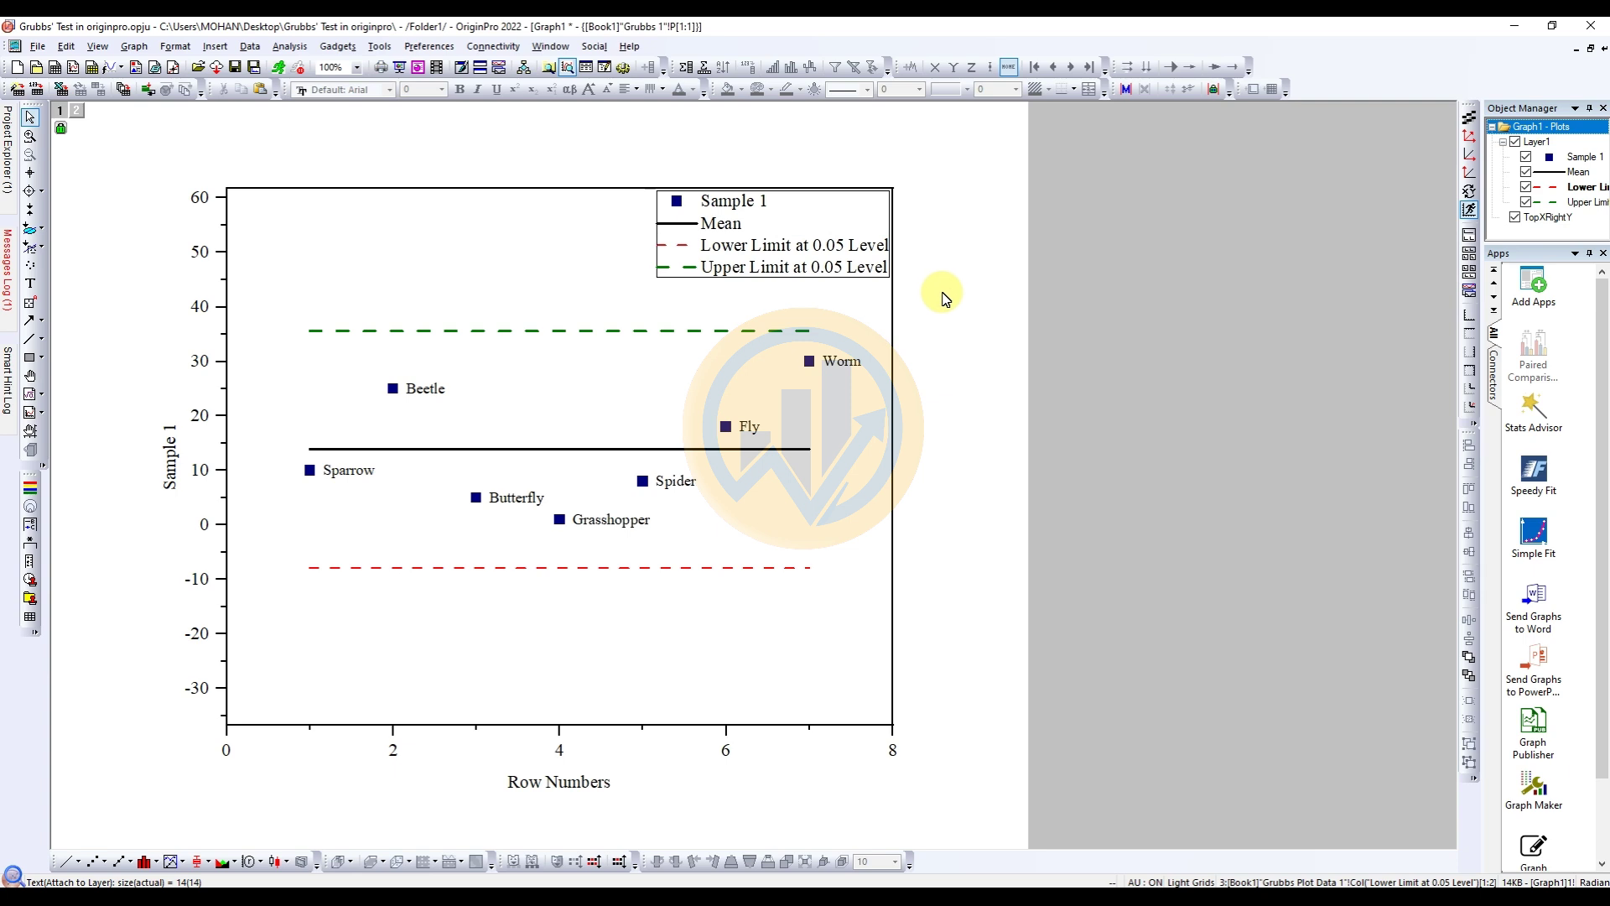